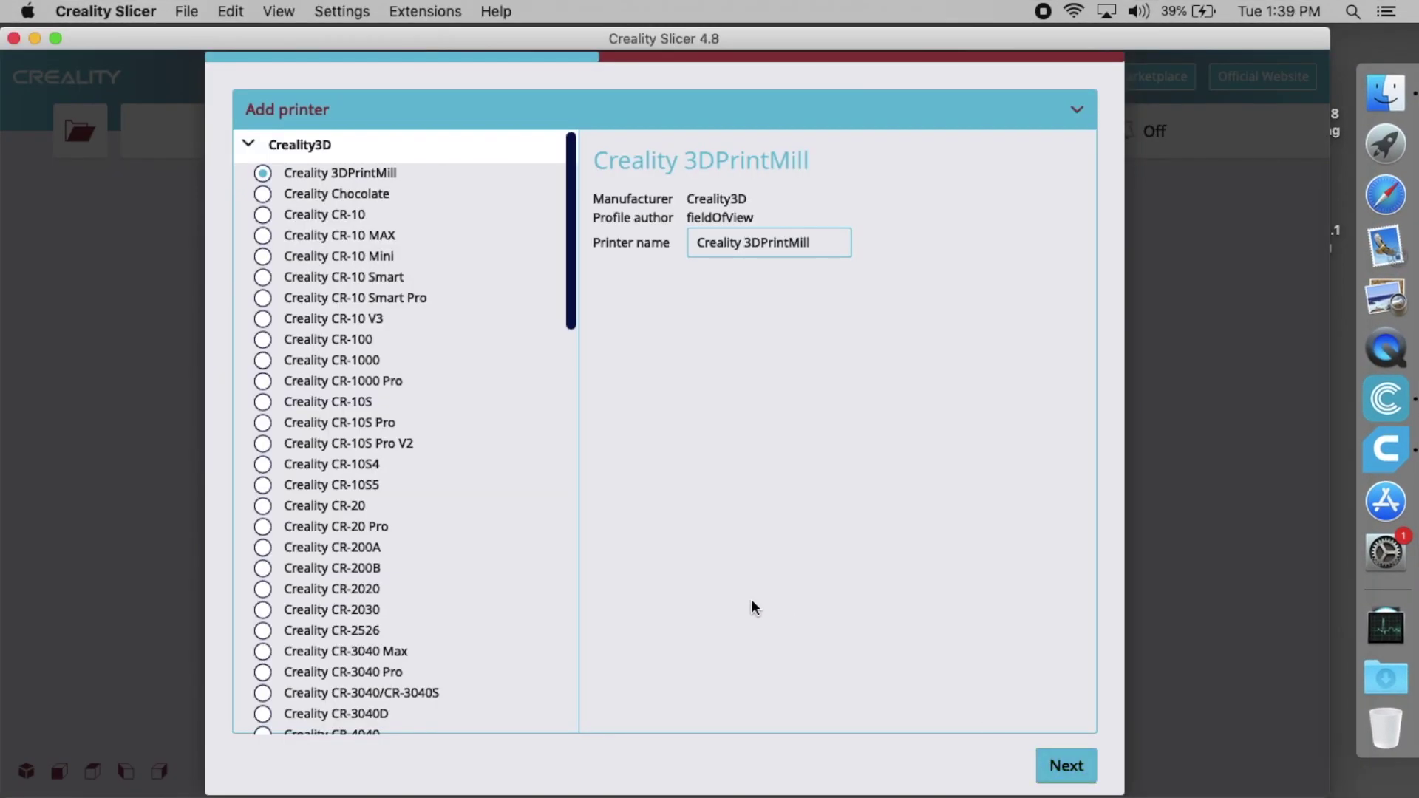
In Creality Slicer's Add printer list, select Creality Ender-7 under Creality3D.
scroll(517, 516, "down", 10)
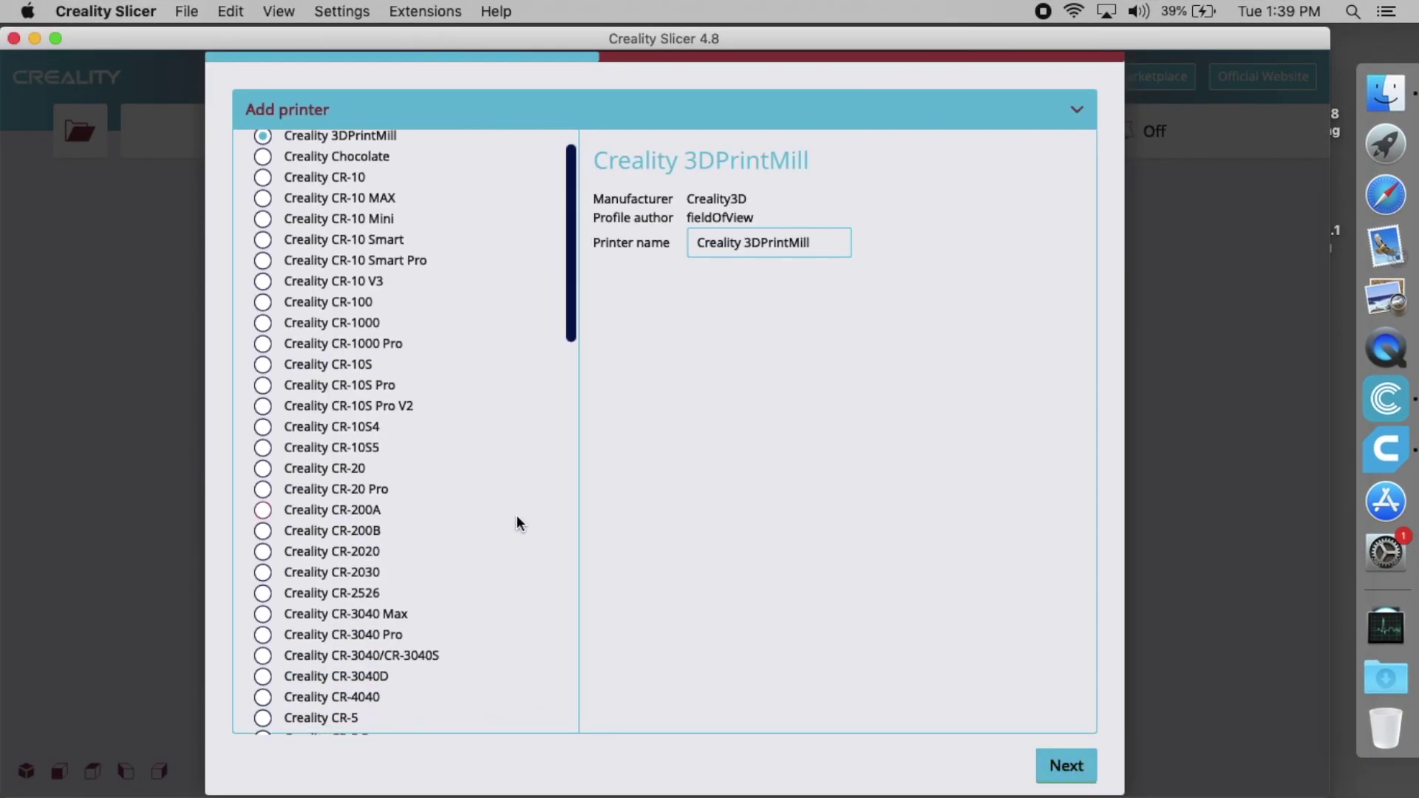
scroll(517, 517, "down", 15)
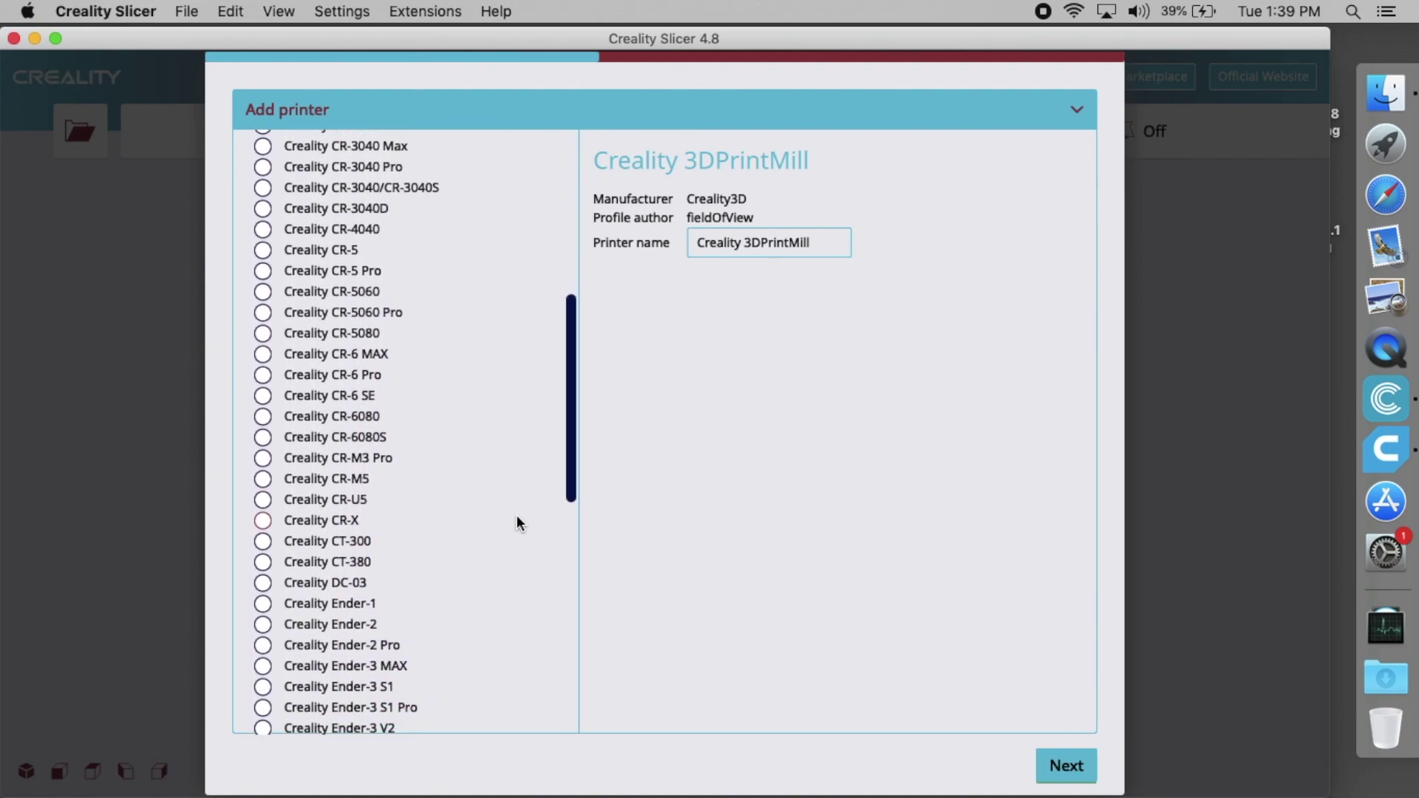
scroll(517, 521, "down", 4)
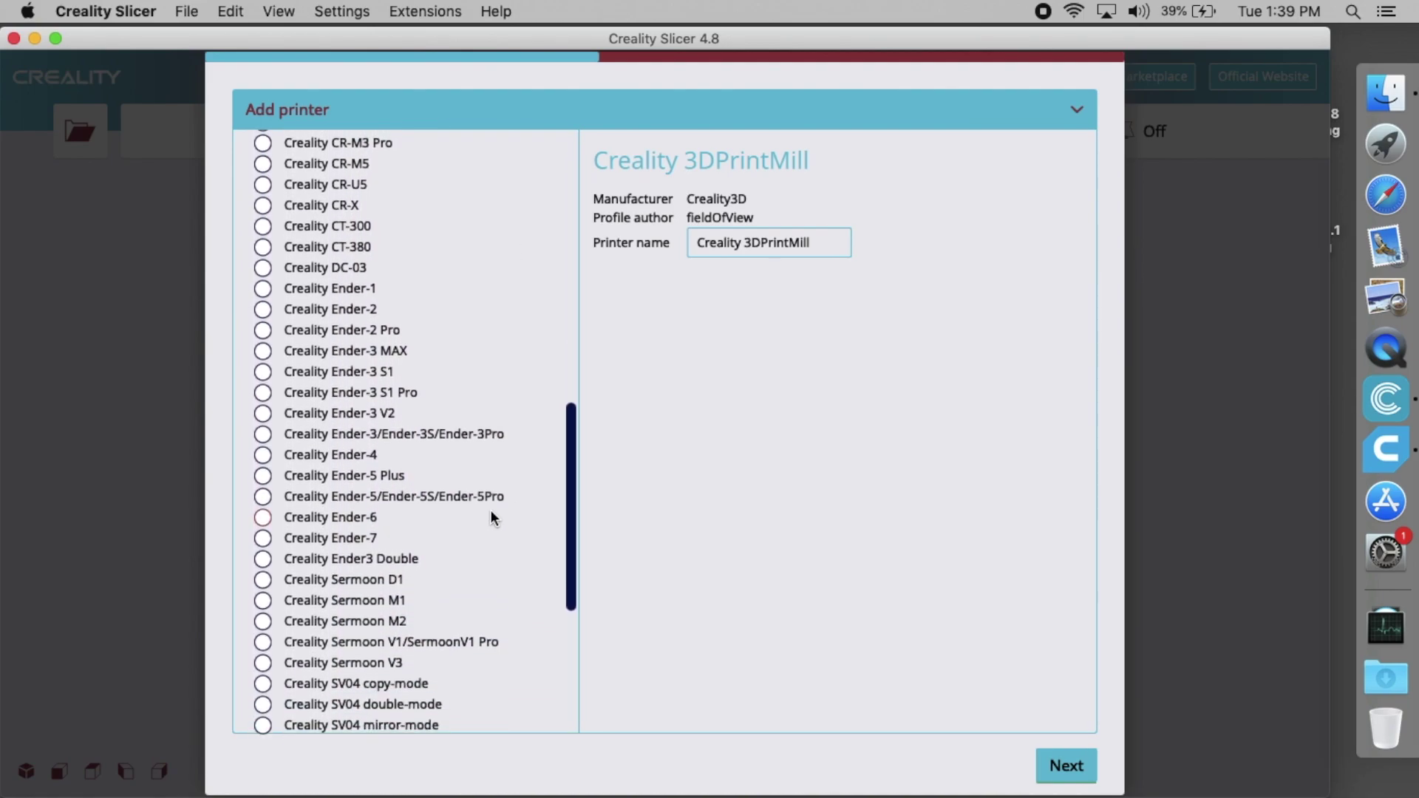
left_click(263, 540)
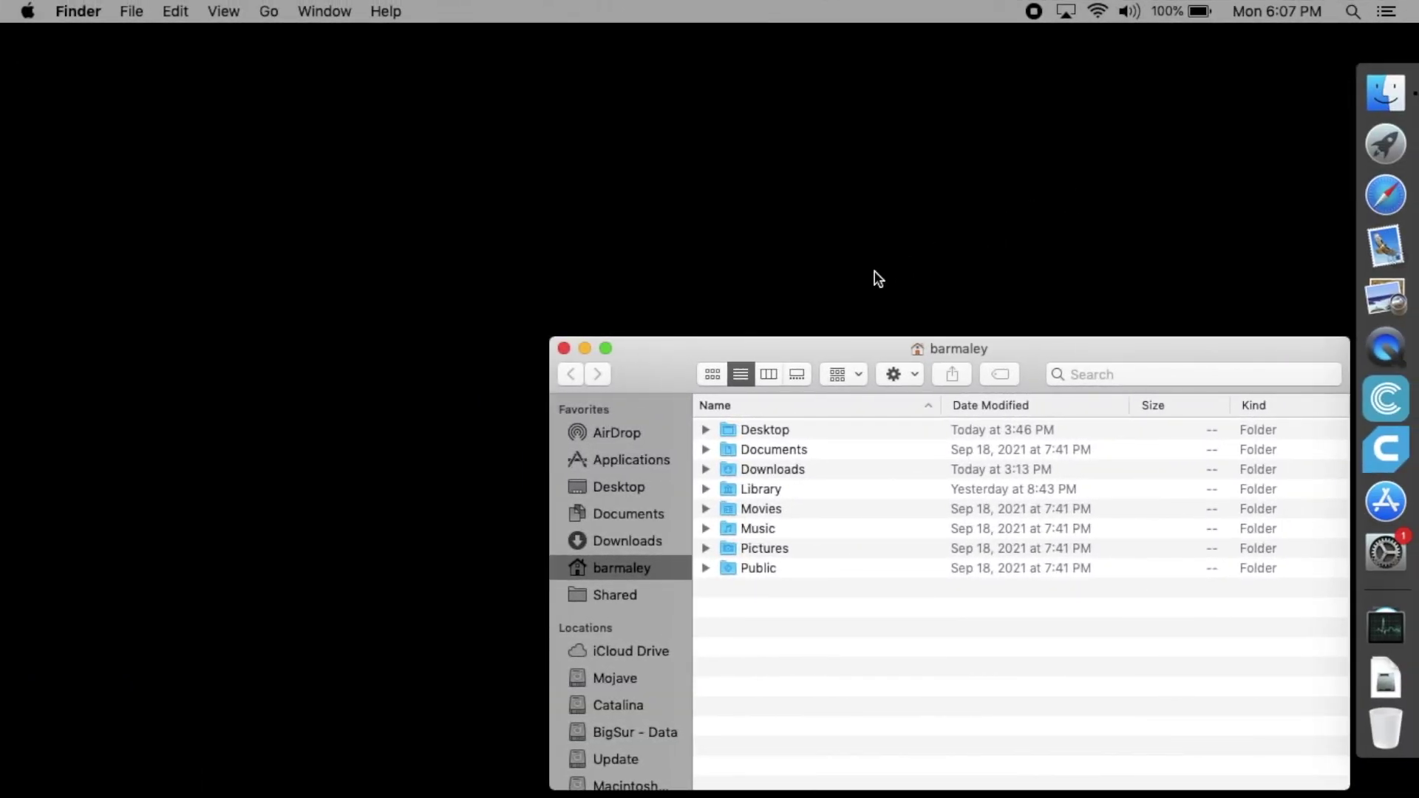
Show Creality Slicer.app's package contents and open Contents > Resources > resources.
left_click(614, 460)
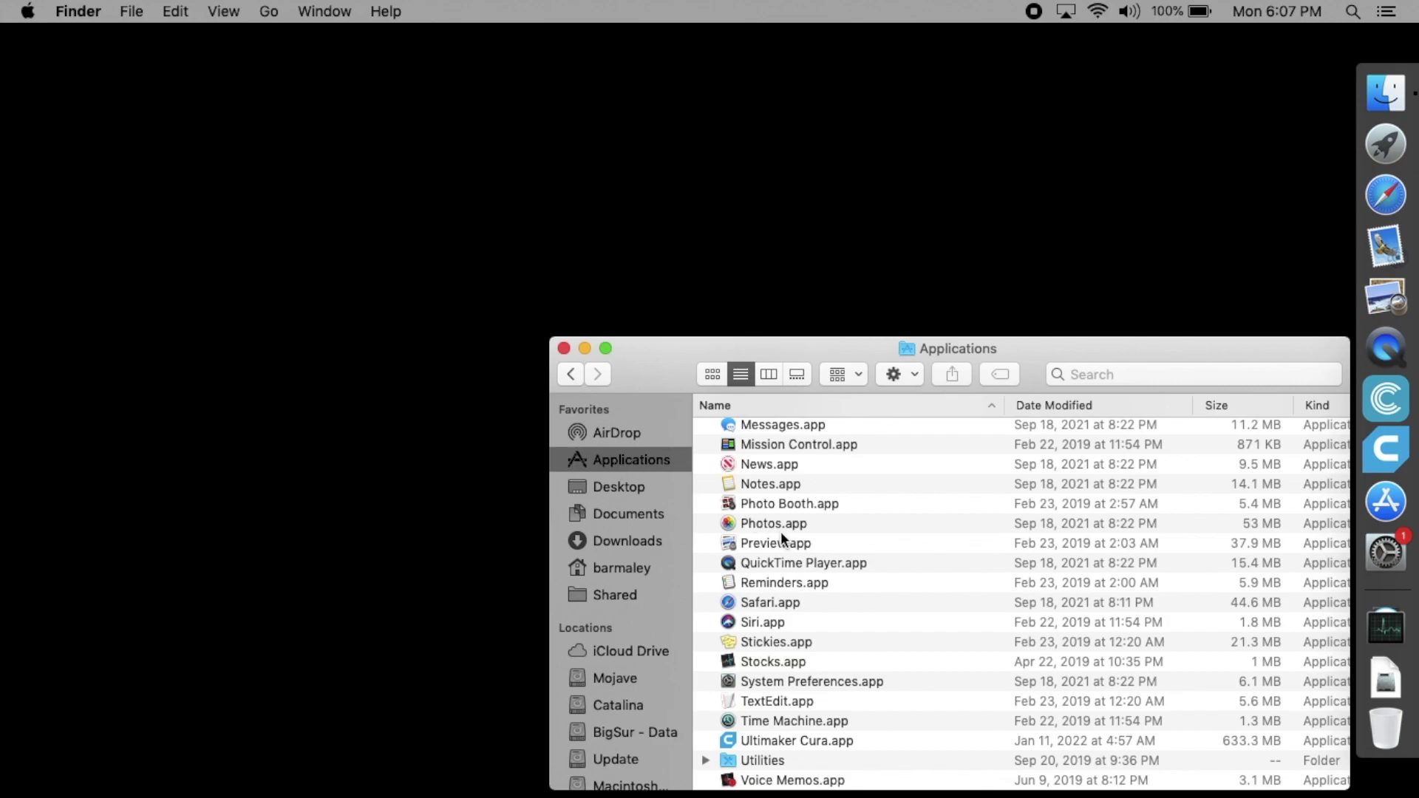
scroll(780, 531, "up", 10)
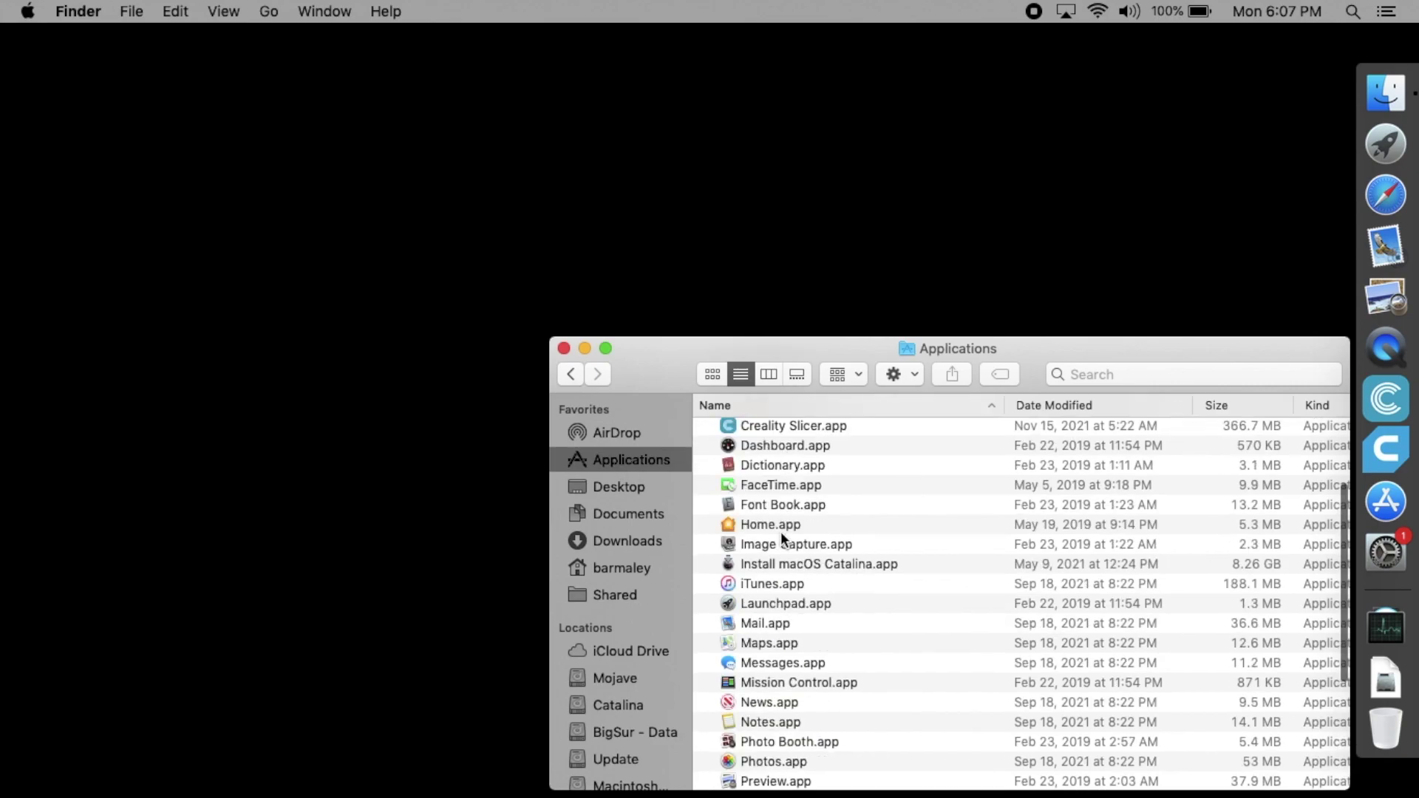
left_click(770, 568)
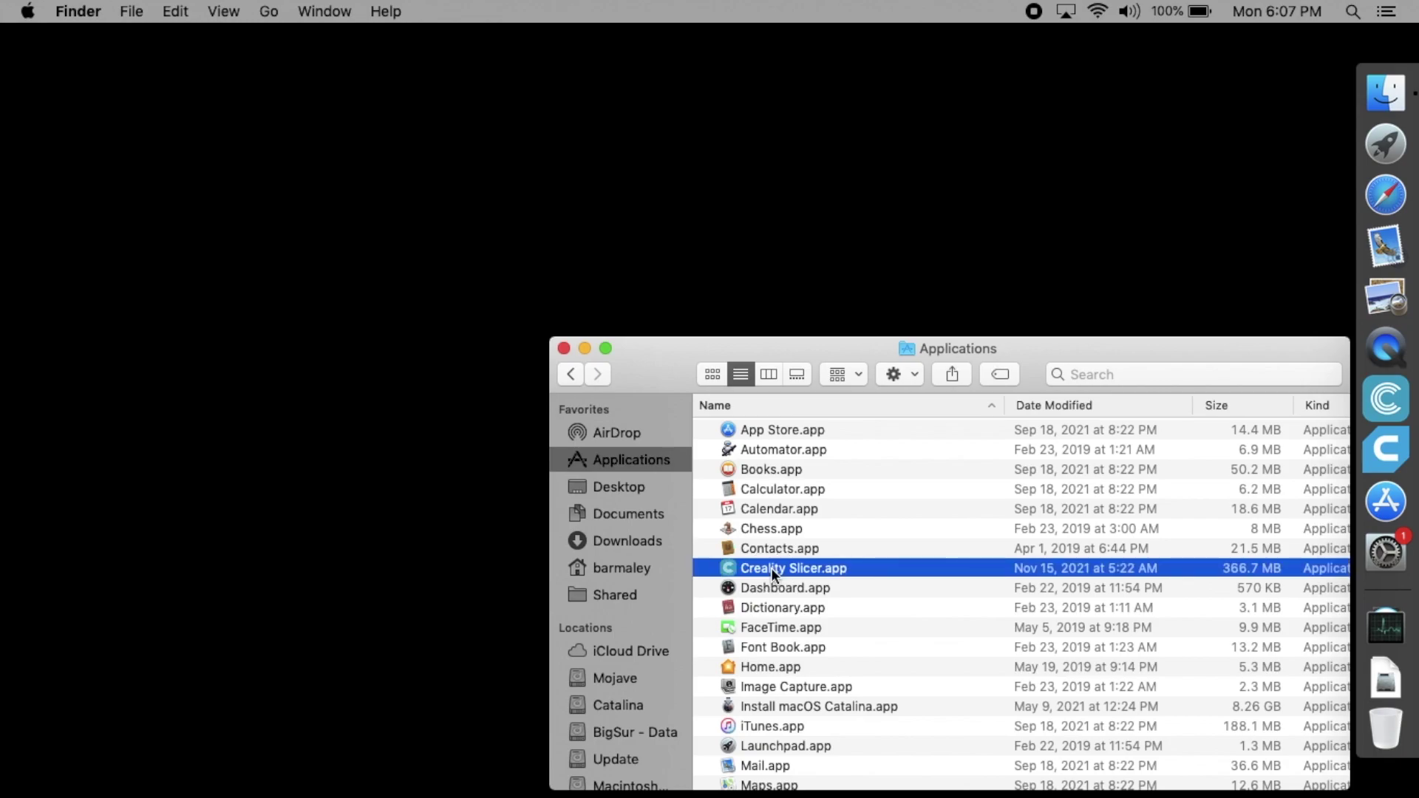
right_click(770, 567)
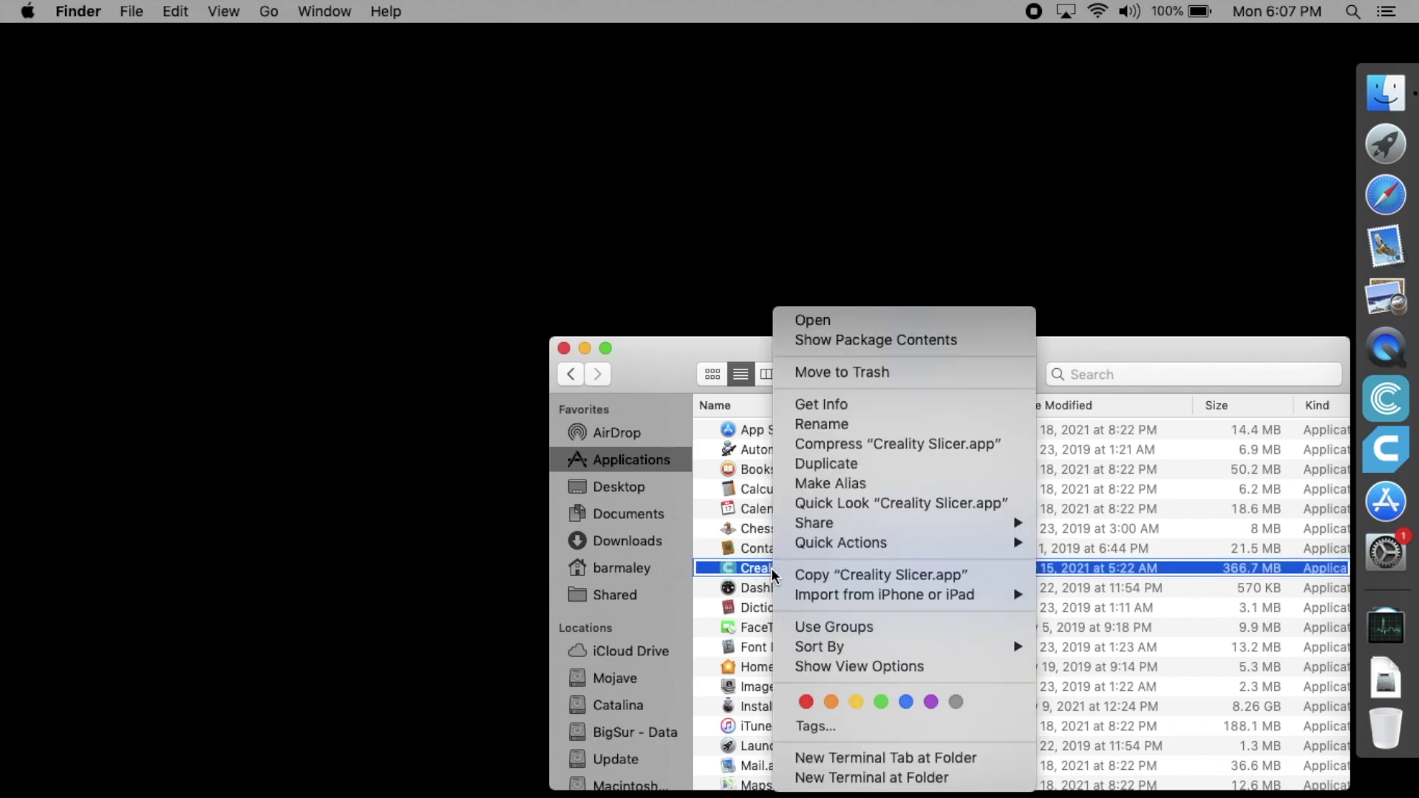
left_click(910, 340)
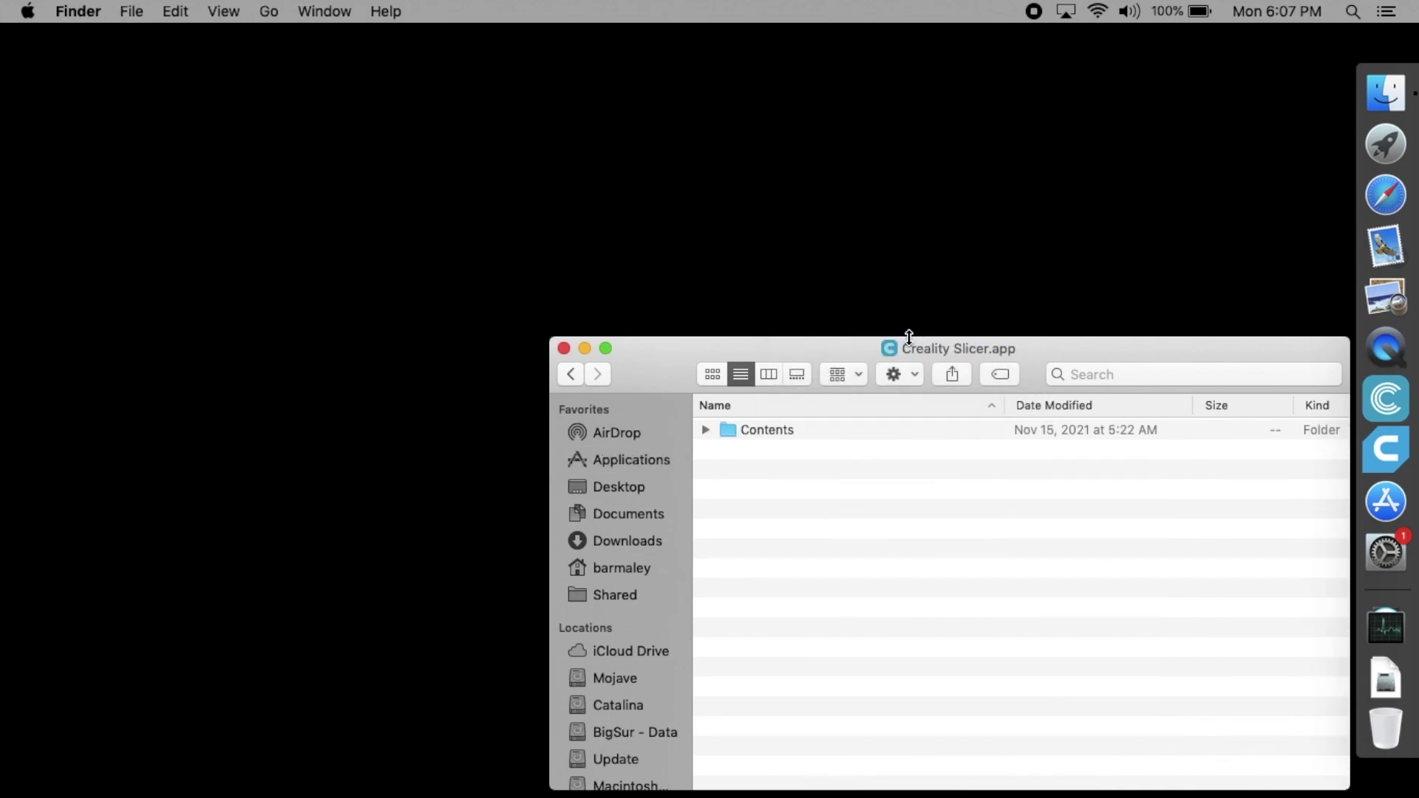
double_click(761, 427)
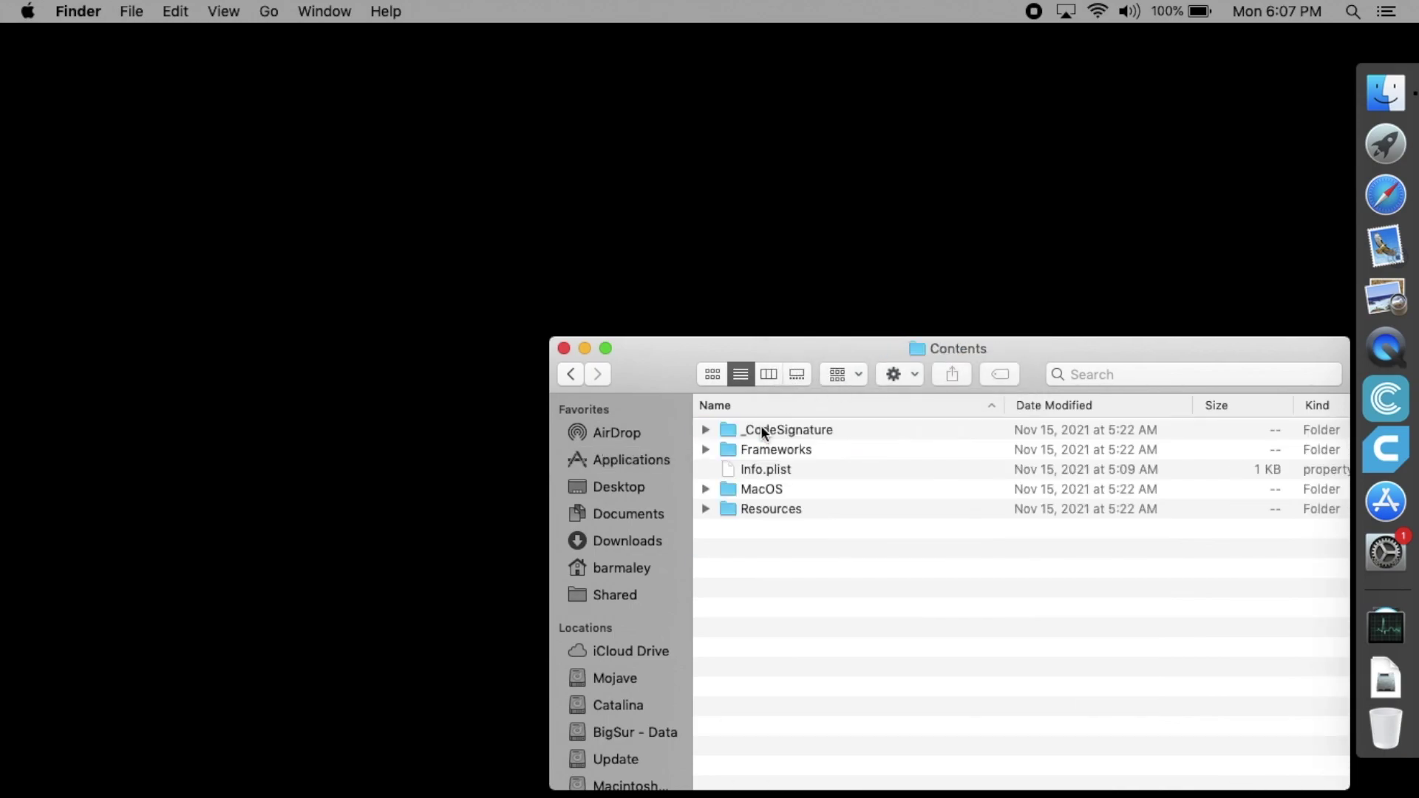
double_click(755, 507)
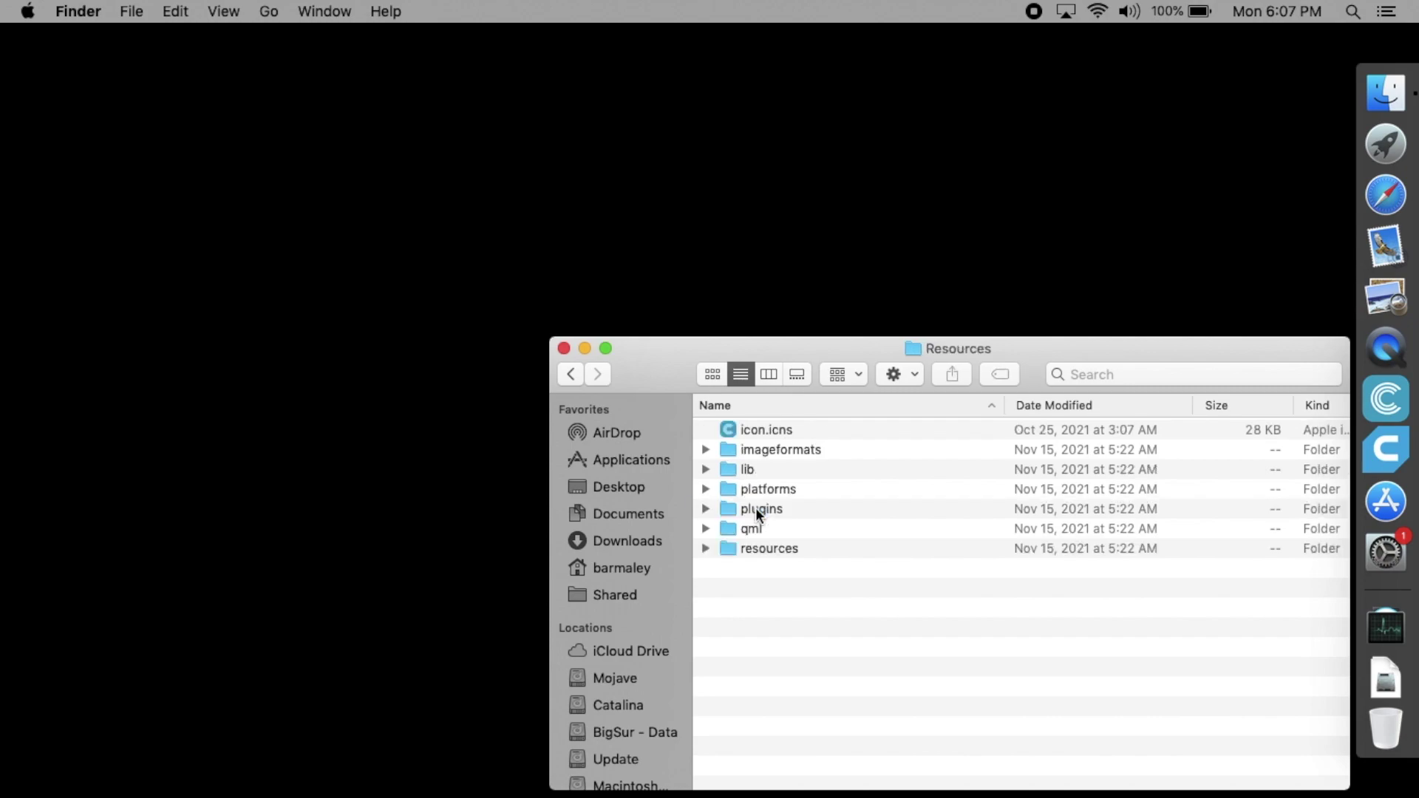
left_click(774, 549)
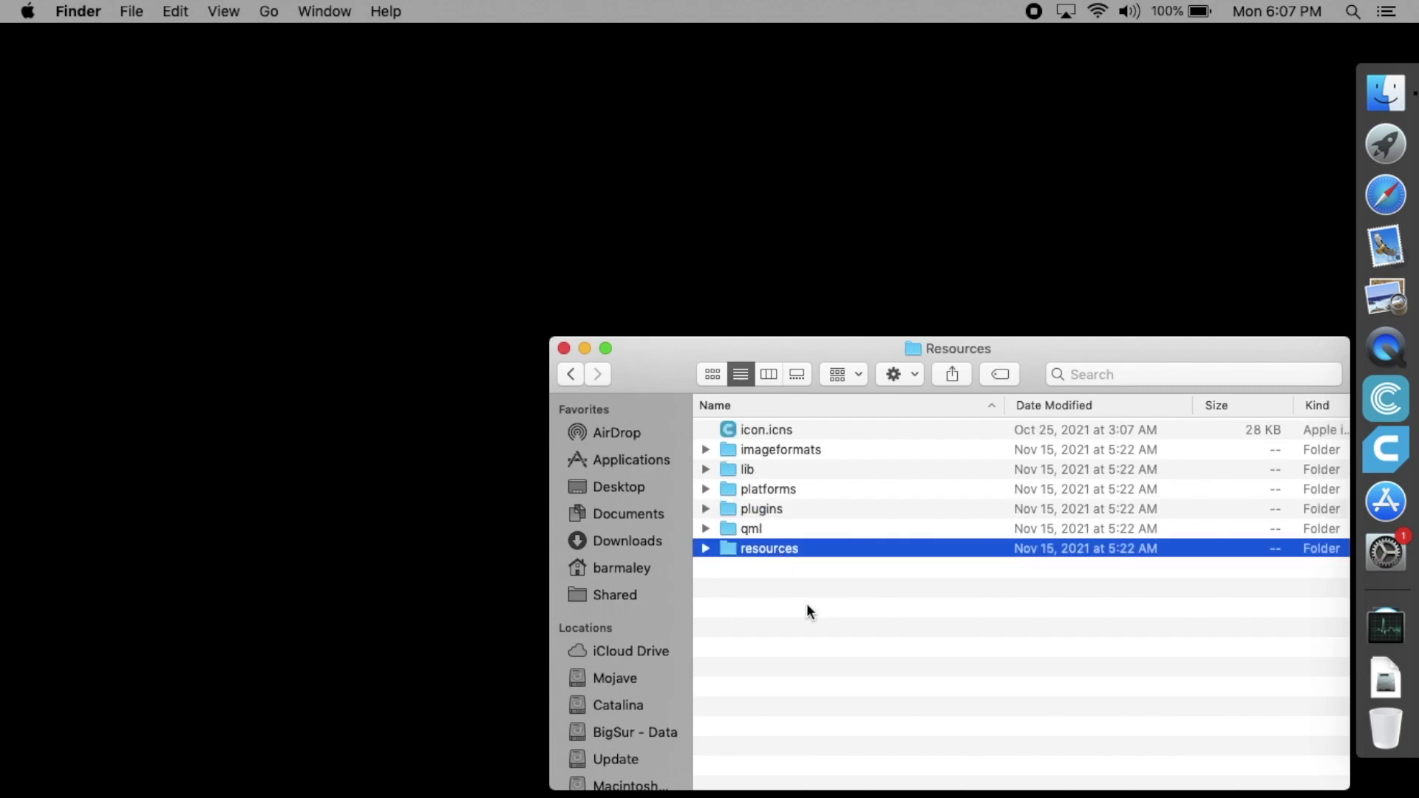
double_click(783, 549)
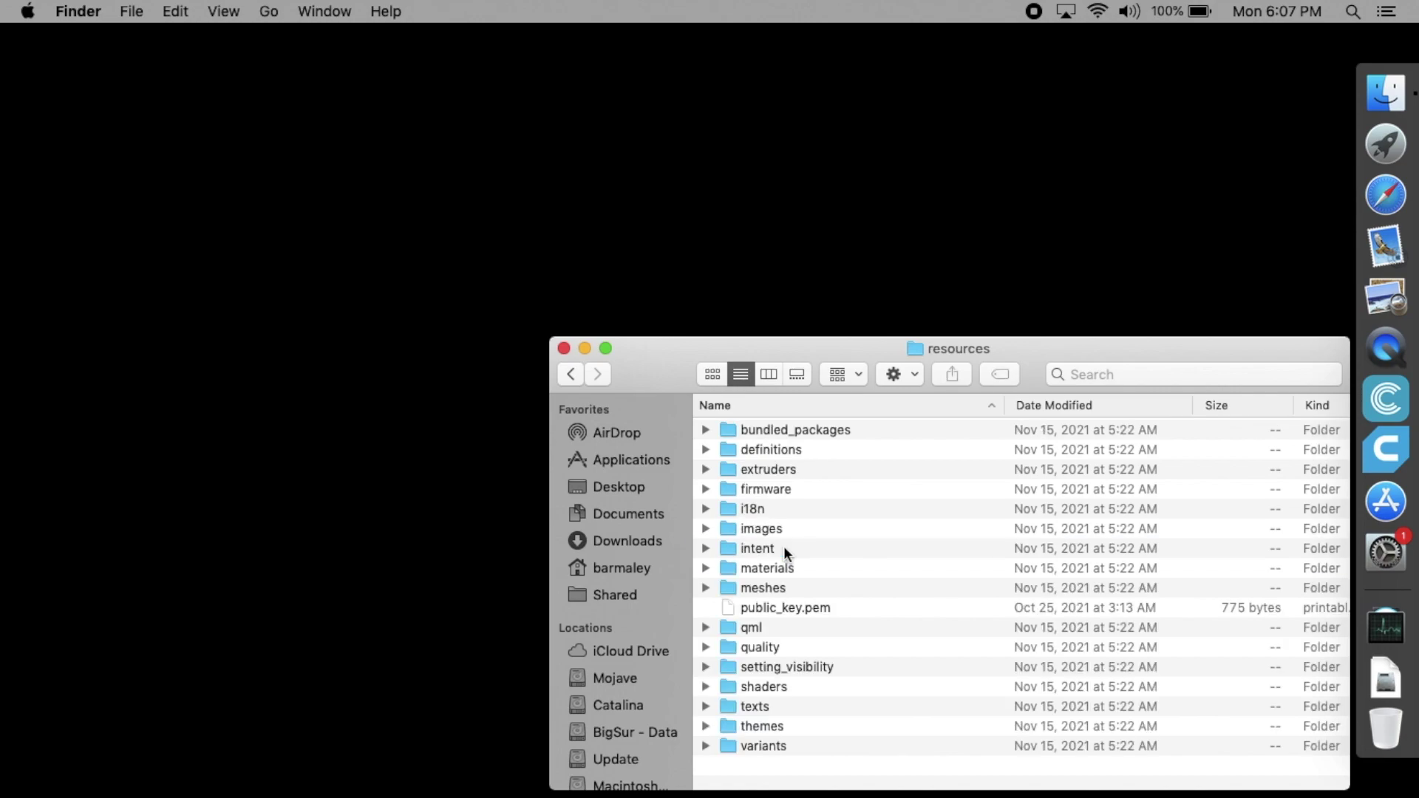
Open Creality Slicer's definitions folder and select creality_ender7.def.json.
left_click(774, 449)
double_click(770, 449)
left_click(799, 453)
left_click_drag(658, 367, 646, 55)
In a second Finder window, open Ultimaker Cura.app's package folder resources/definitions.
left_click(130, 10)
left_click(140, 35)
left_click_drag(651, 367, 98, 361)
left_click(74, 455)
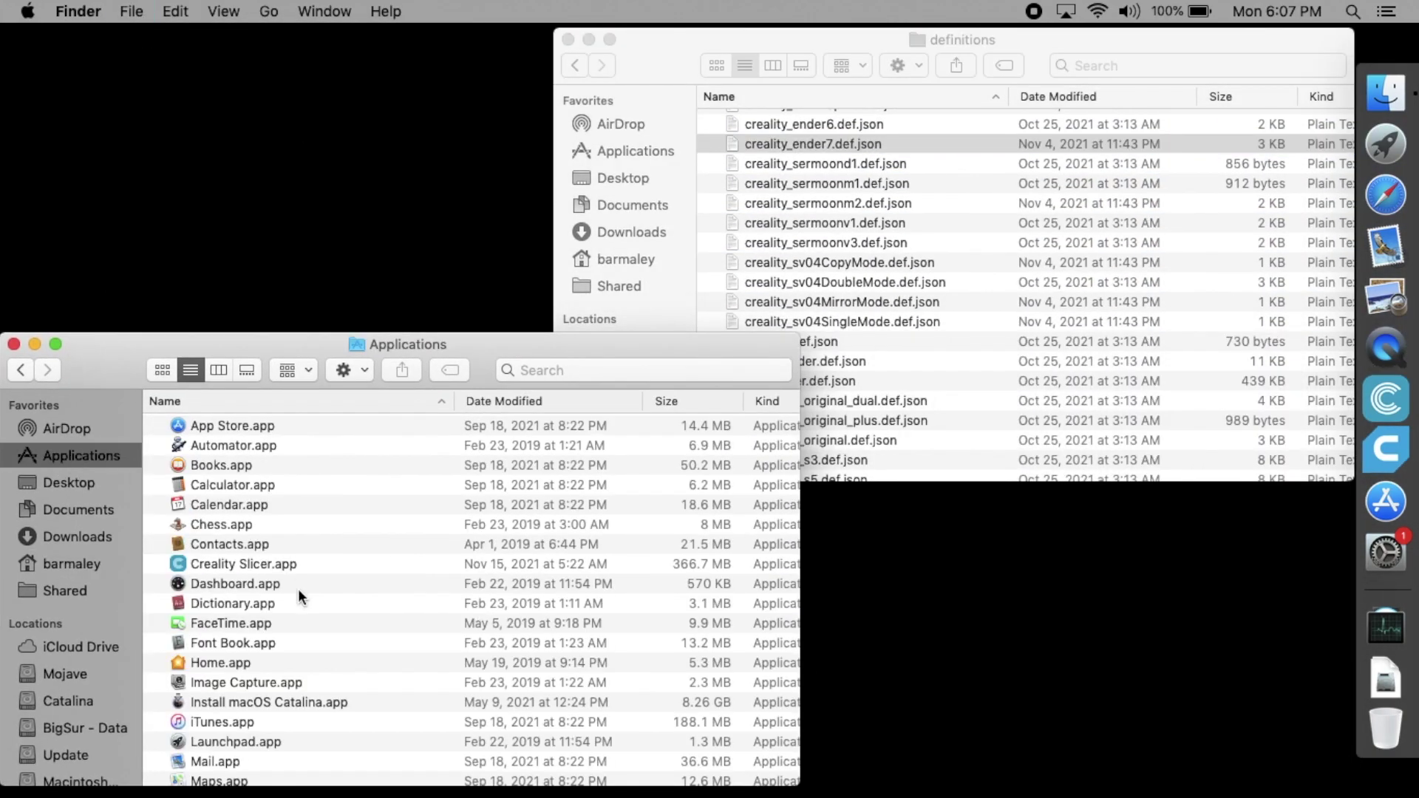
scroll(298, 589, "down", 10)
left_click(239, 734)
right_click(339, 736)
left_click(468, 340)
double_click(215, 424)
double_click(215, 503)
left_click(215, 544)
double_click(220, 544)
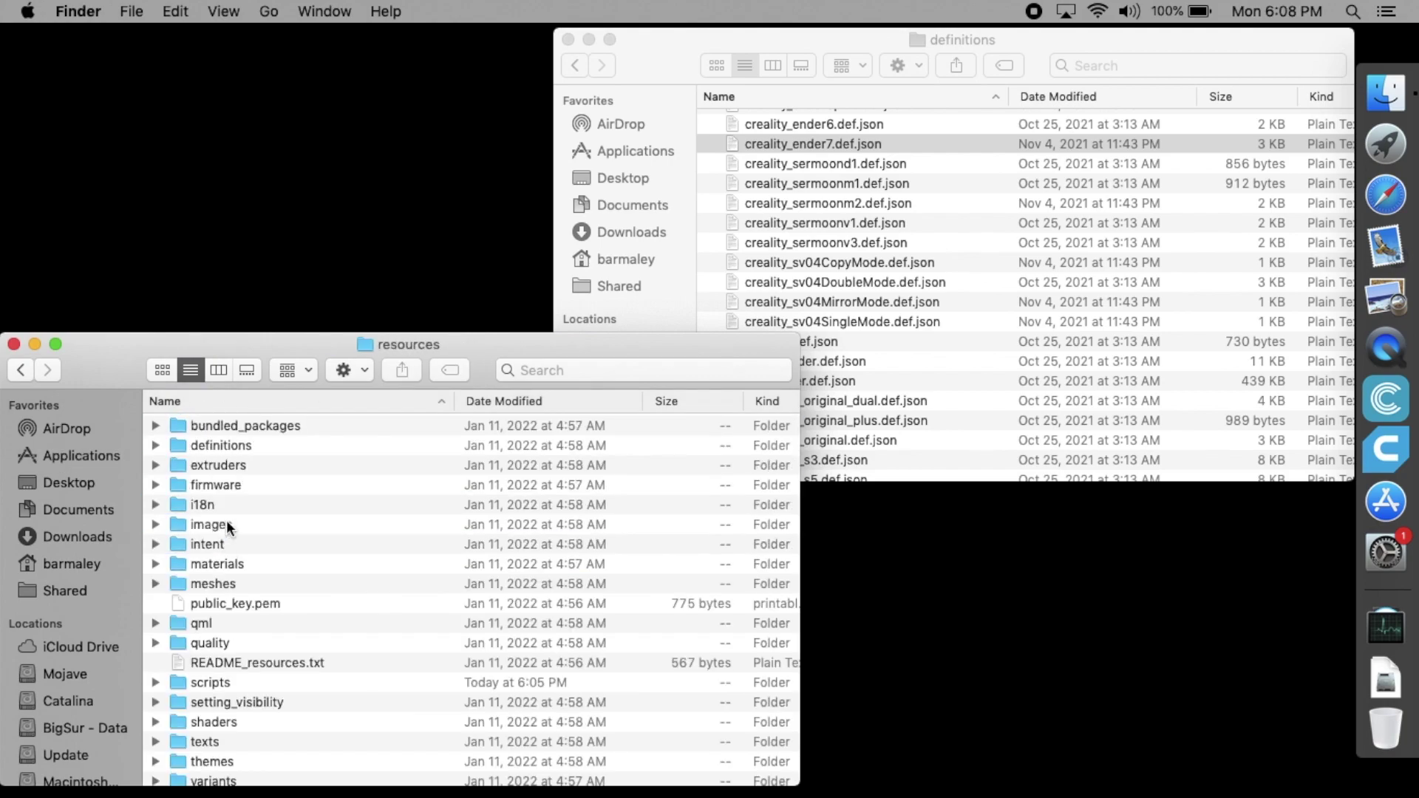
double_click(224, 445)
Copy creality_ender7.def.json into Cura's definitions folder and open it in TextEdit.
scroll(272, 705, "down", 10)
scroll(272, 705, "down", 20)
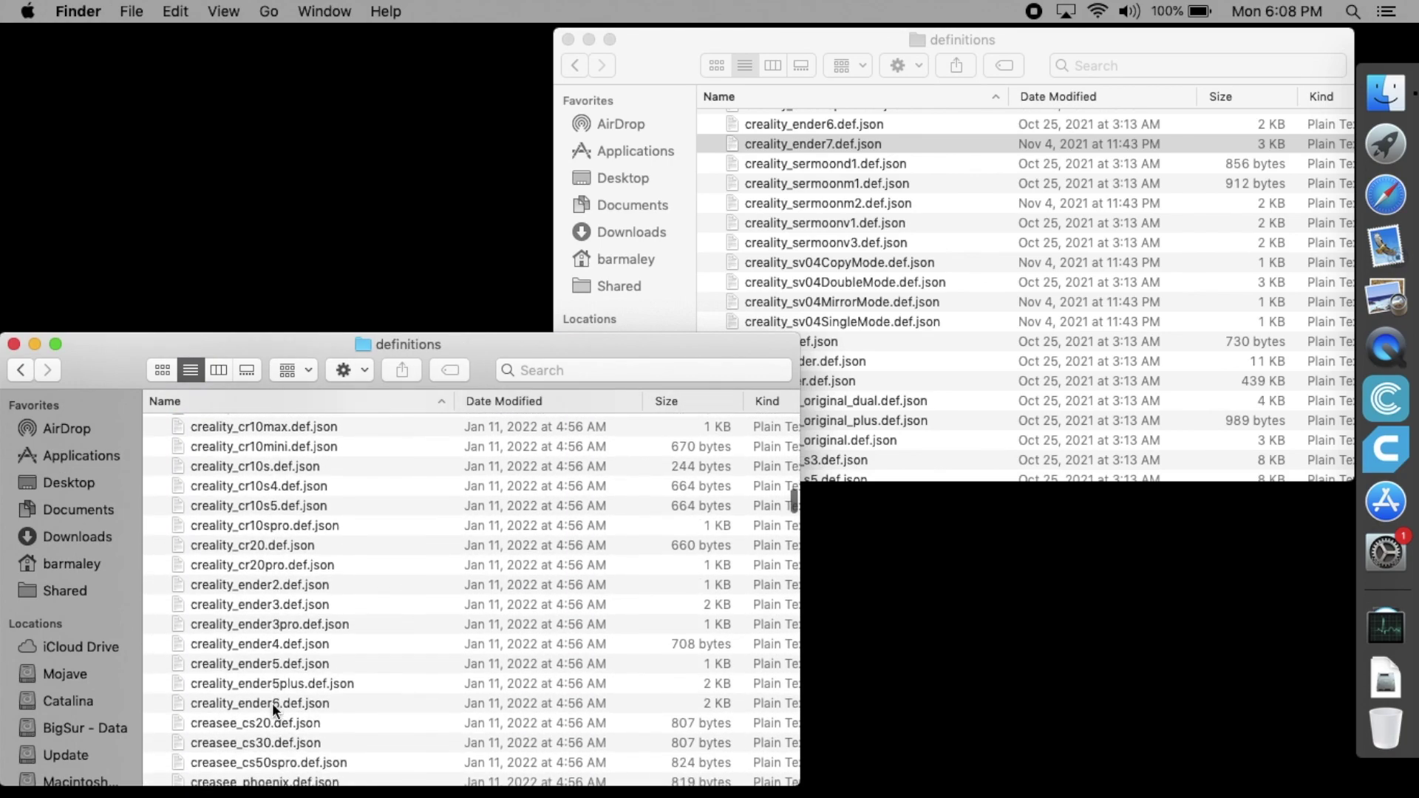
scroll(272, 703, "up", 5)
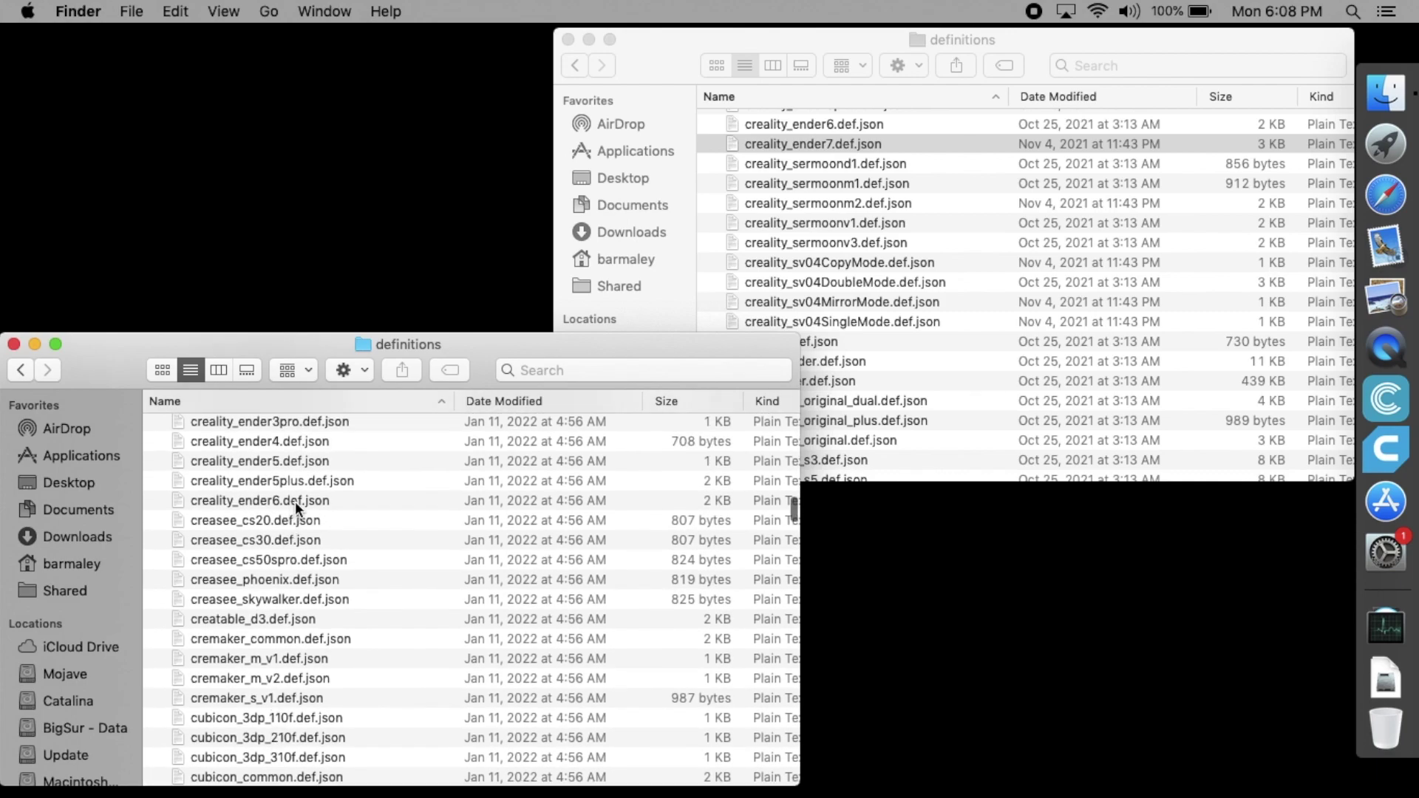
left_click(766, 138)
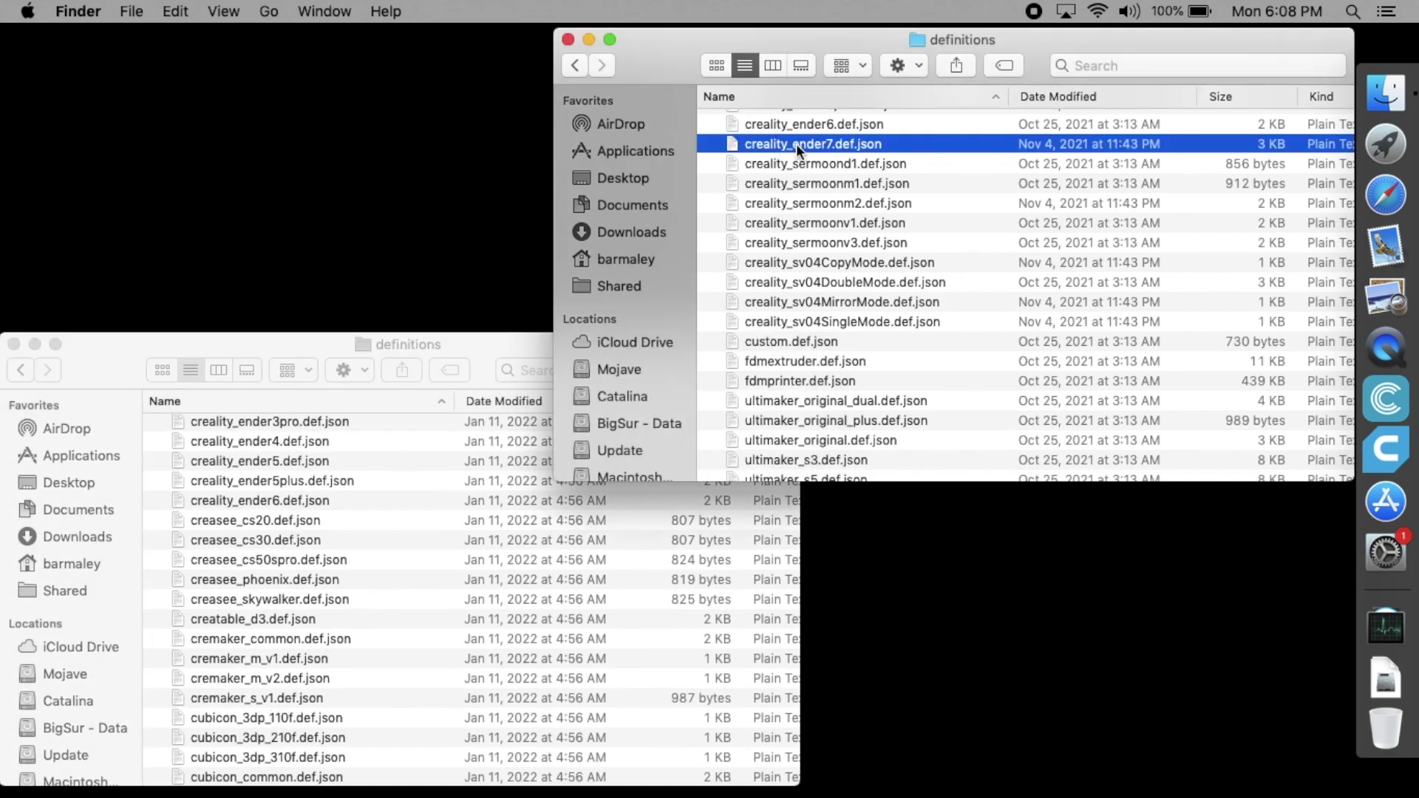
right_click(796, 144)
left_click(863, 410)
left_click(499, 344)
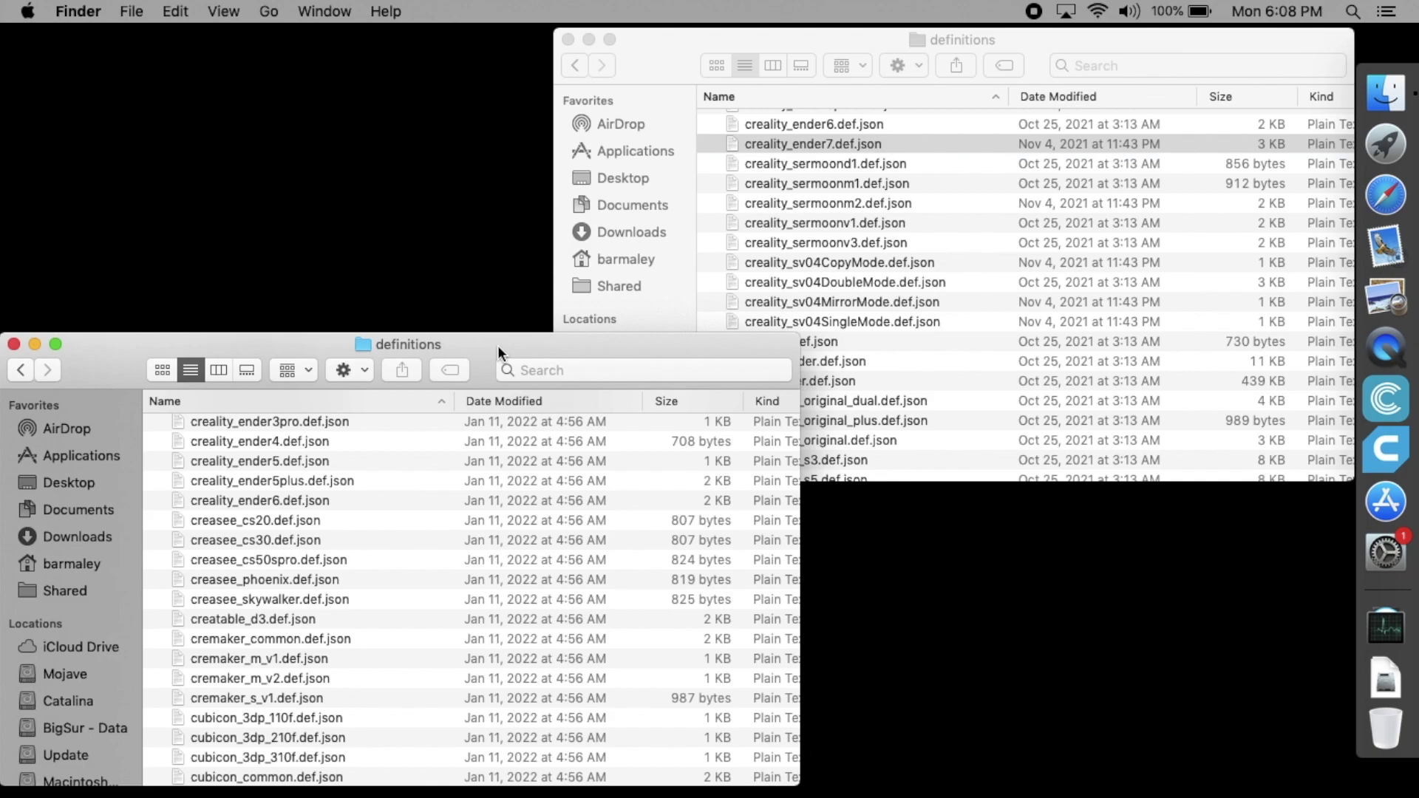
key("super+v")
left_click(288, 519)
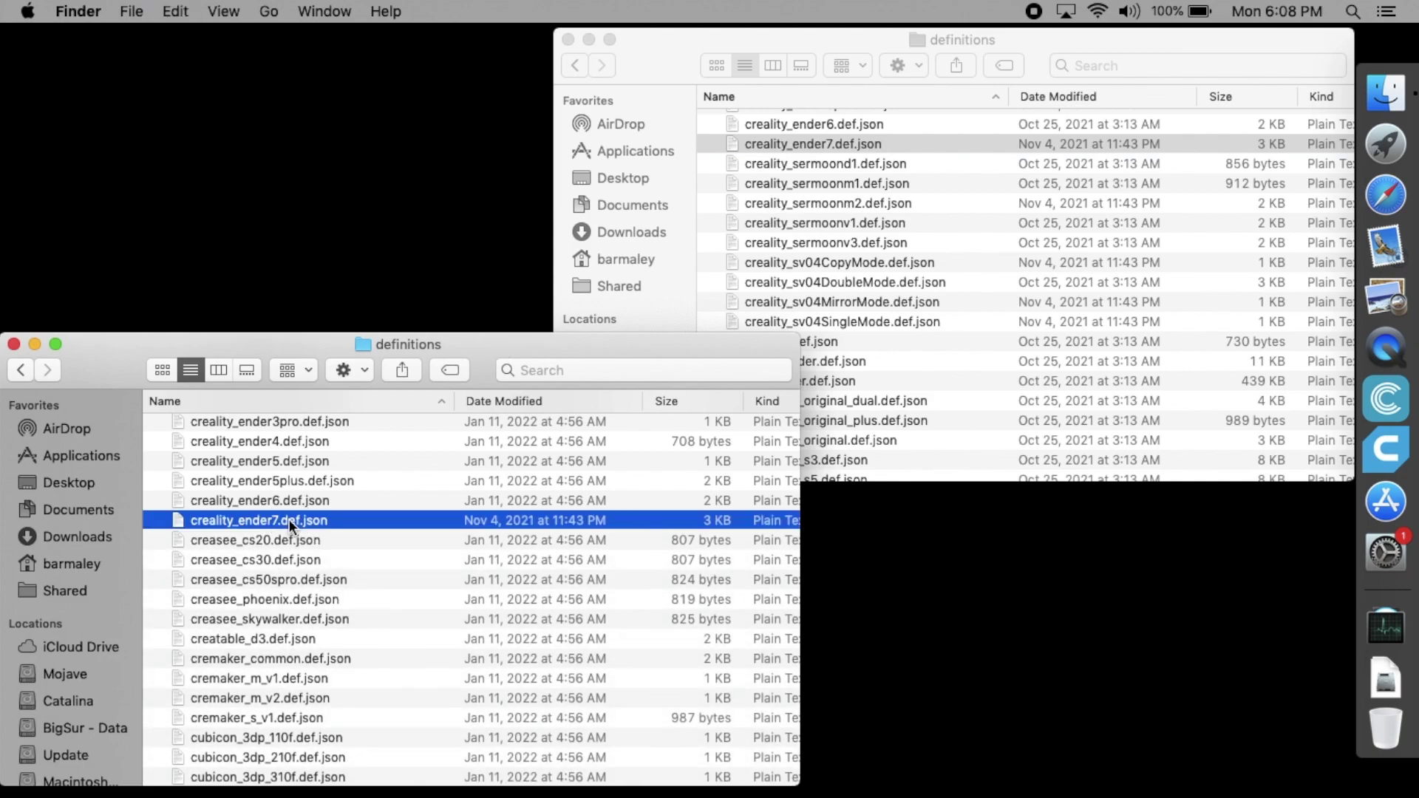
double_click(290, 518)
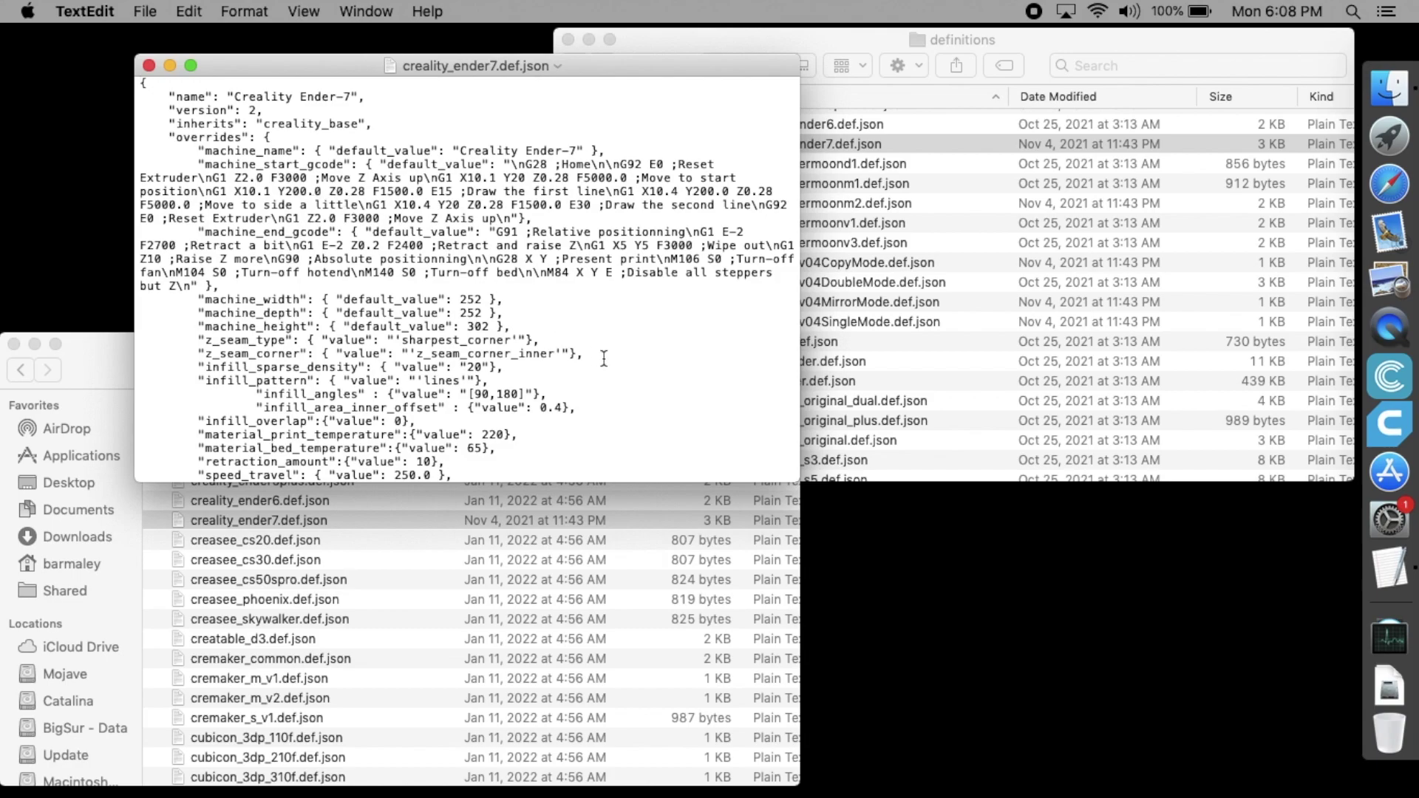
Read creality_ender7.def.json to its closing metadata, then quit TextEdit.
scroll(604, 359, "down", 10)
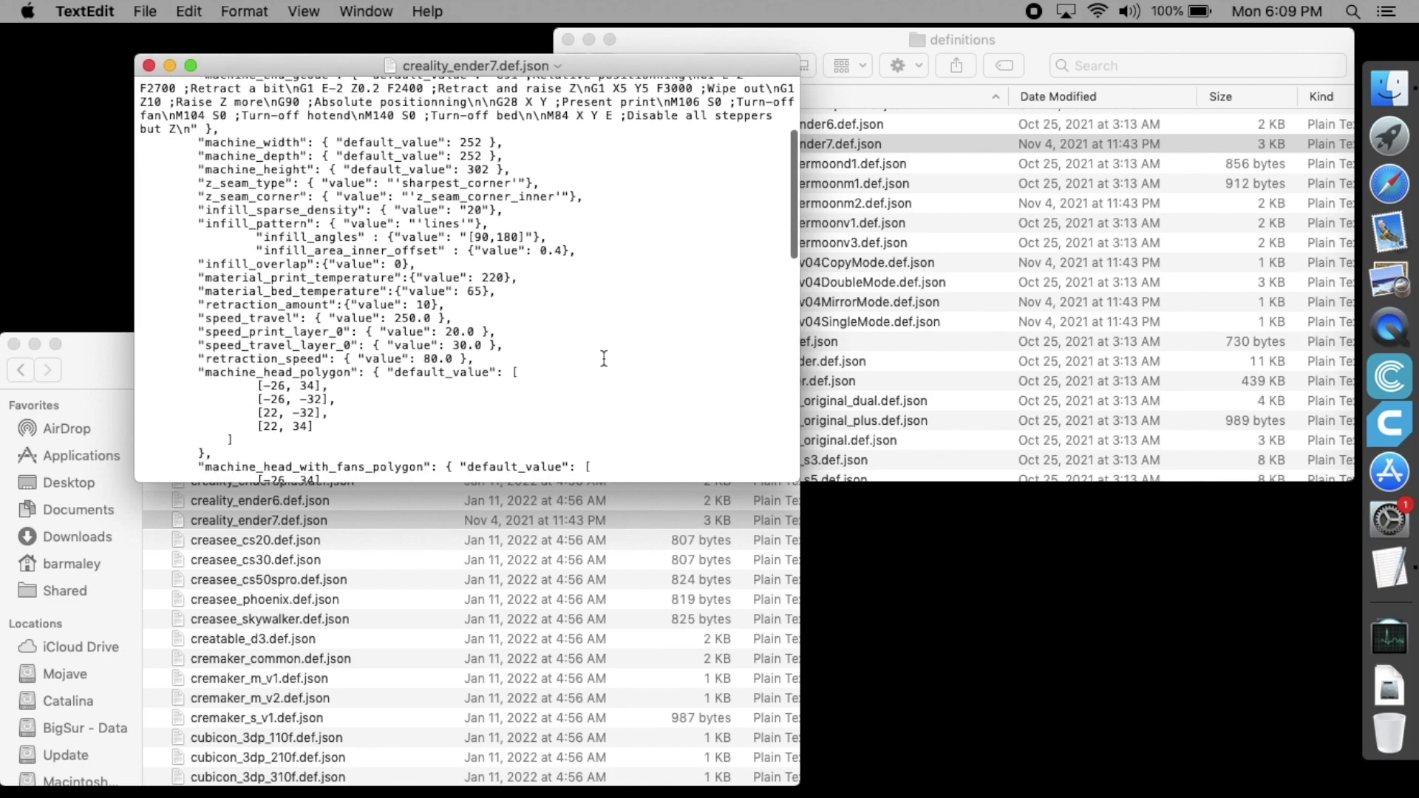
scroll(604, 359, "down", 10)
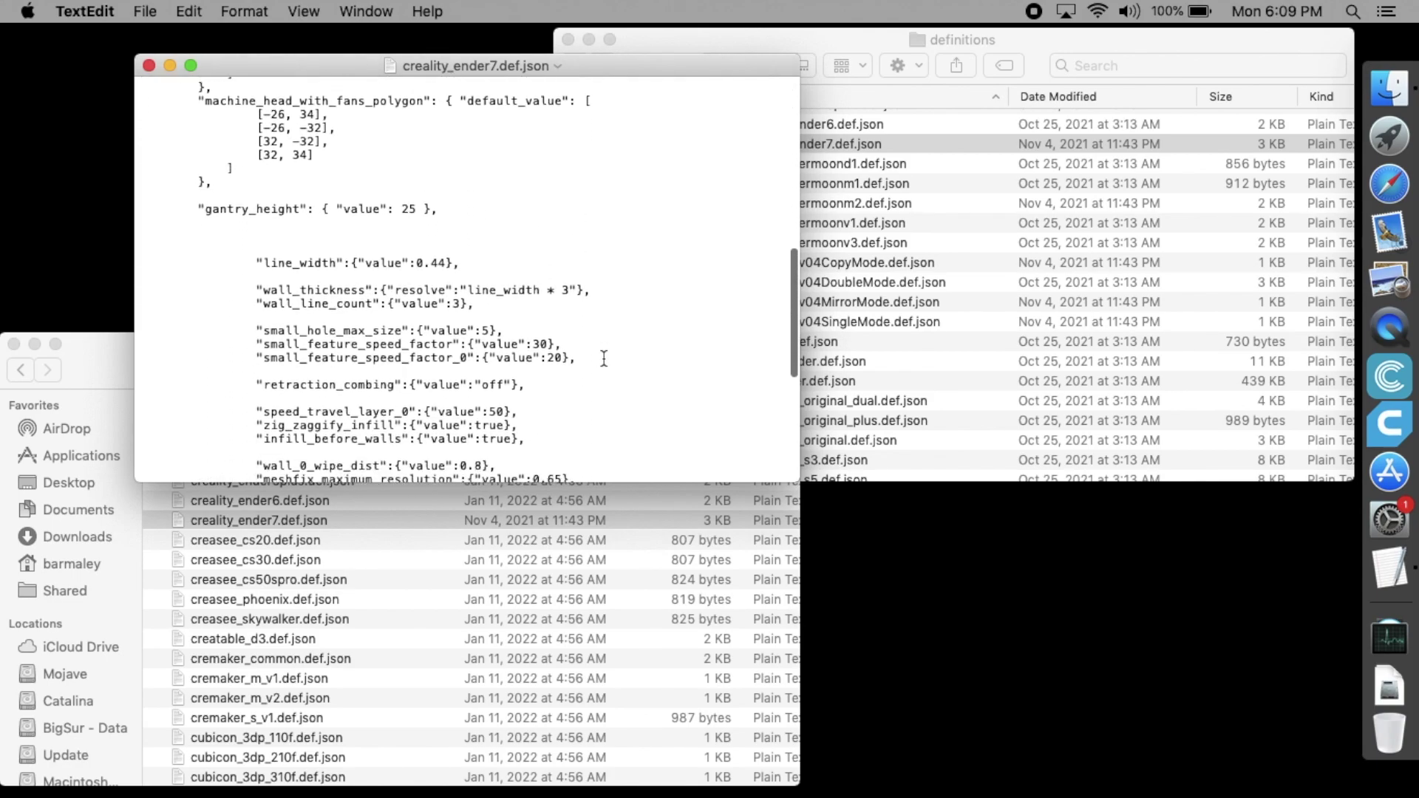
scroll(604, 358, "down", 10)
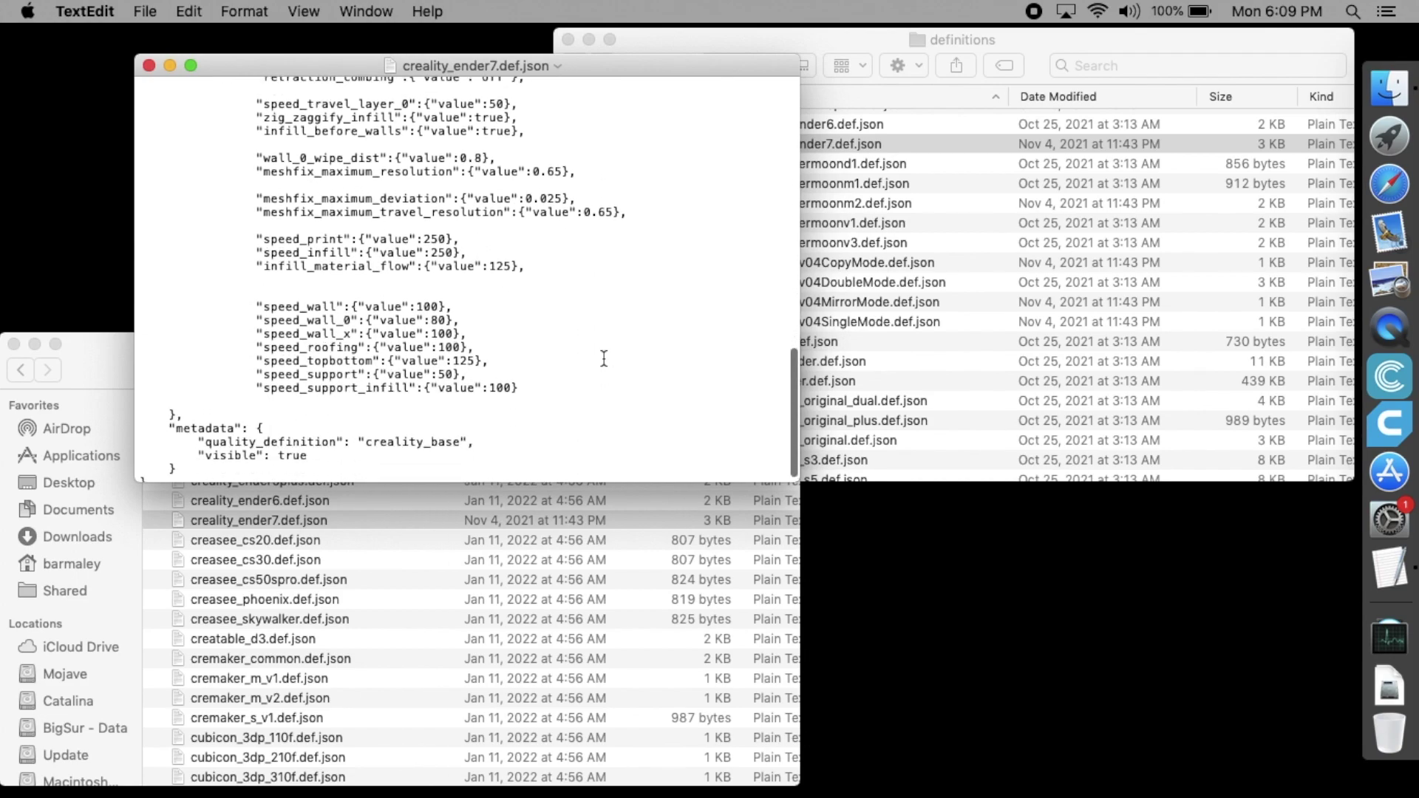
key("super+q")
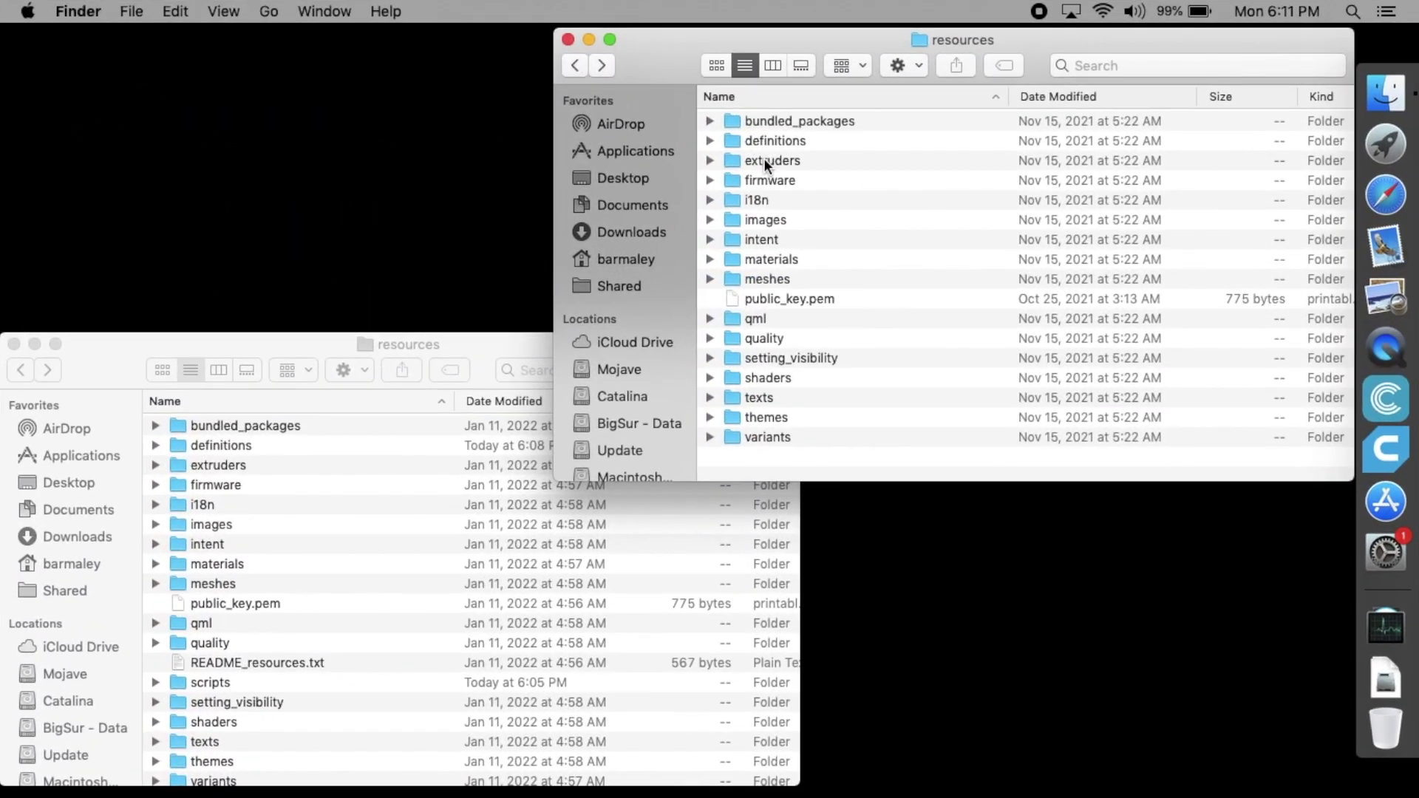
Find creality_base_extruder_0.def.json in both extruders folders, then return the upper window to resources.
double_click(764, 160)
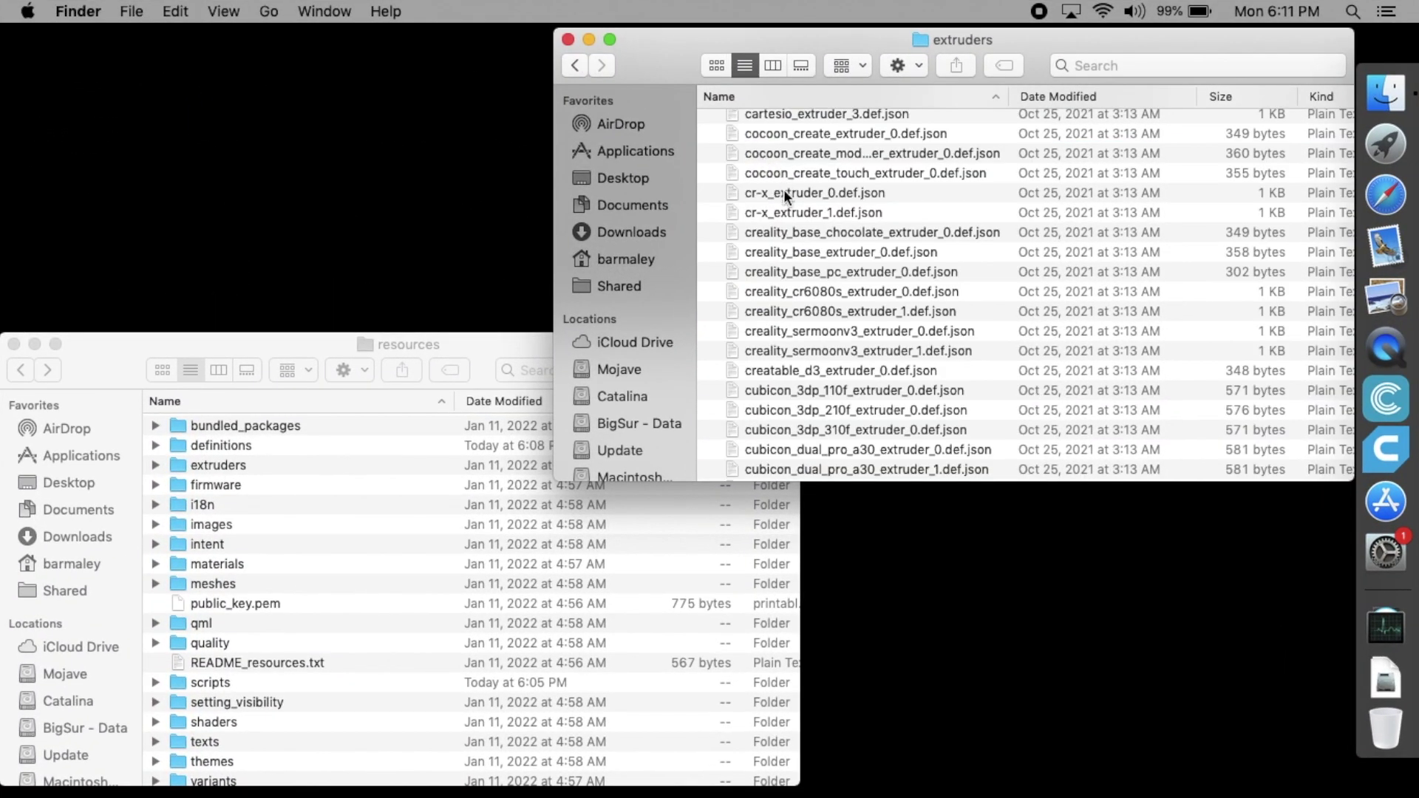
left_click(842, 251)
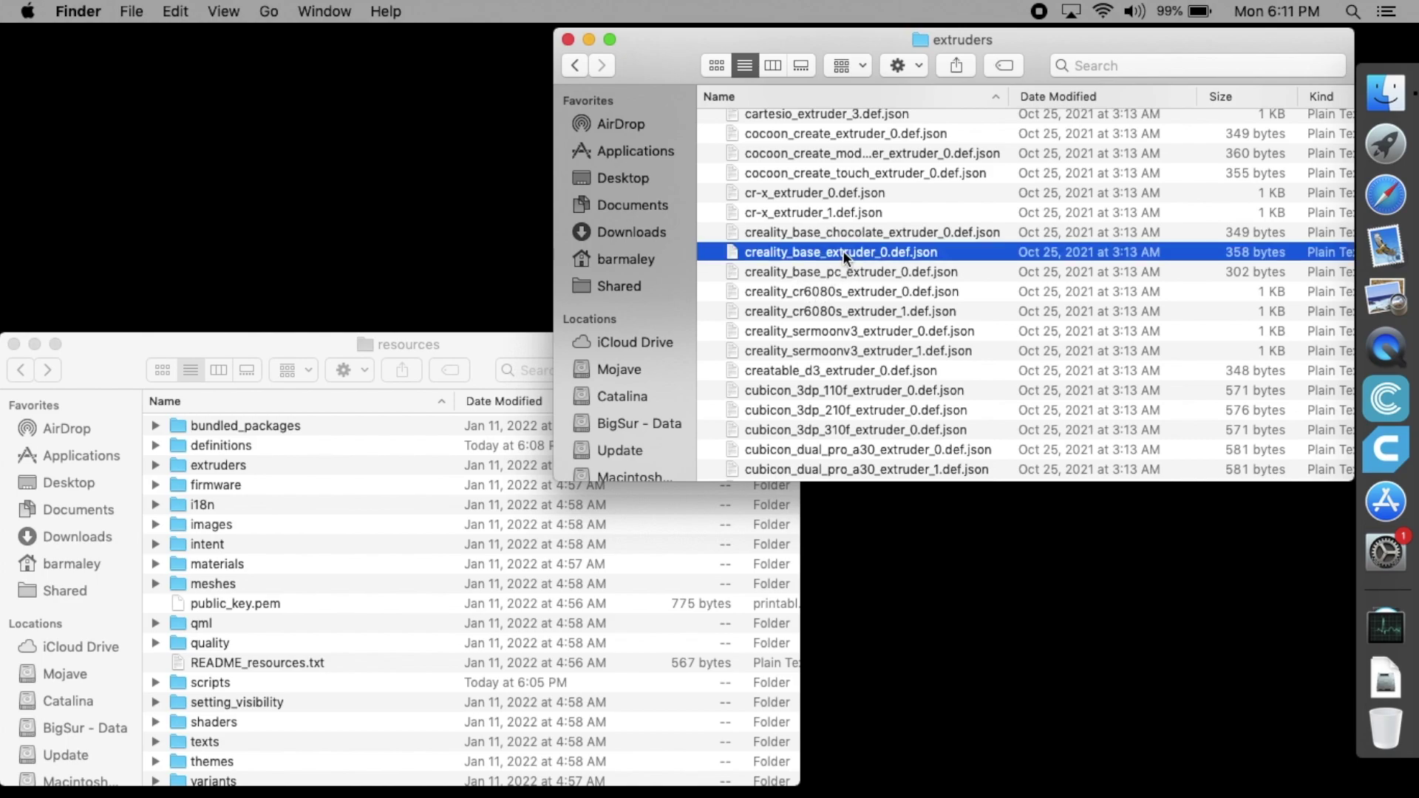
left_click(132, 353)
double_click(212, 466)
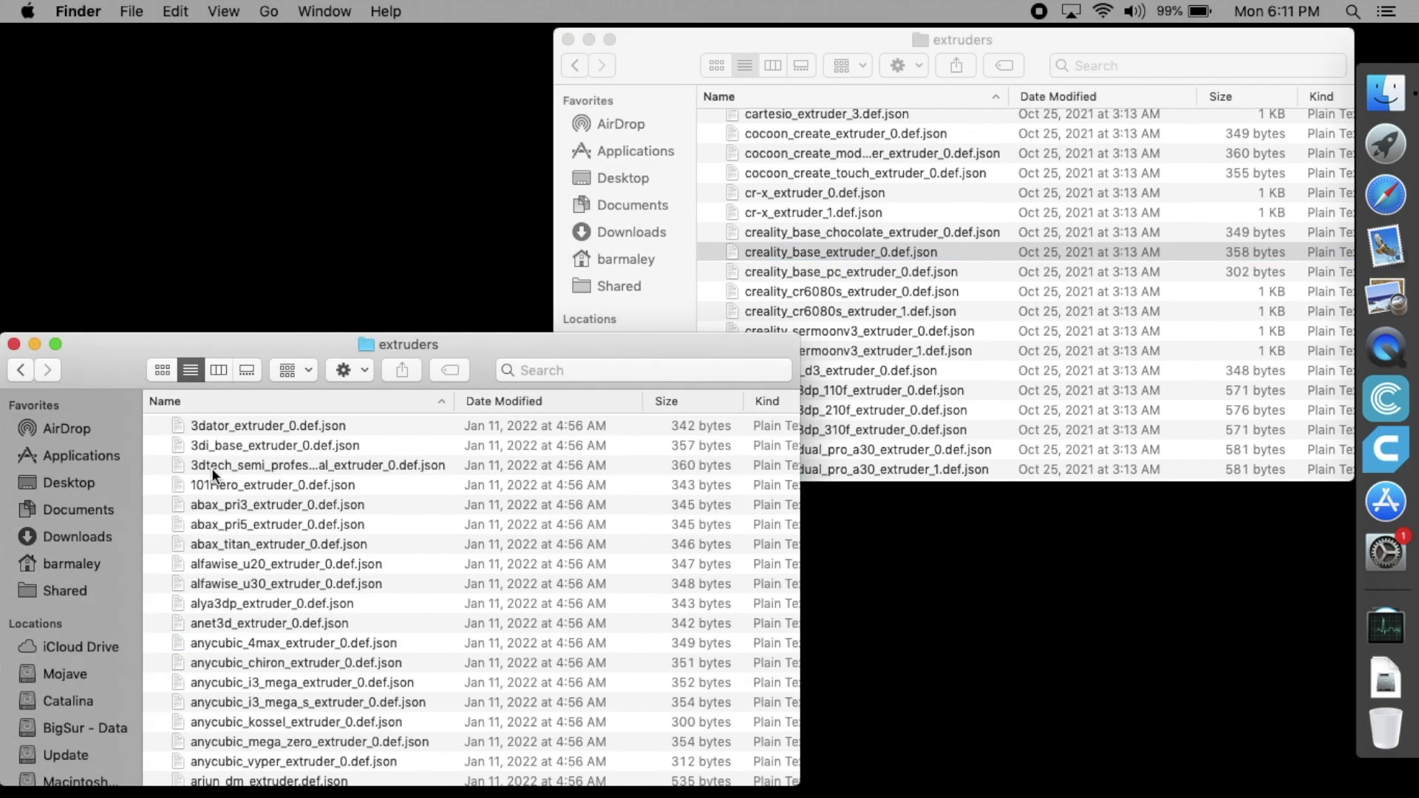
scroll(212, 467, "down", 20)
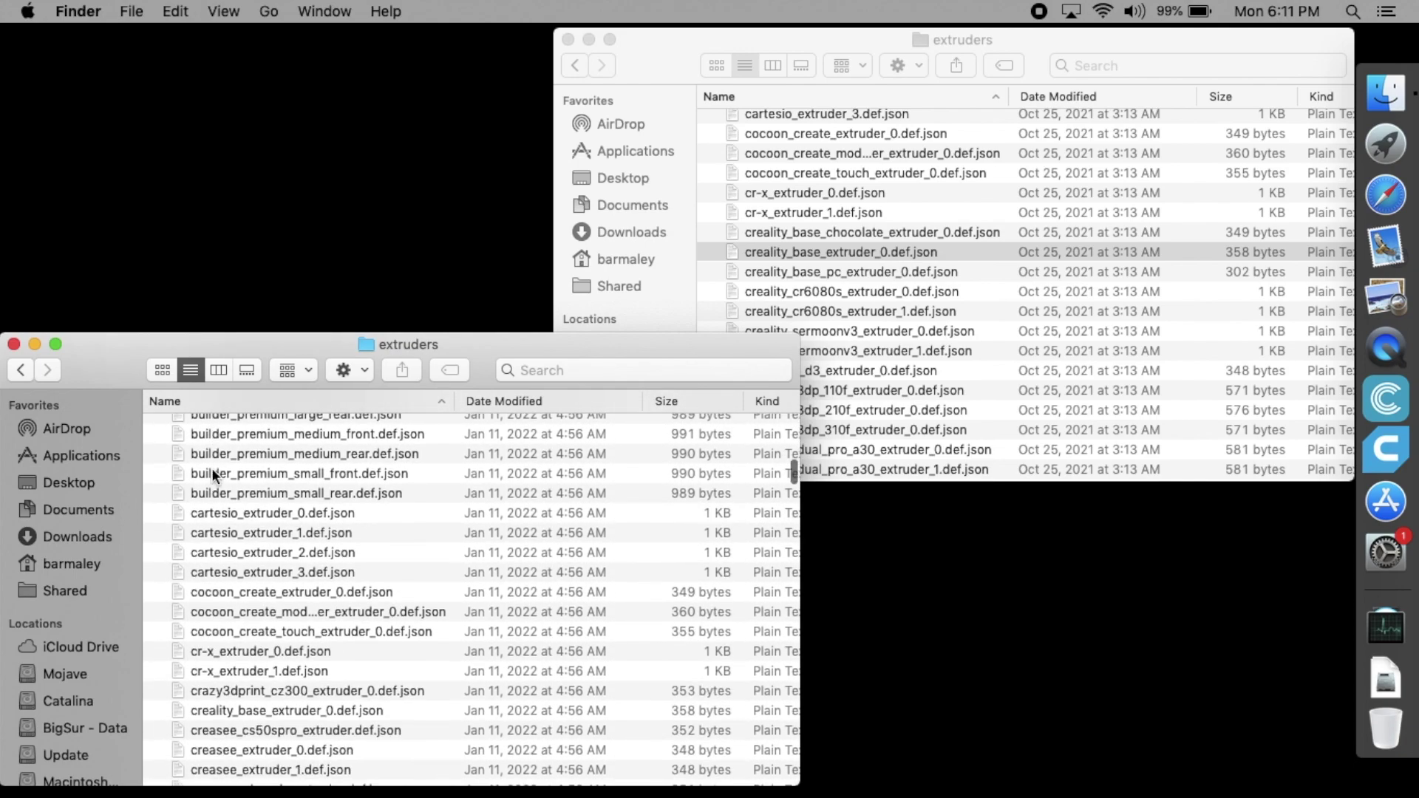
scroll(212, 468, "down", 3)
scroll(212, 468, "down", 2)
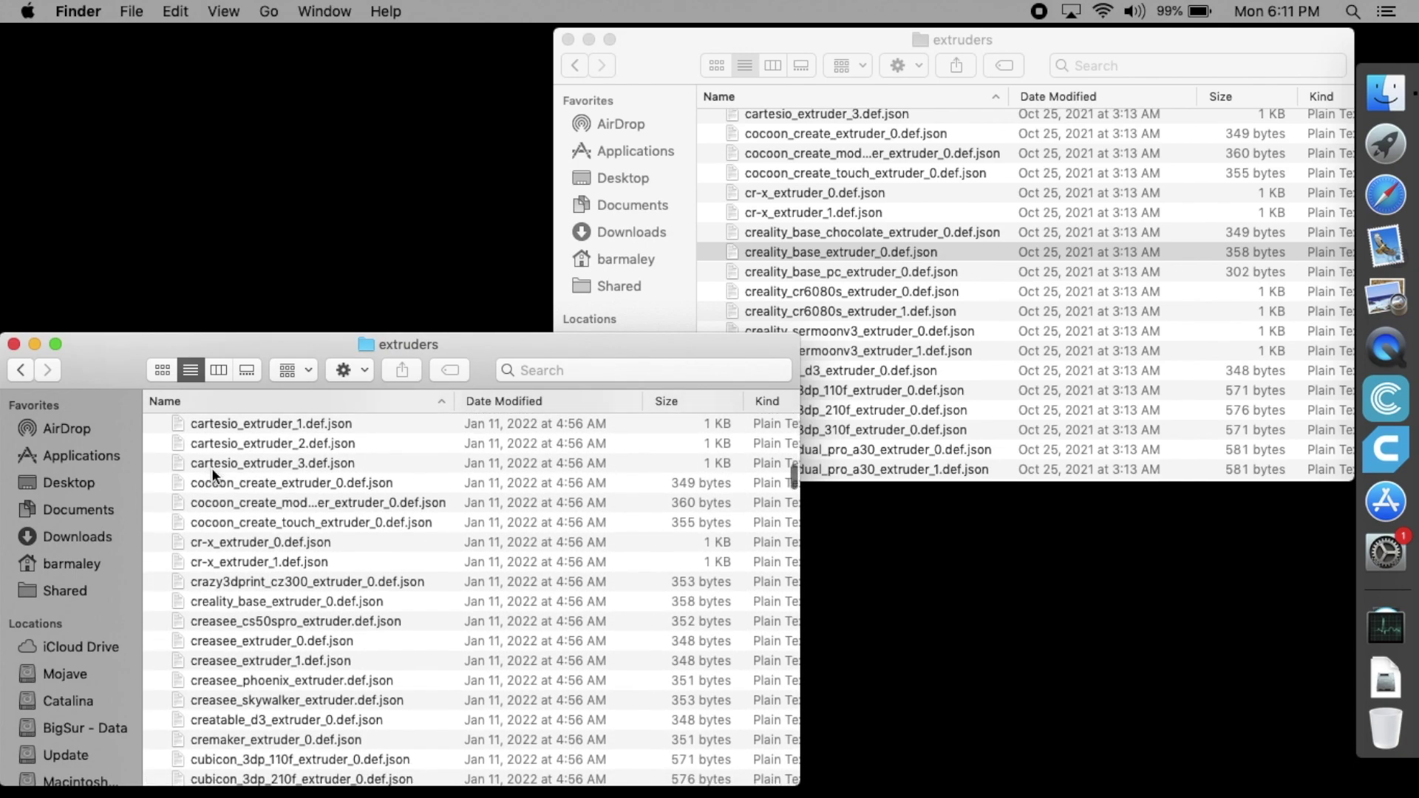
left_click(264, 584)
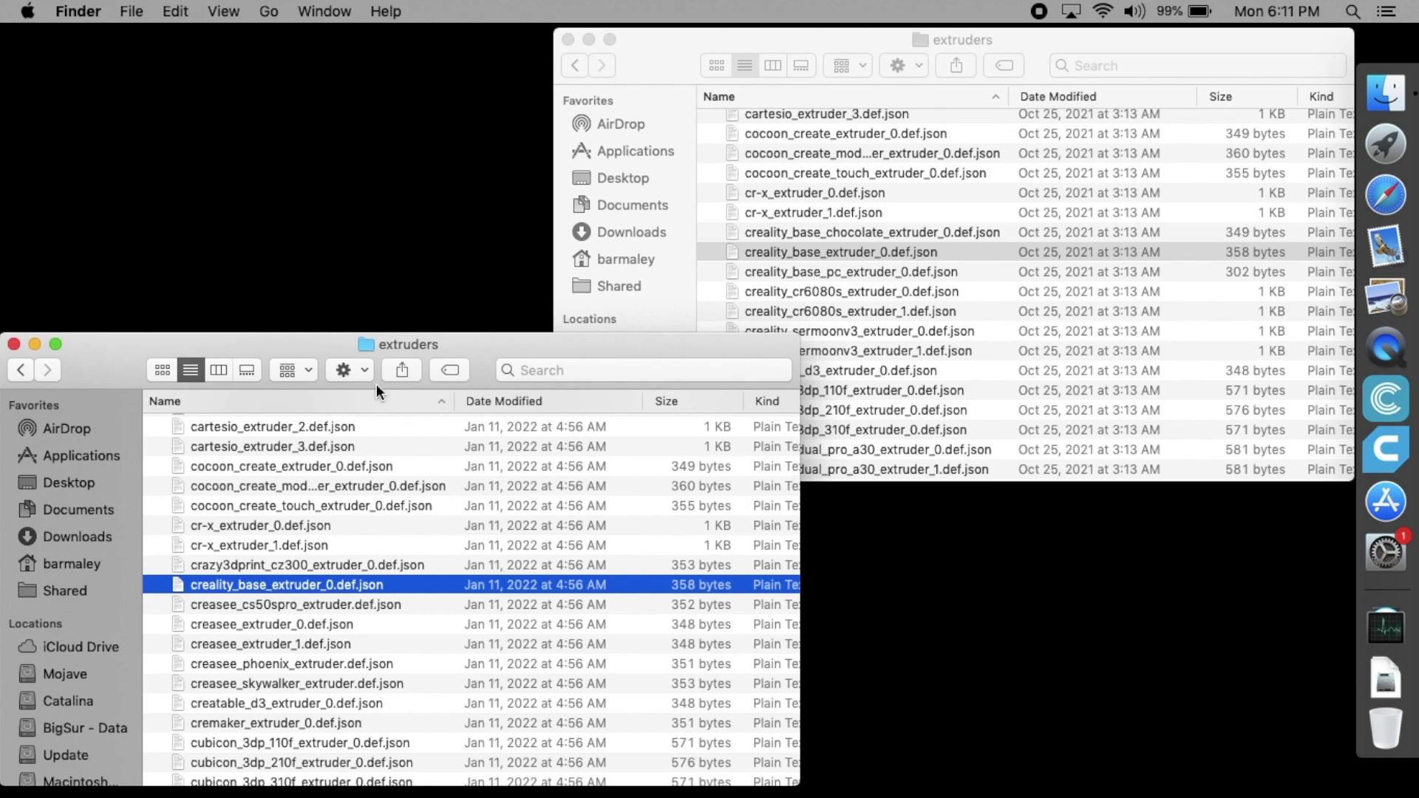
left_click(650, 55)
left_click(575, 67)
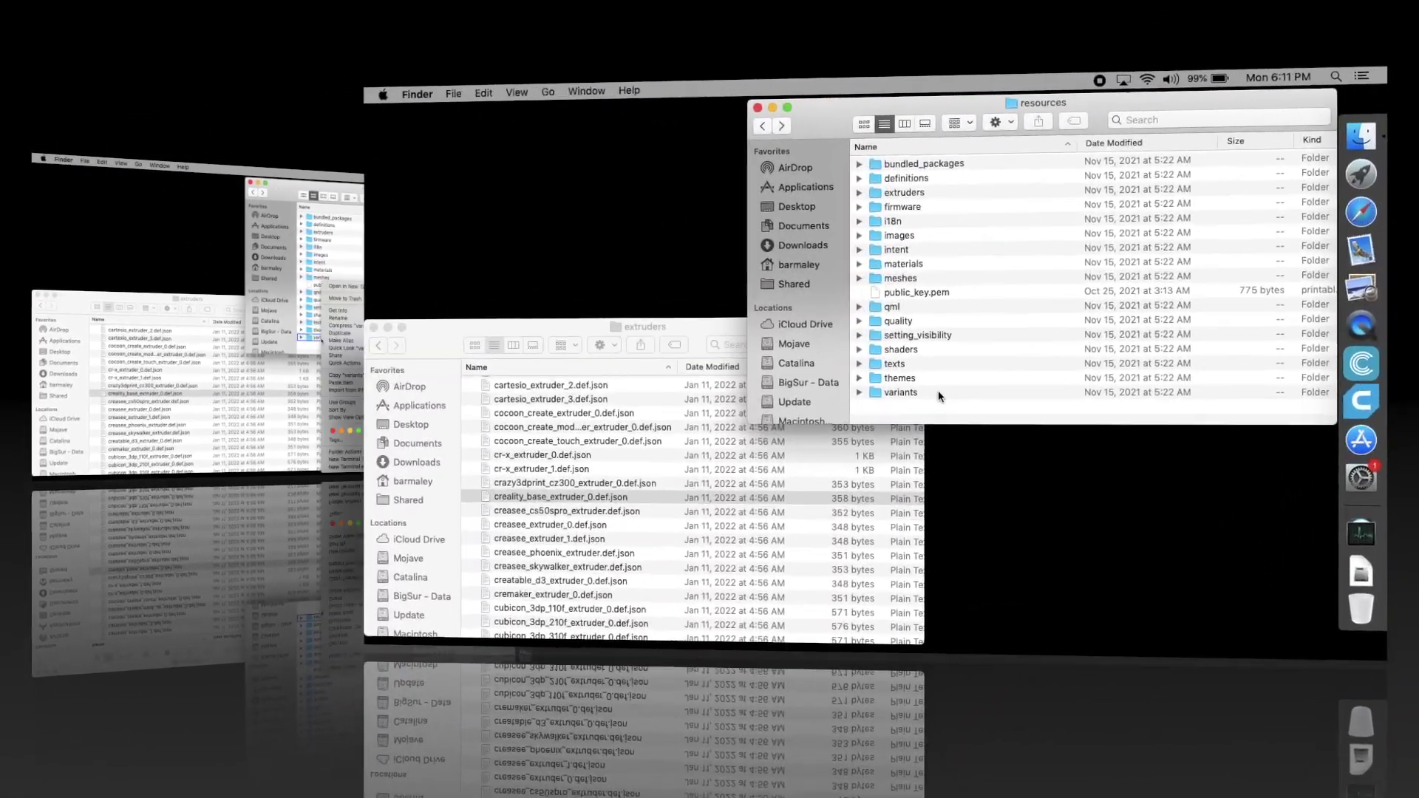
Open the variants folder in both Creality Slicer's and Cura's Finder windows.
left_click(1066, 350)
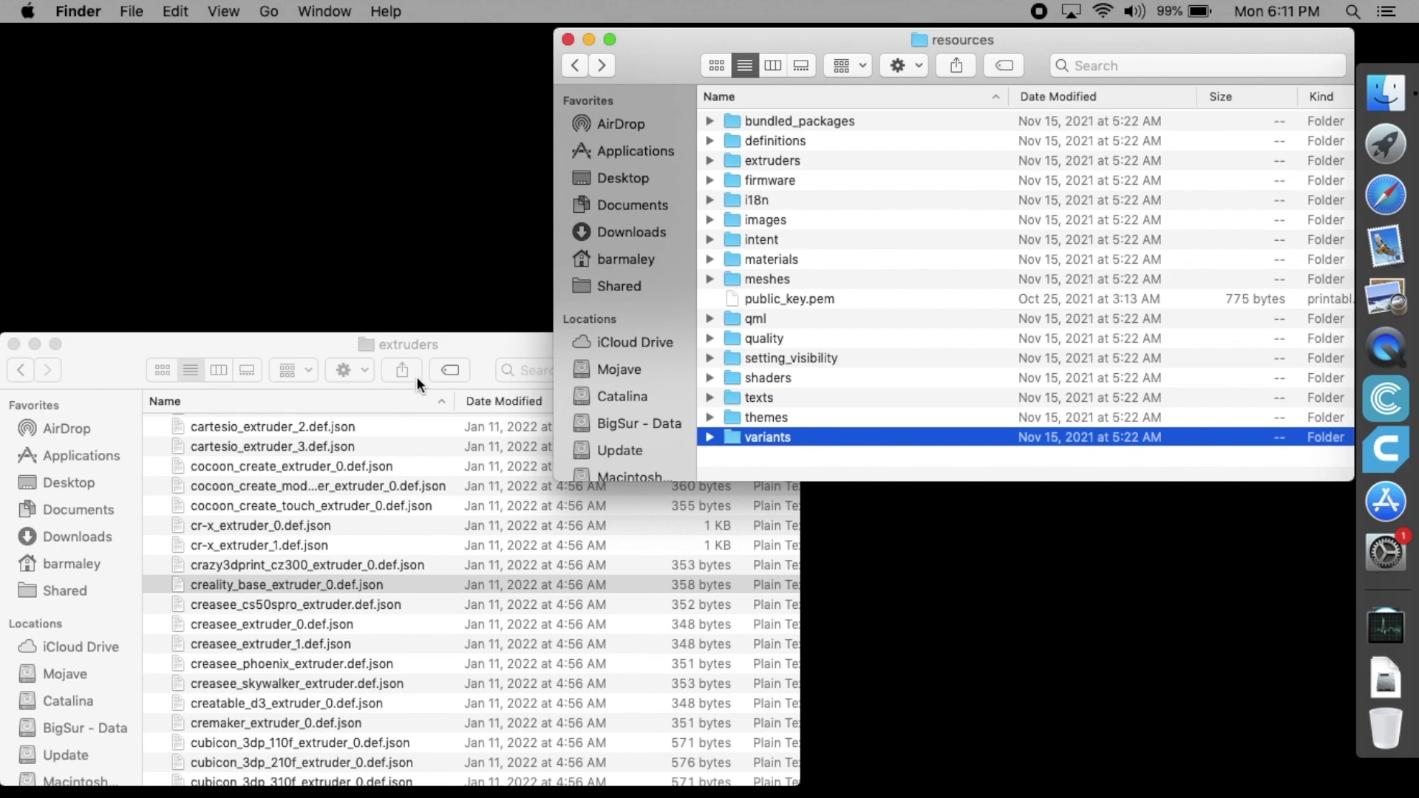
left_click(124, 346)
left_click(21, 369)
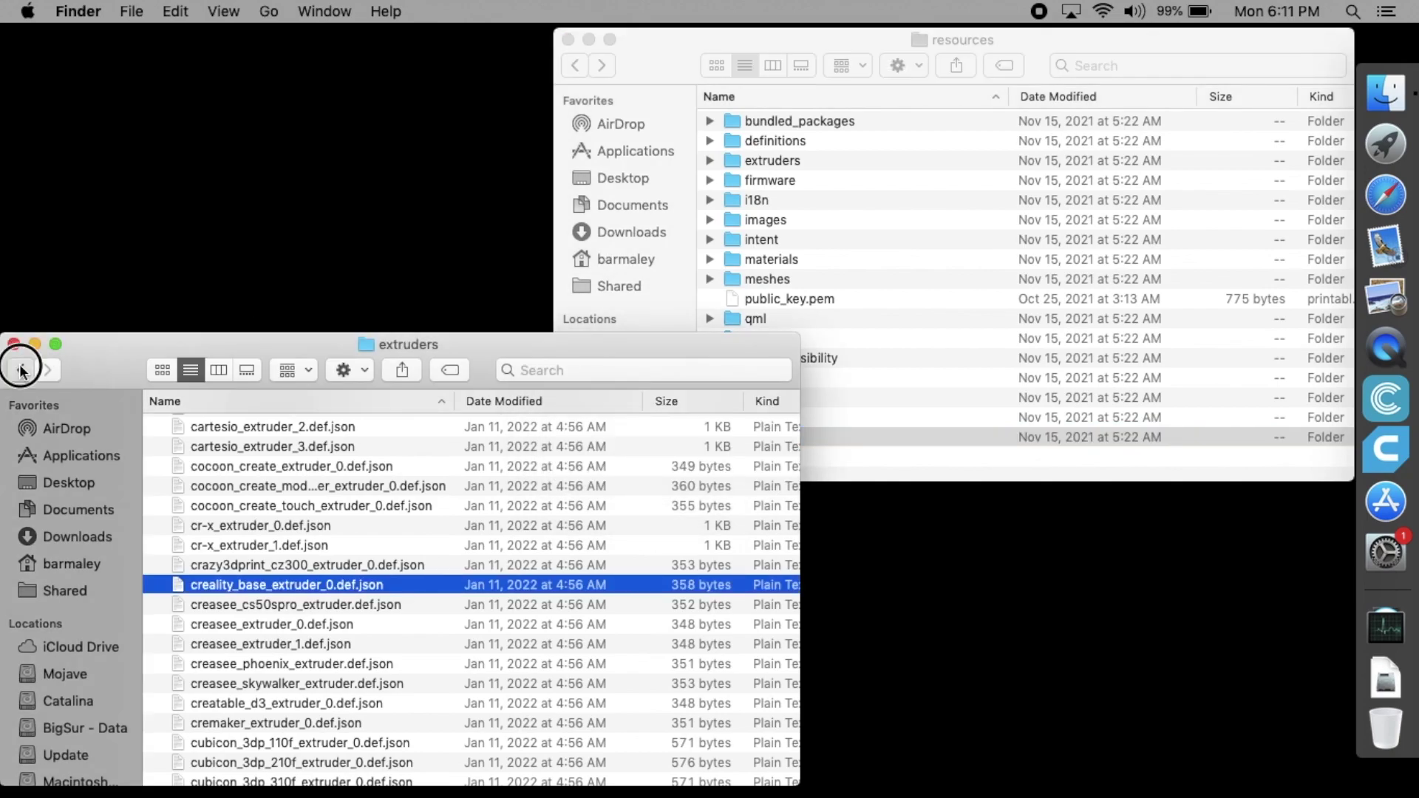
scroll(213, 658, "down", 1)
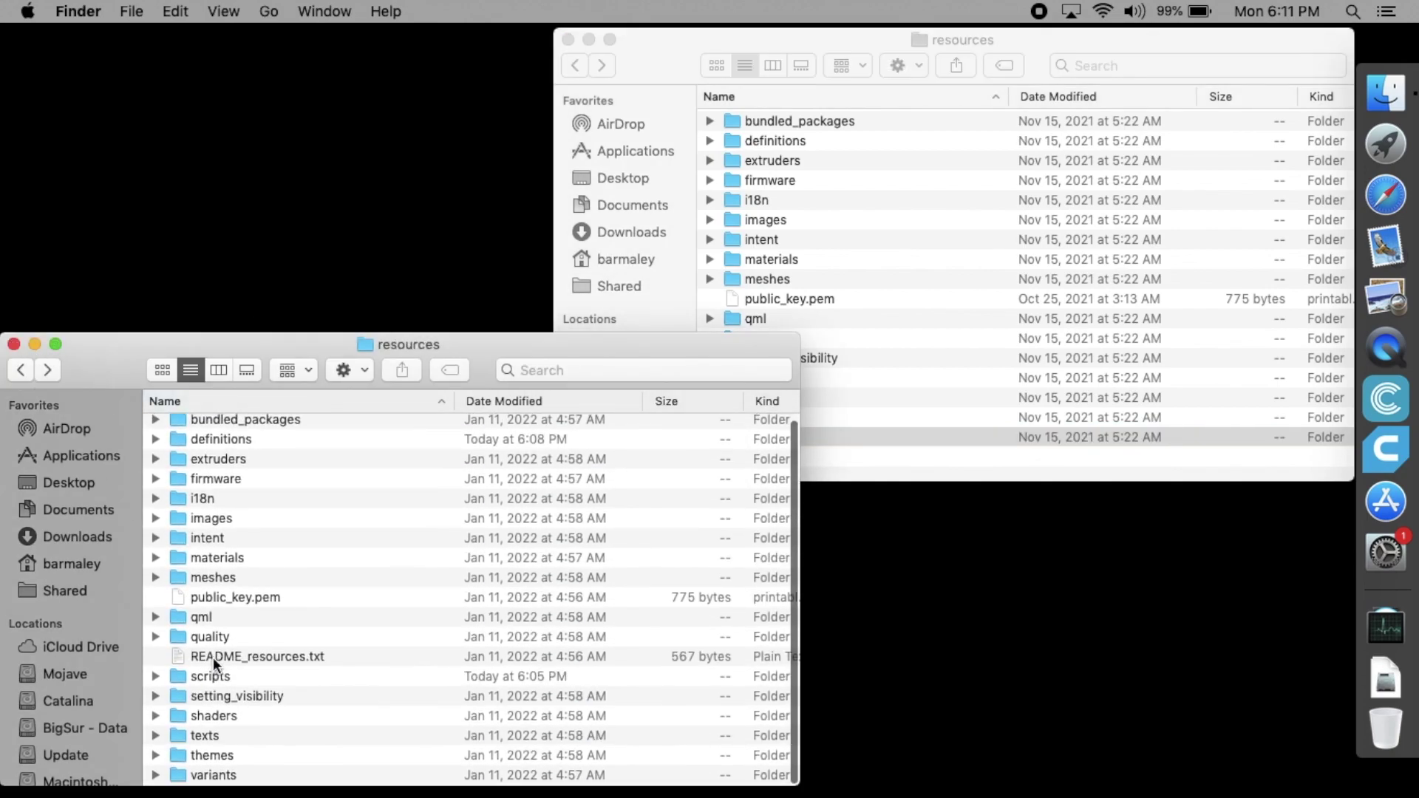
double_click(205, 775)
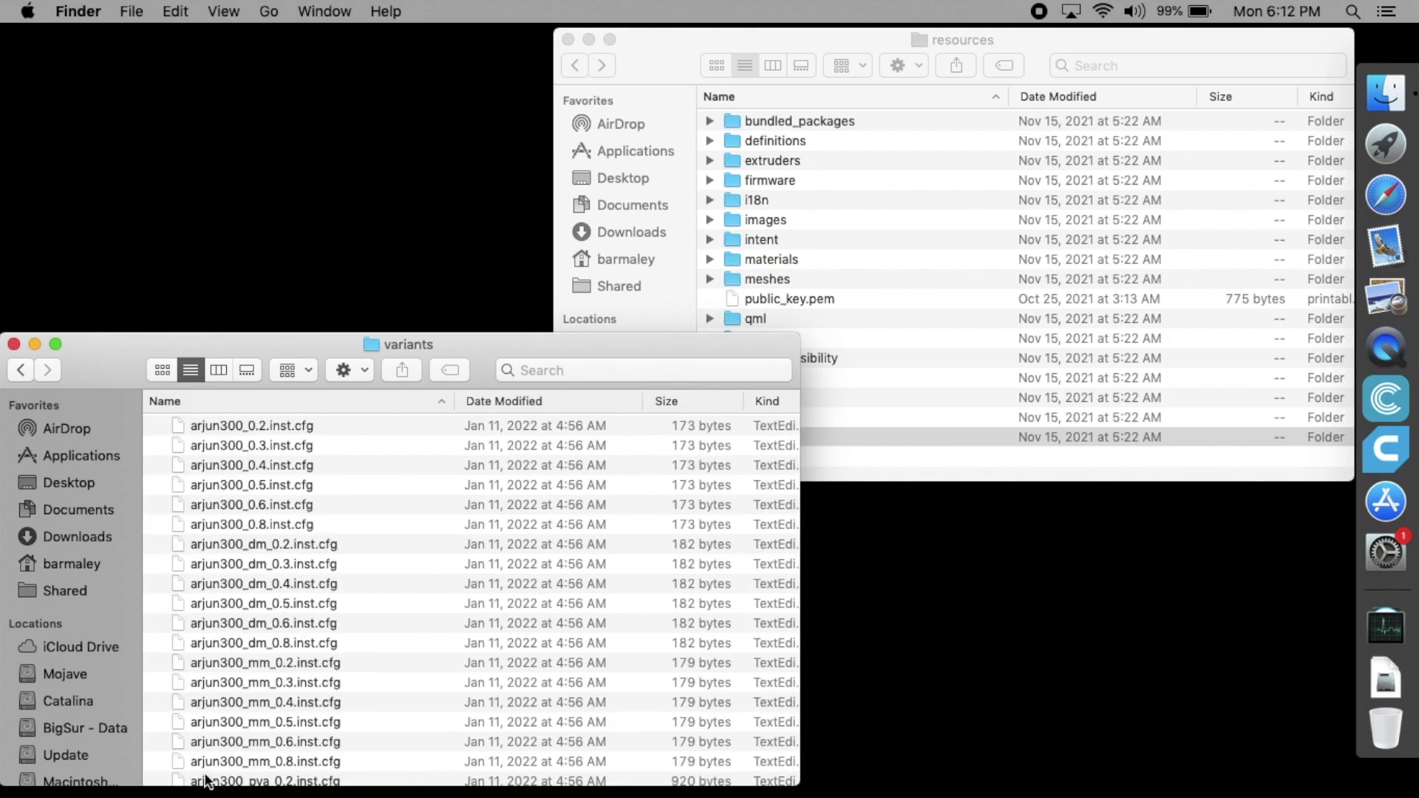
left_click(668, 63)
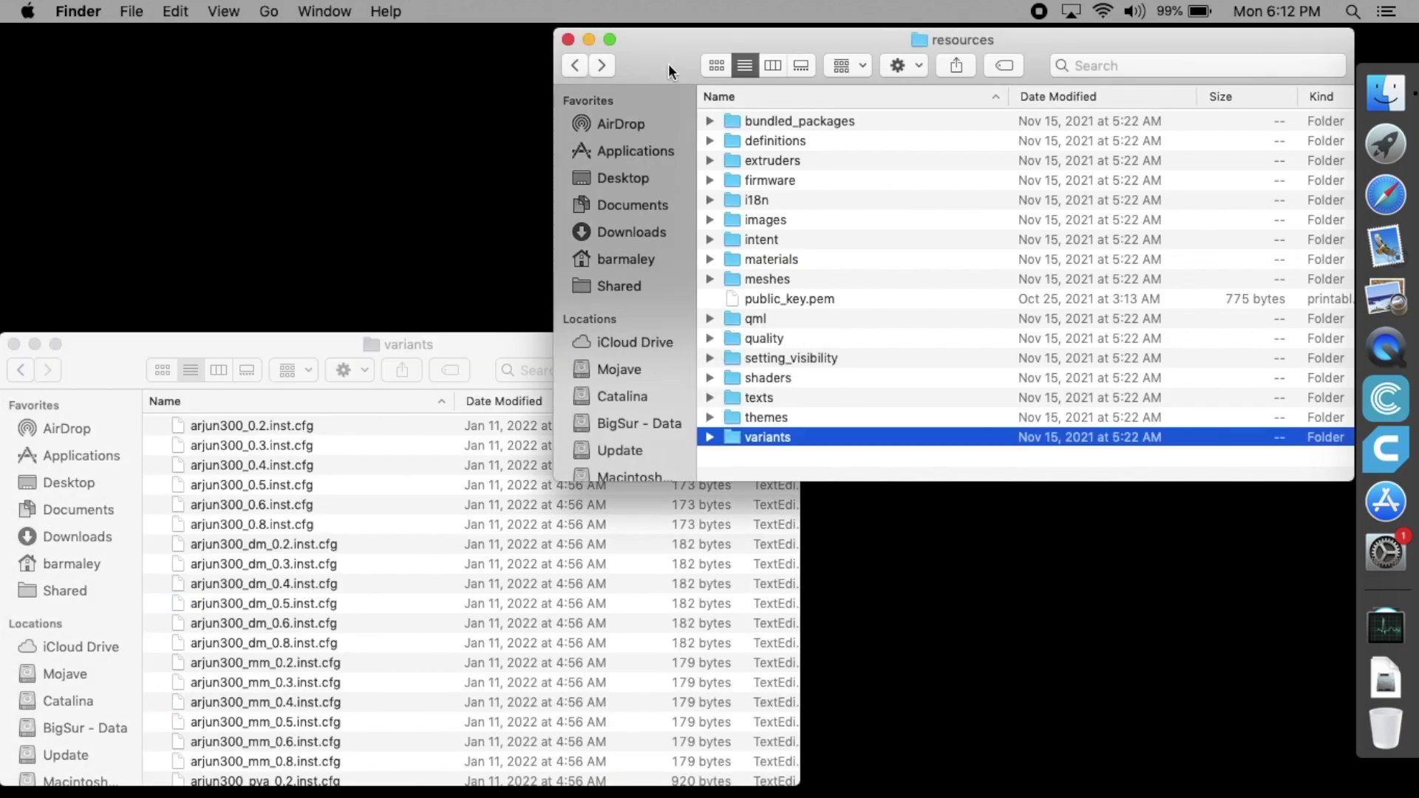
double_click(768, 438)
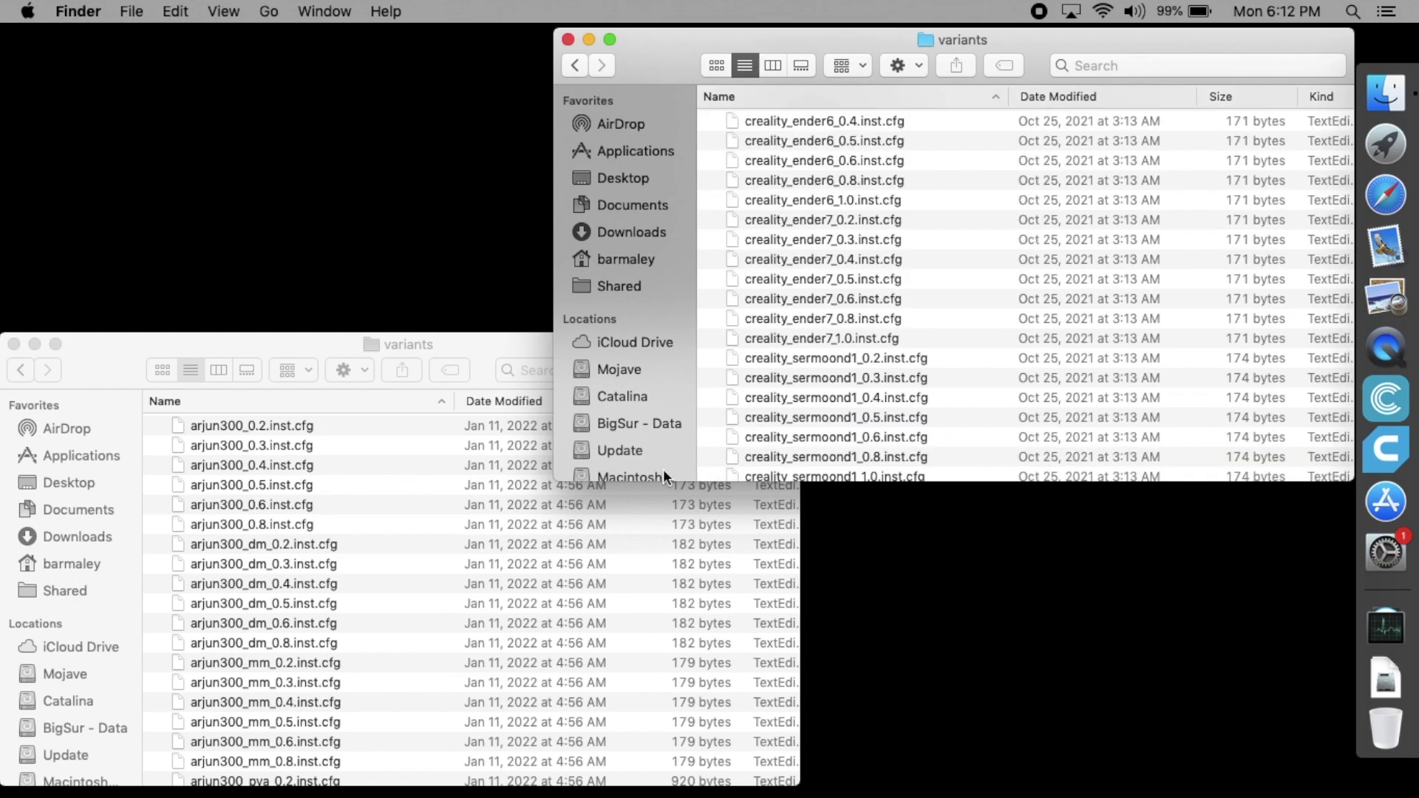
Select the seven creality_ender7 variant files, 0.2 through 1.0.inst.cfg, in Creality Slicer's variants.
left_click(811, 219)
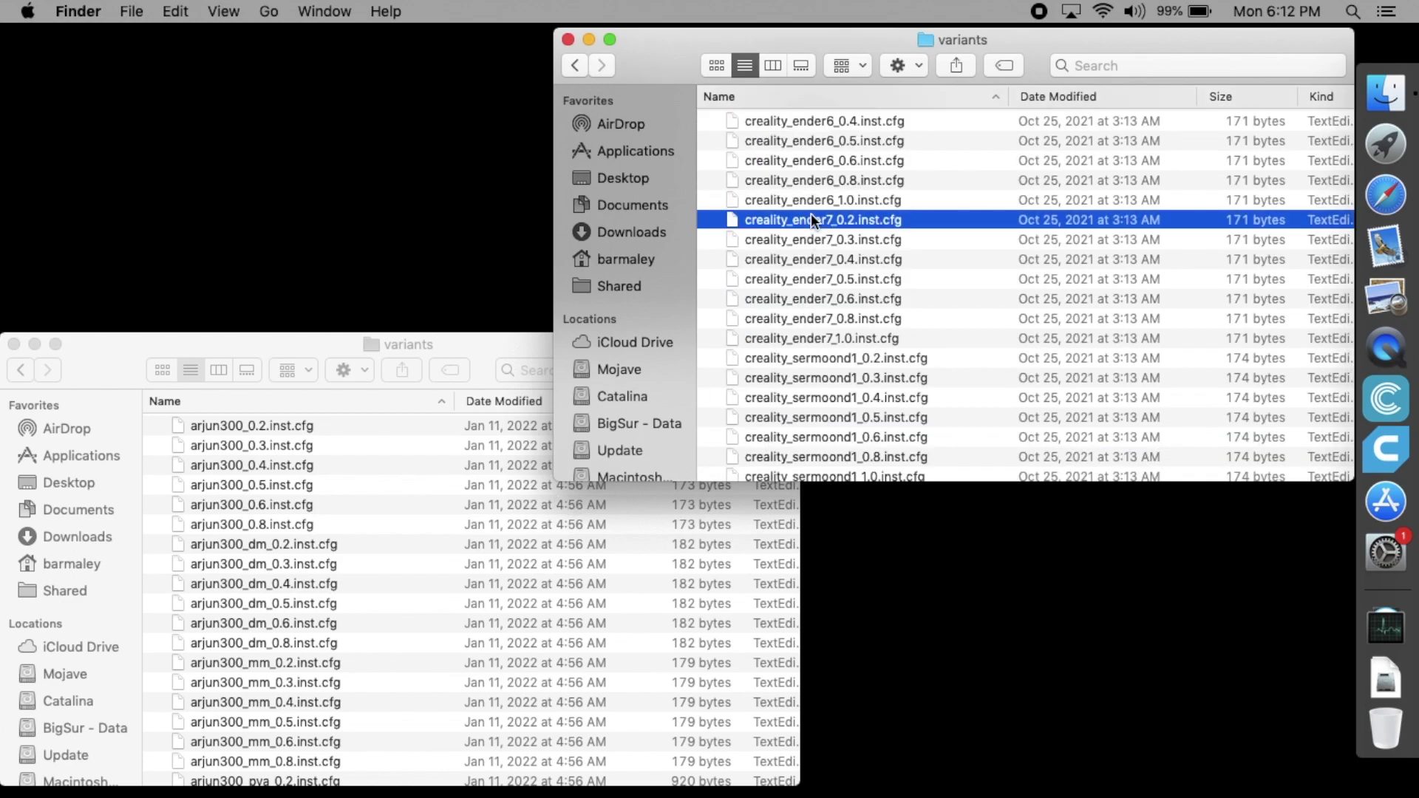
left_click(810, 338, "shift")
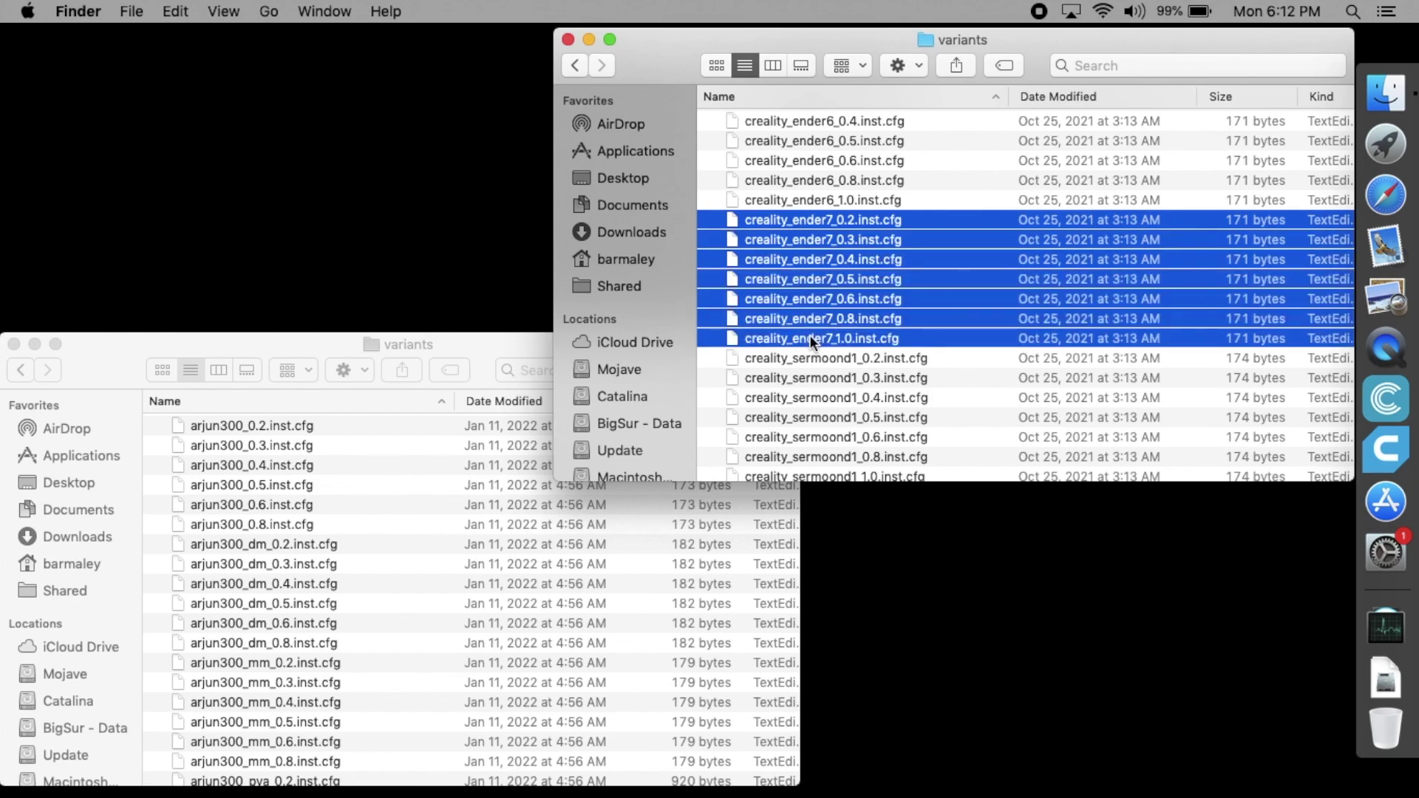
left_click(115, 361)
scroll(290, 610, "down", 10)
scroll(289, 613, "down", 4)
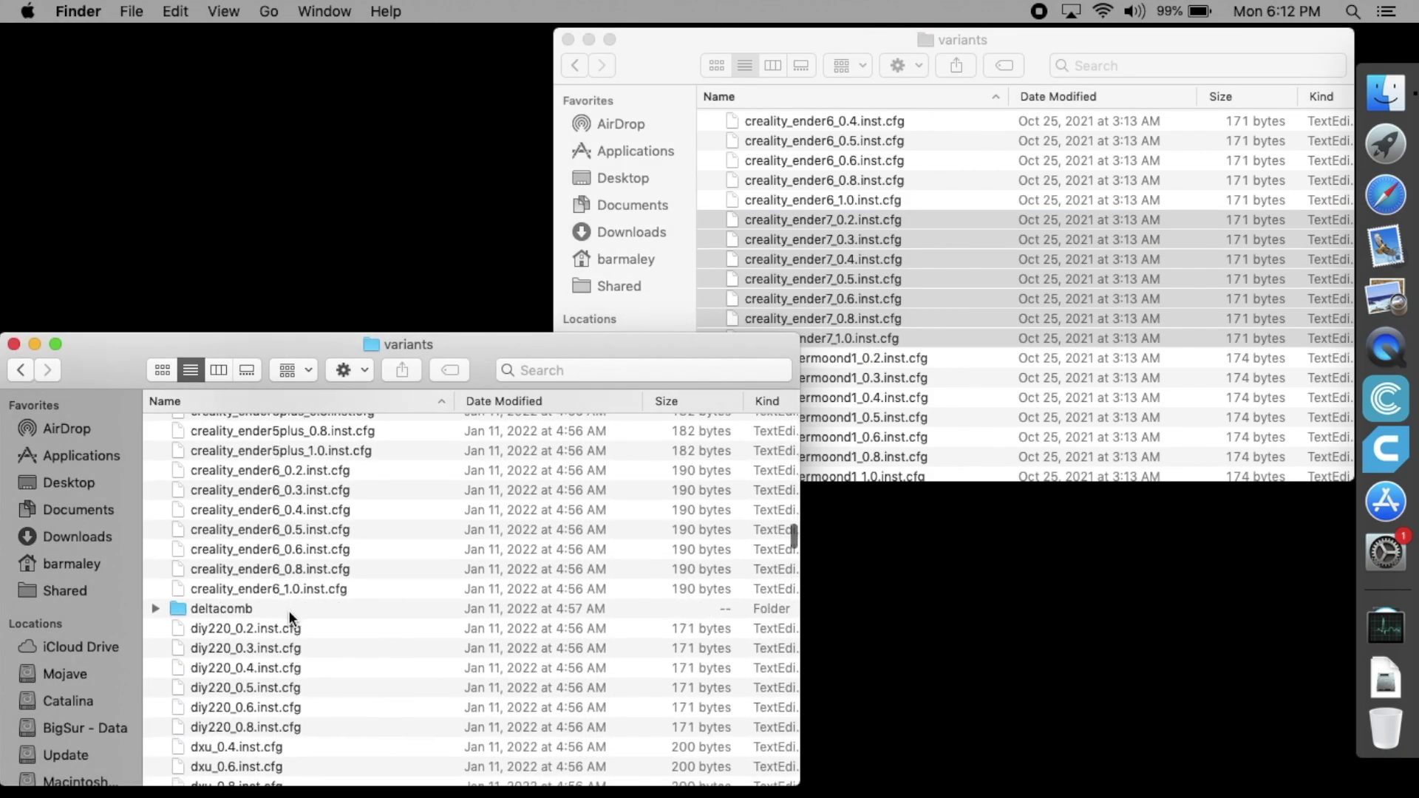
scroll(290, 611, "up", 1)
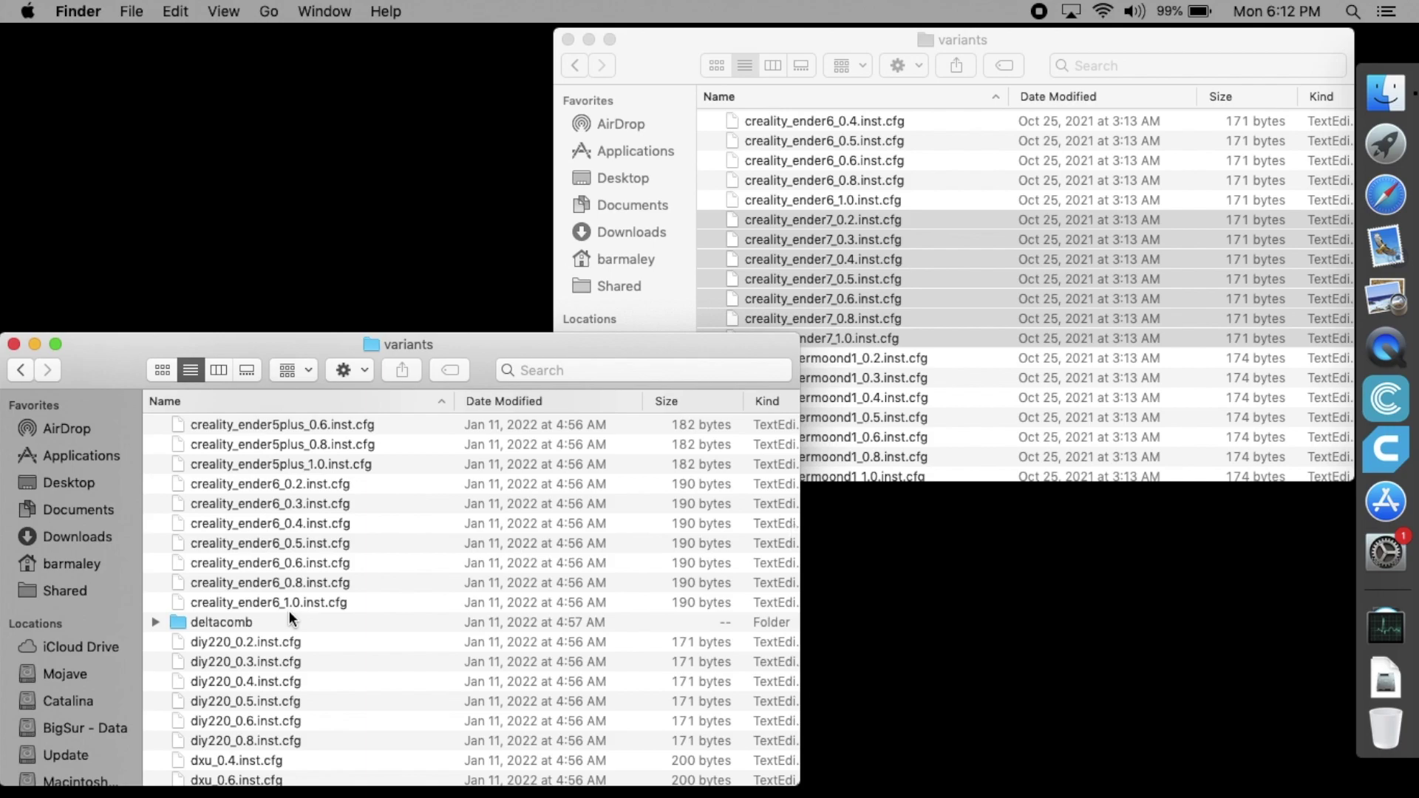
Copy the seven ender7 variant files into Cura's variants folder.
left_click(650, 43)
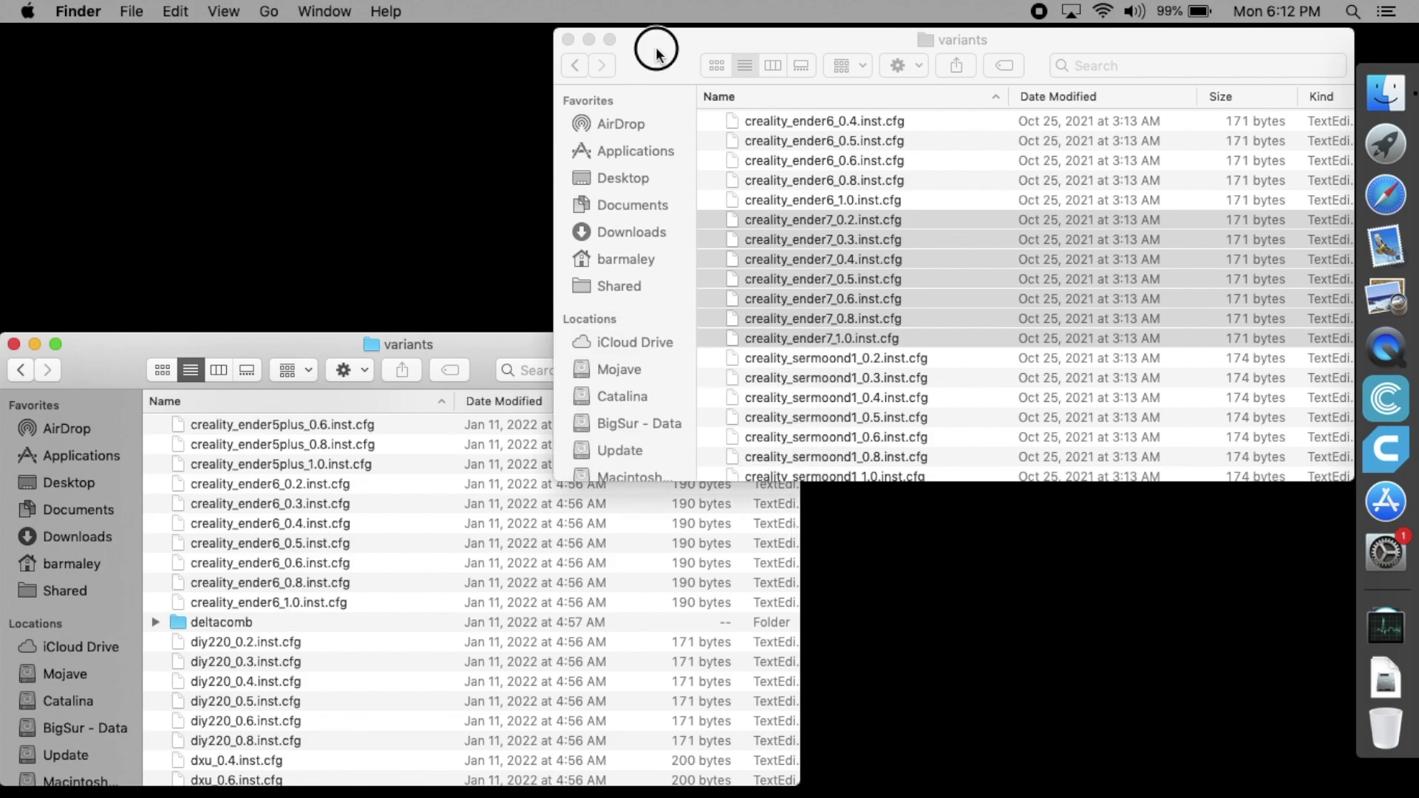
left_click(176, 12)
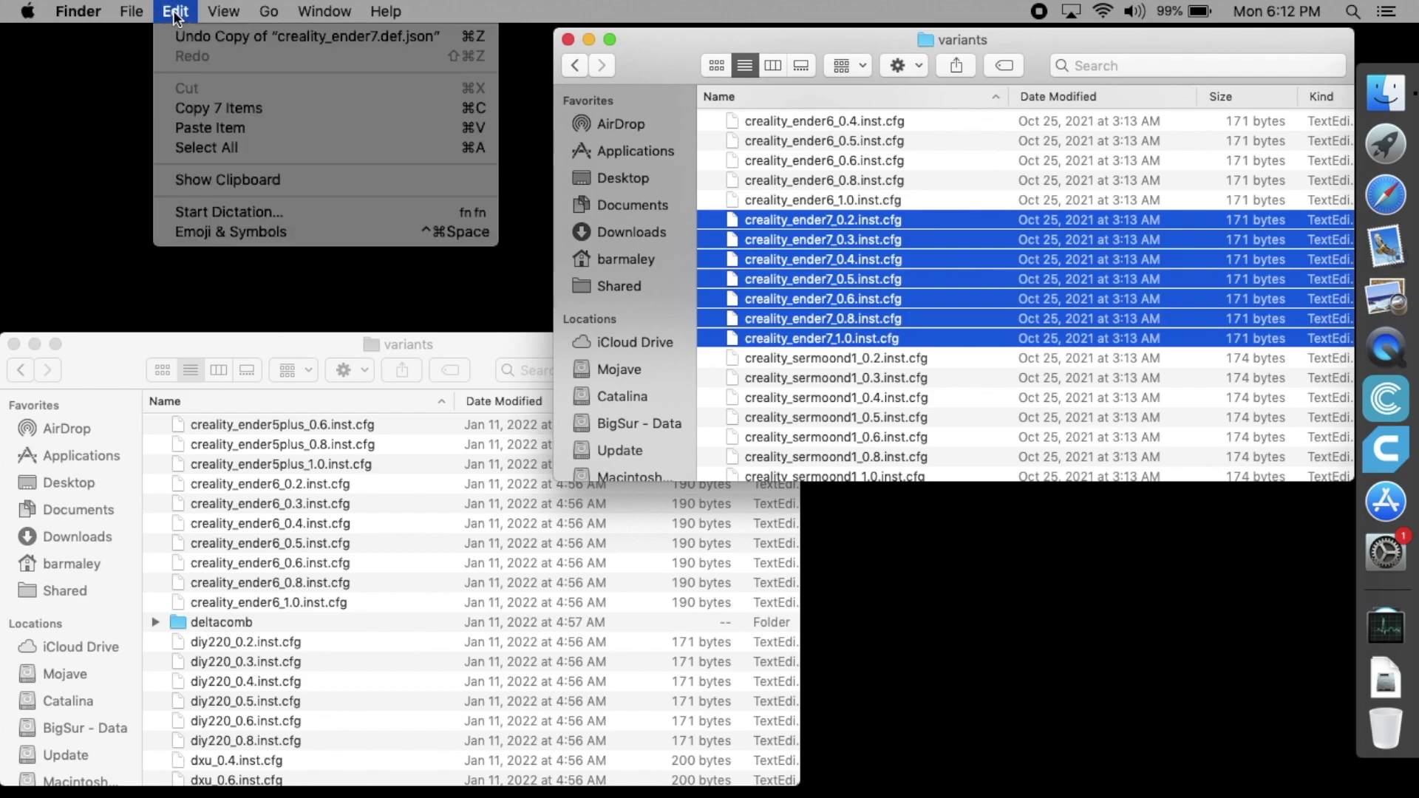
left_click(197, 108)
left_click(108, 359)
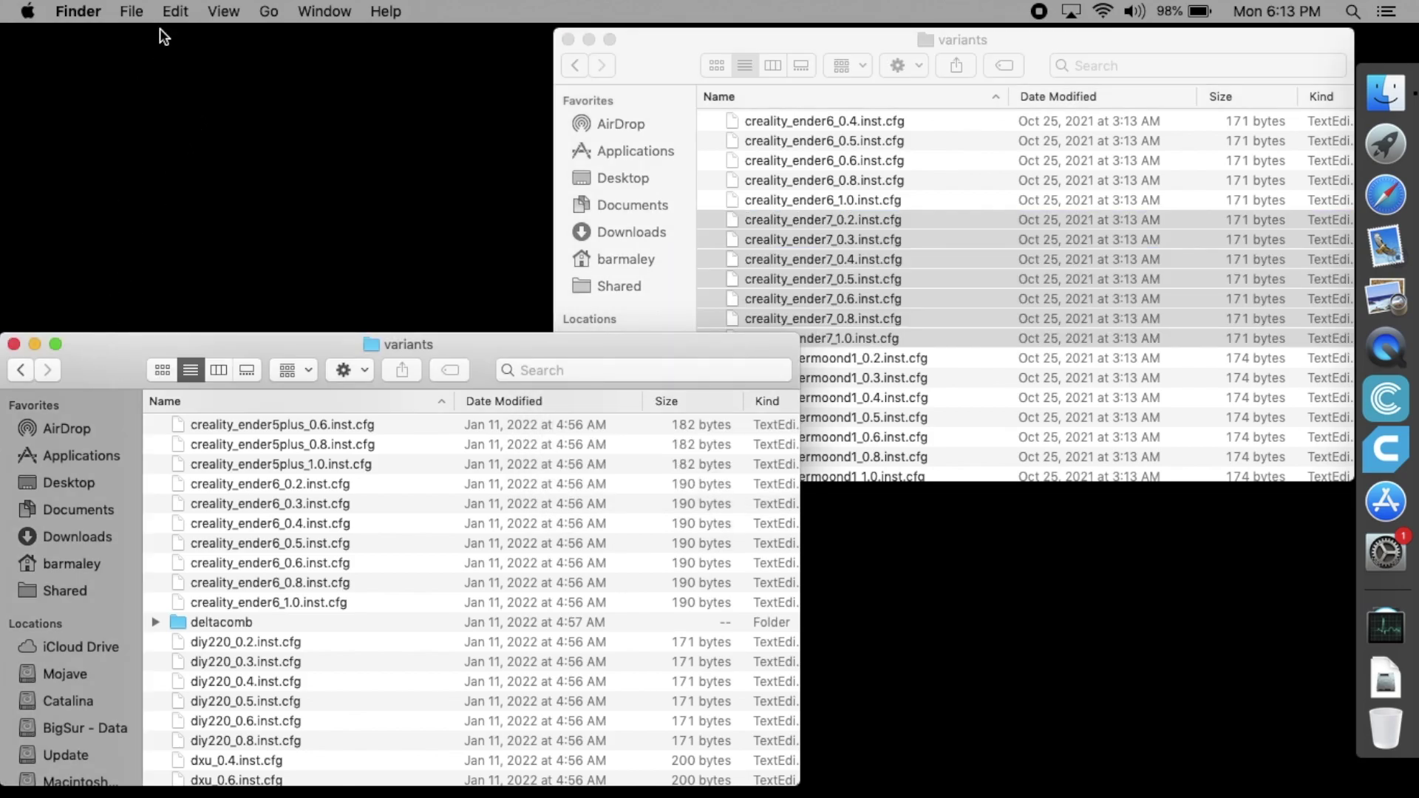
left_click(175, 12)
left_click(199, 126)
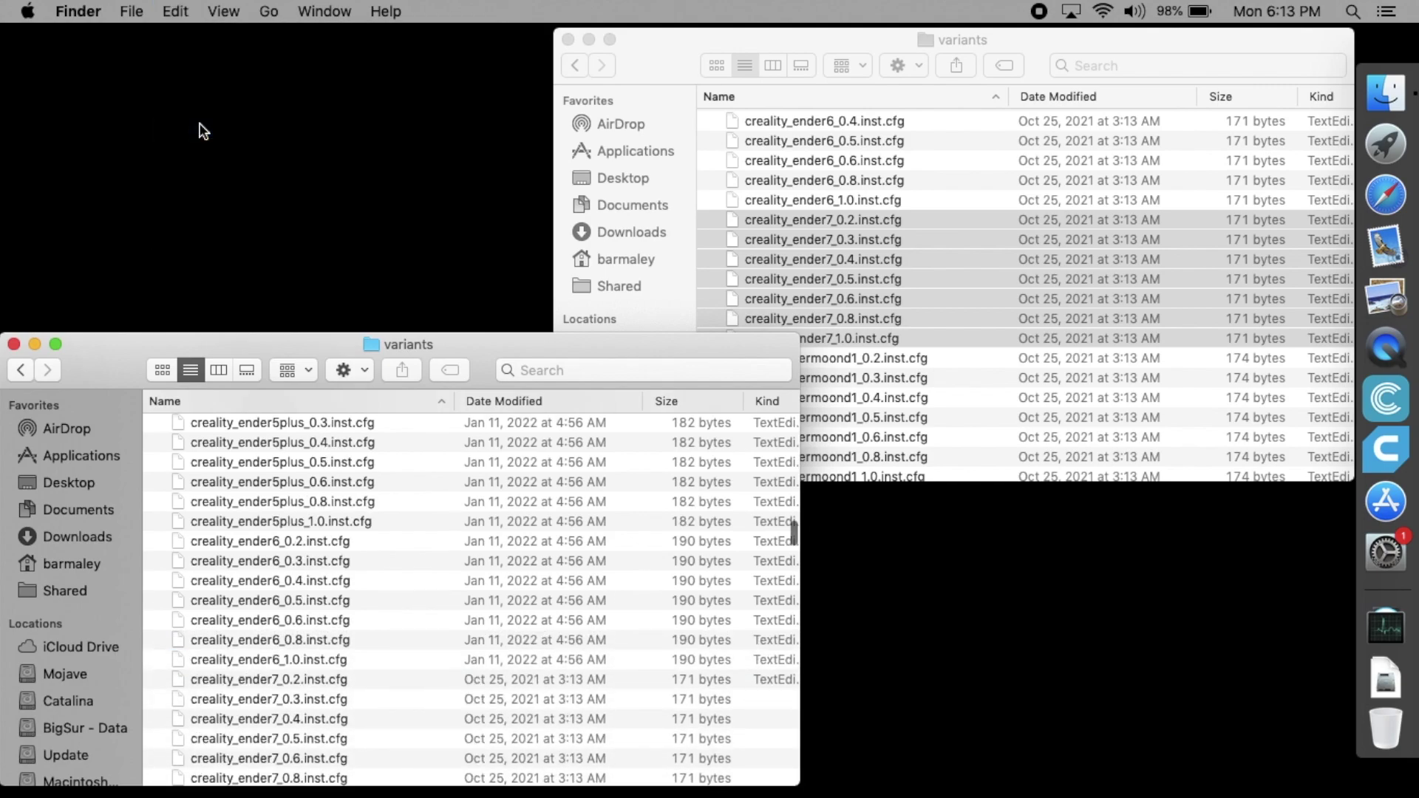
scroll(278, 578, "down", 3)
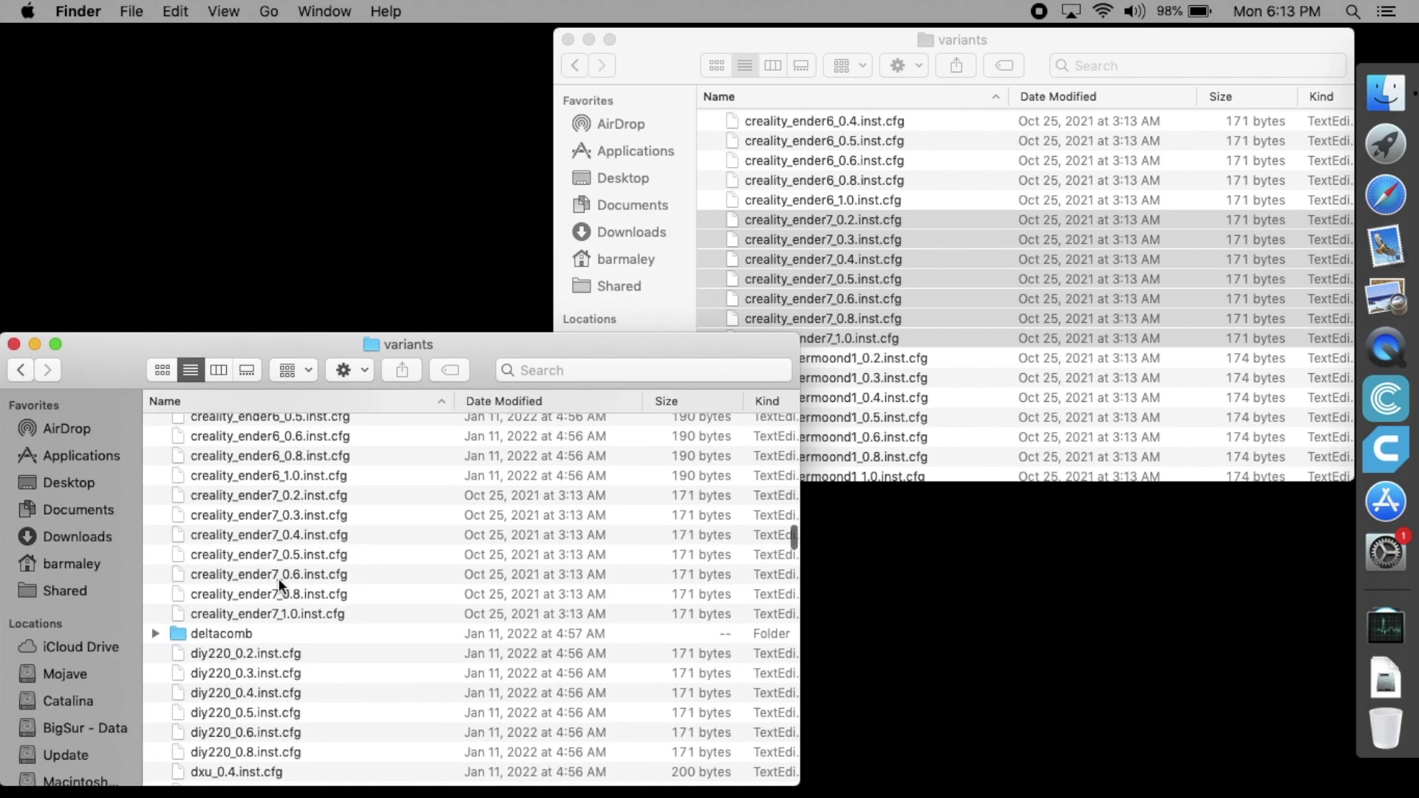
left_click(241, 495)
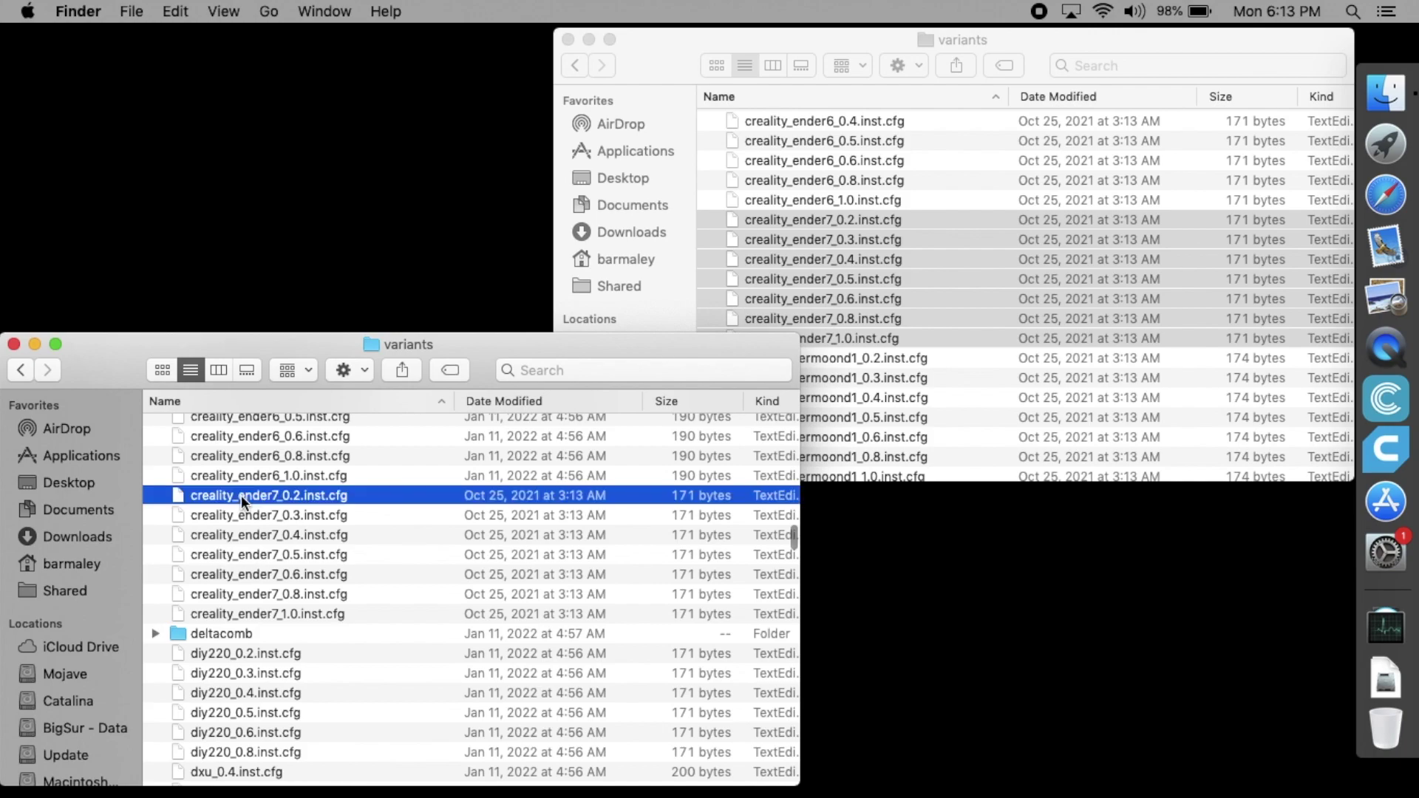
left_click(236, 614, "shift")
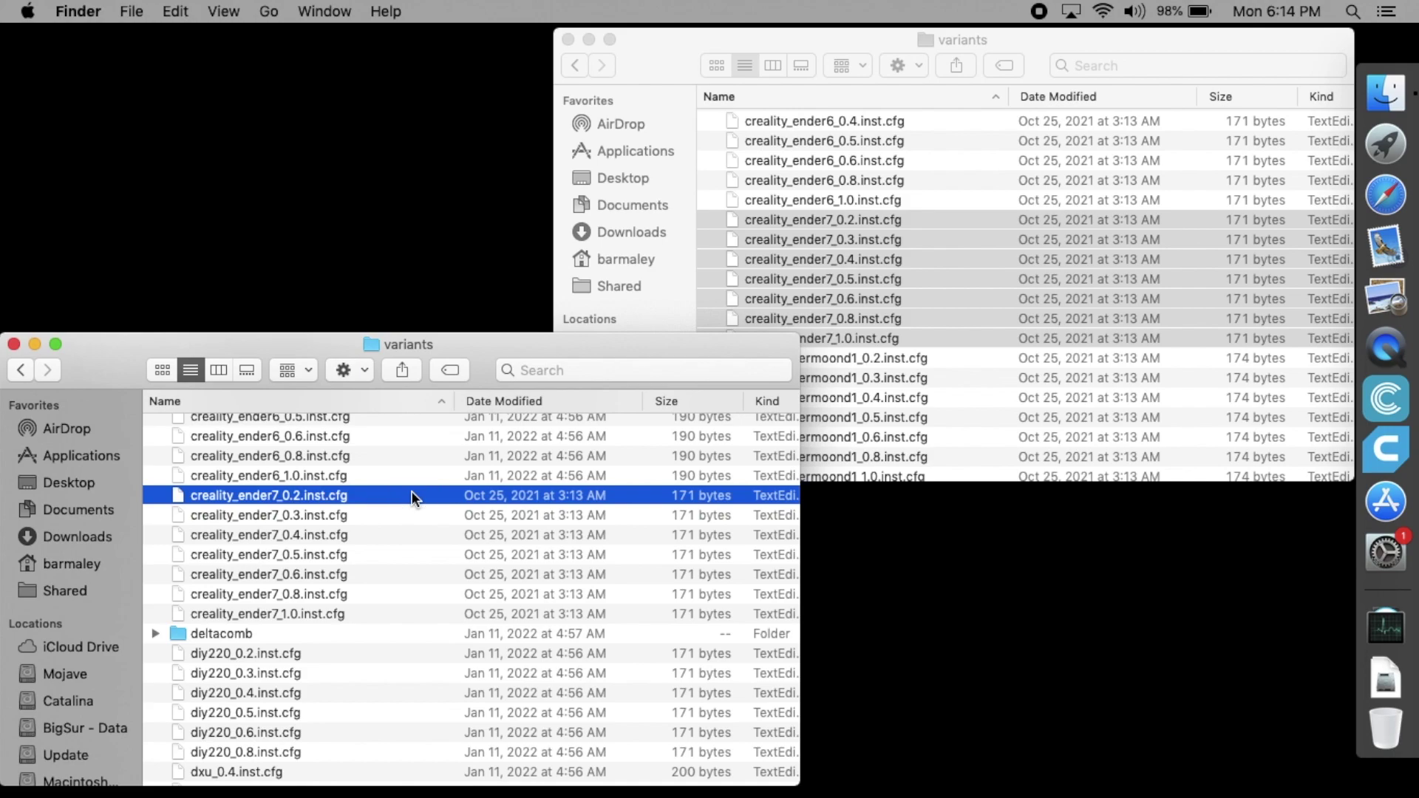
Rename the 0.2 variant to '0.2mm Nozzle', change setting_version 16 to 19, and save.
double_click(412, 495)
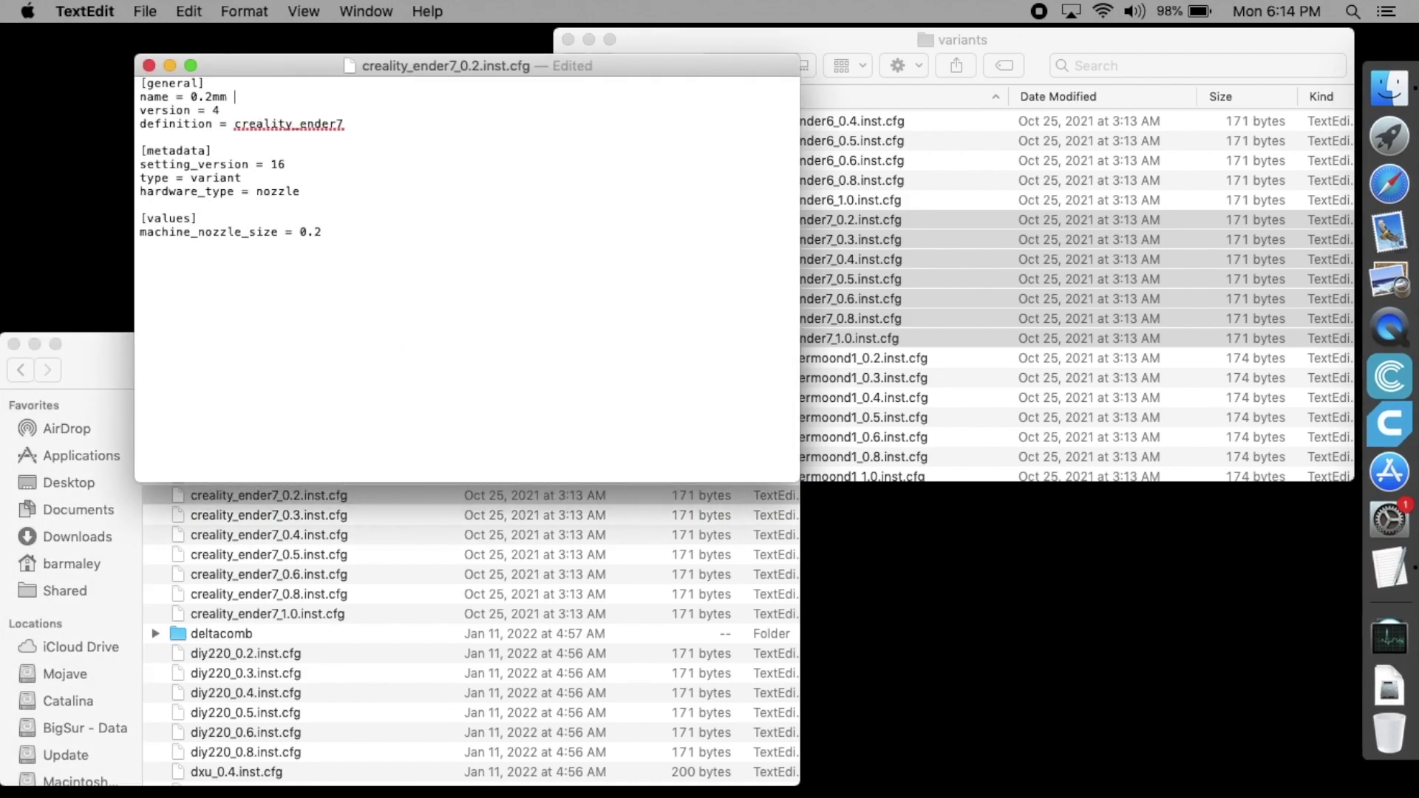
type("Nozzle")
left_click(295, 165)
key("BackSpace")
type("9")
left_click(143, 12)
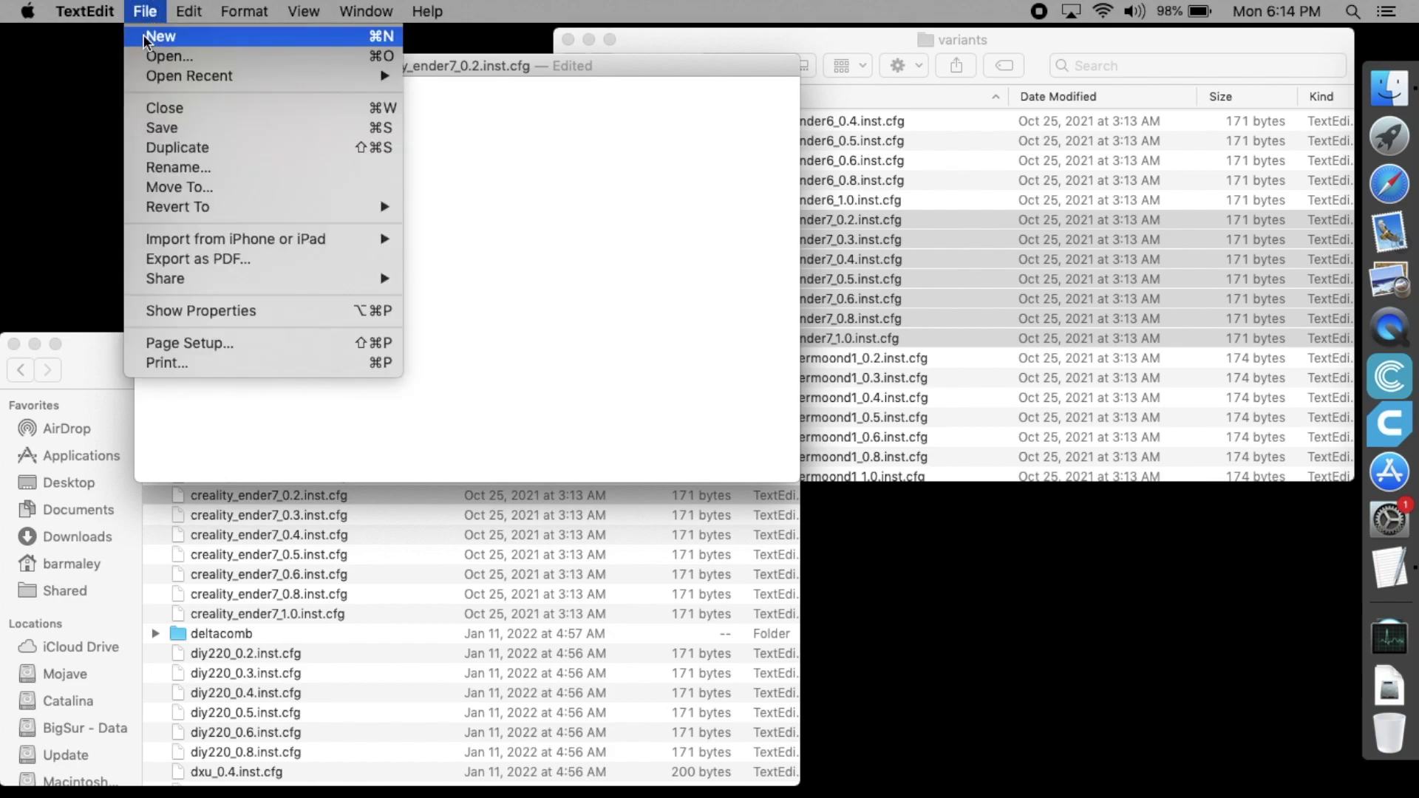
left_click(161, 127)
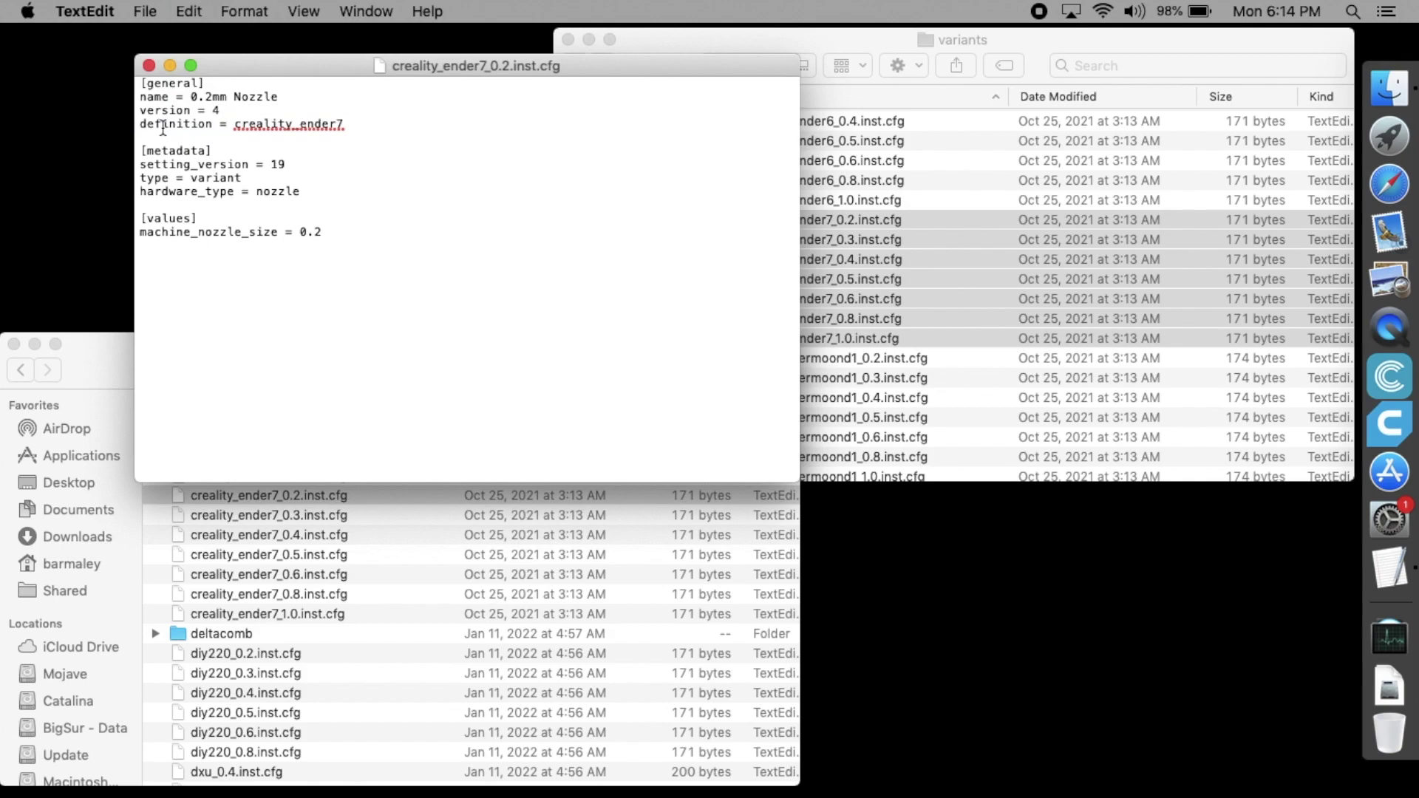
left_click(151, 66)
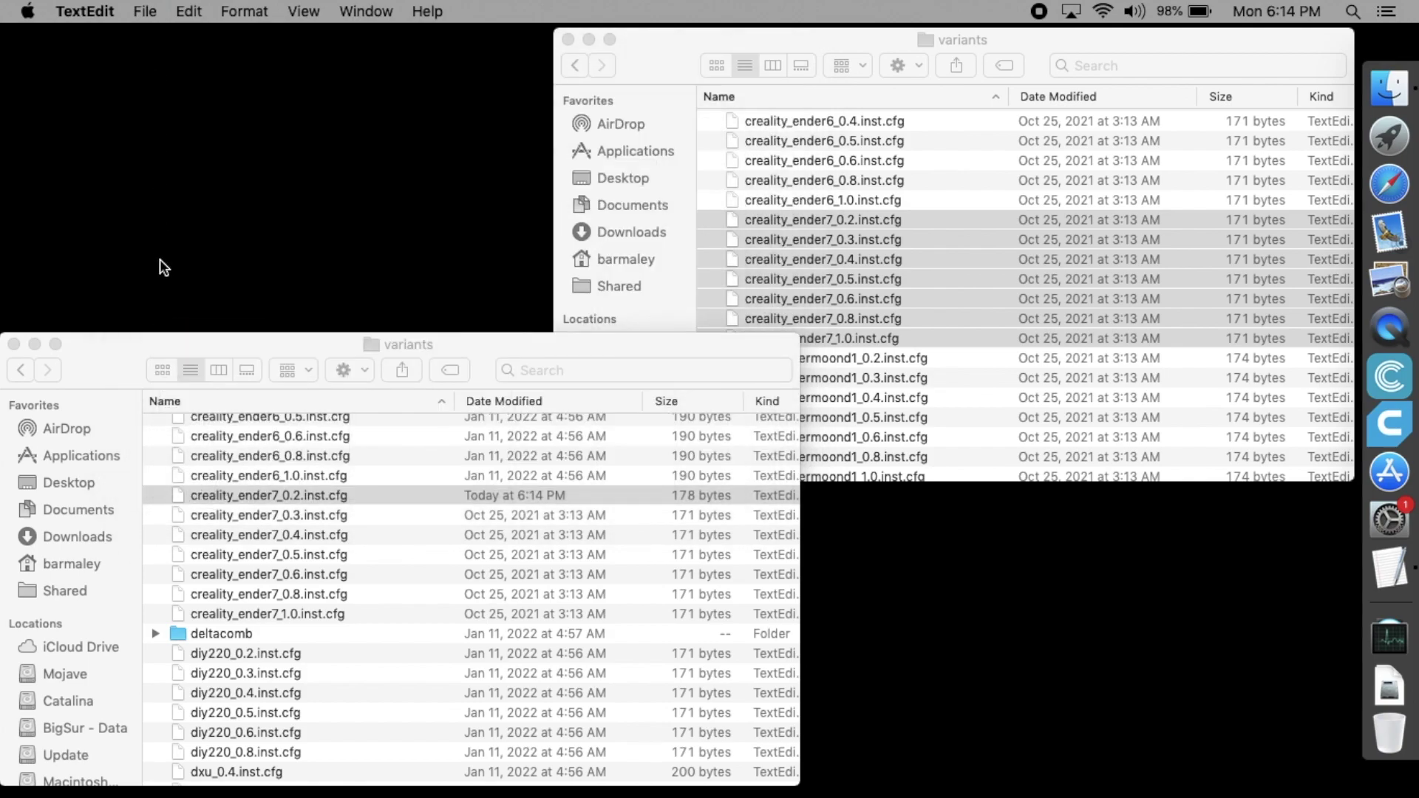
Append ' Nozzle' to the 0.3 and 0.4 variant names and save each file.
left_click(228, 516)
left_click(228, 515)
double_click(229, 515)
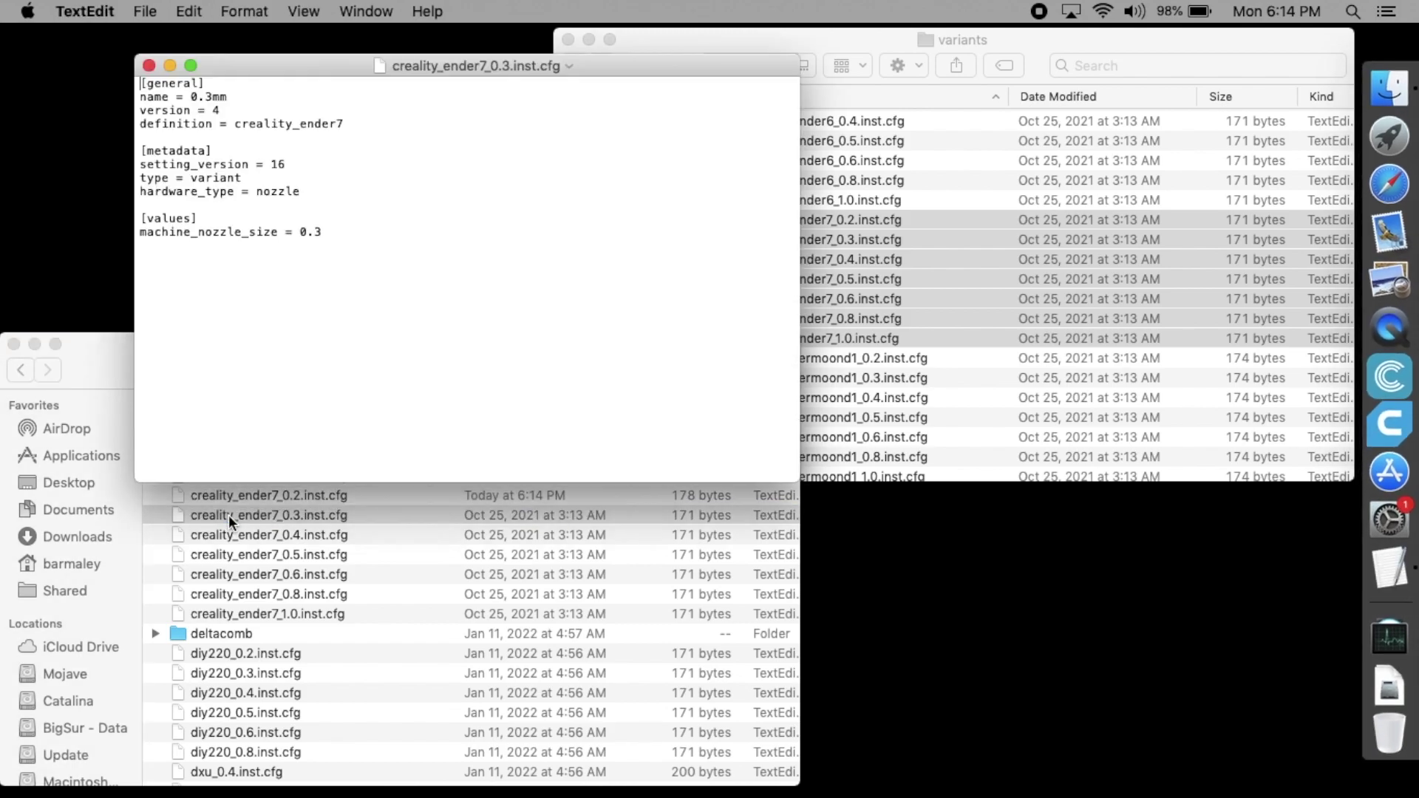
type("No")
key("super+s")
key("super+q")
double_click(263, 535)
left_click(249, 92)
type("N")
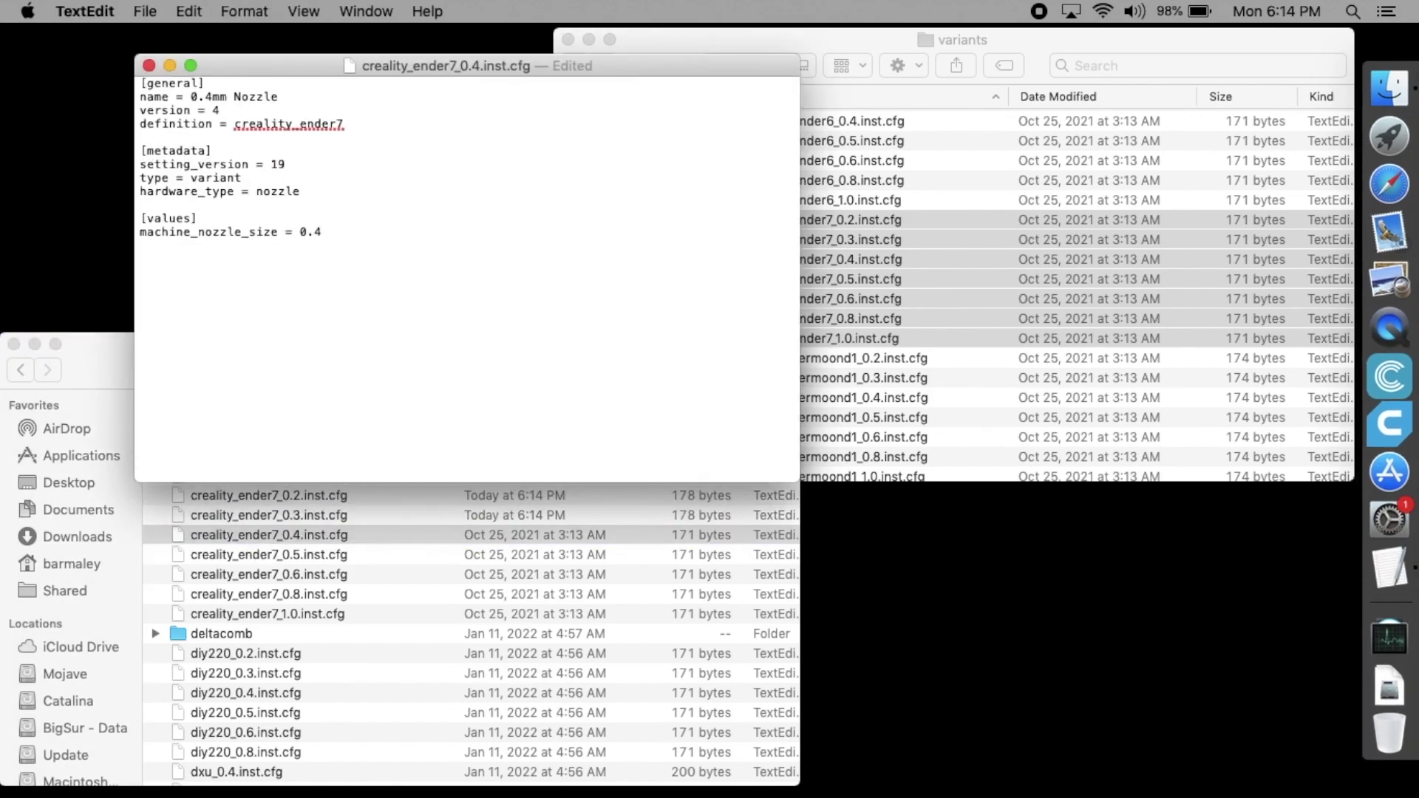
key("super+s")
key("super+q")
Edit the 0.5 and 0.6 variant names to end in ' Nozzle' and save.
double_click(257, 555)
left_click(258, 97)
type("N")
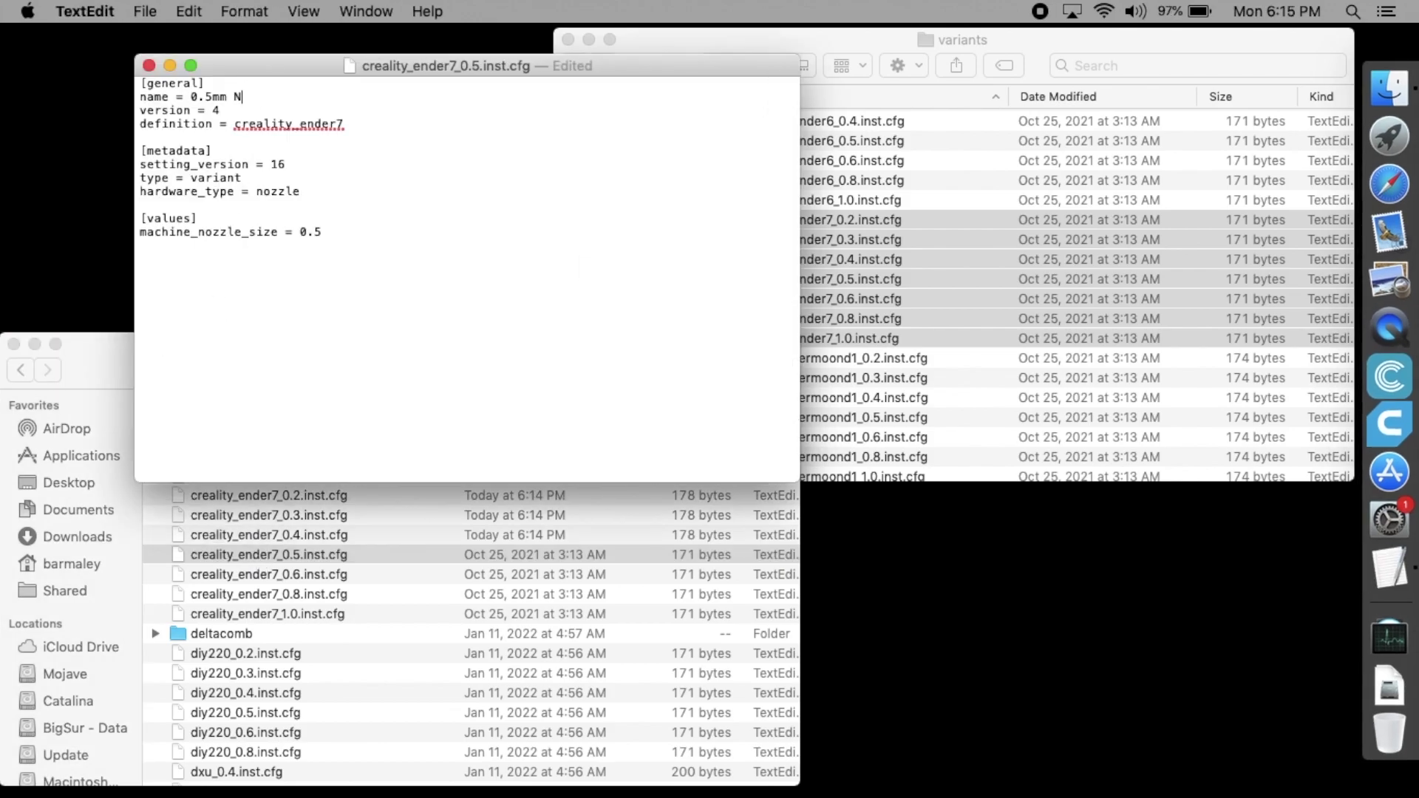
key("super+s")
key("super+q")
double_click(260, 574)
left_click(238, 97)
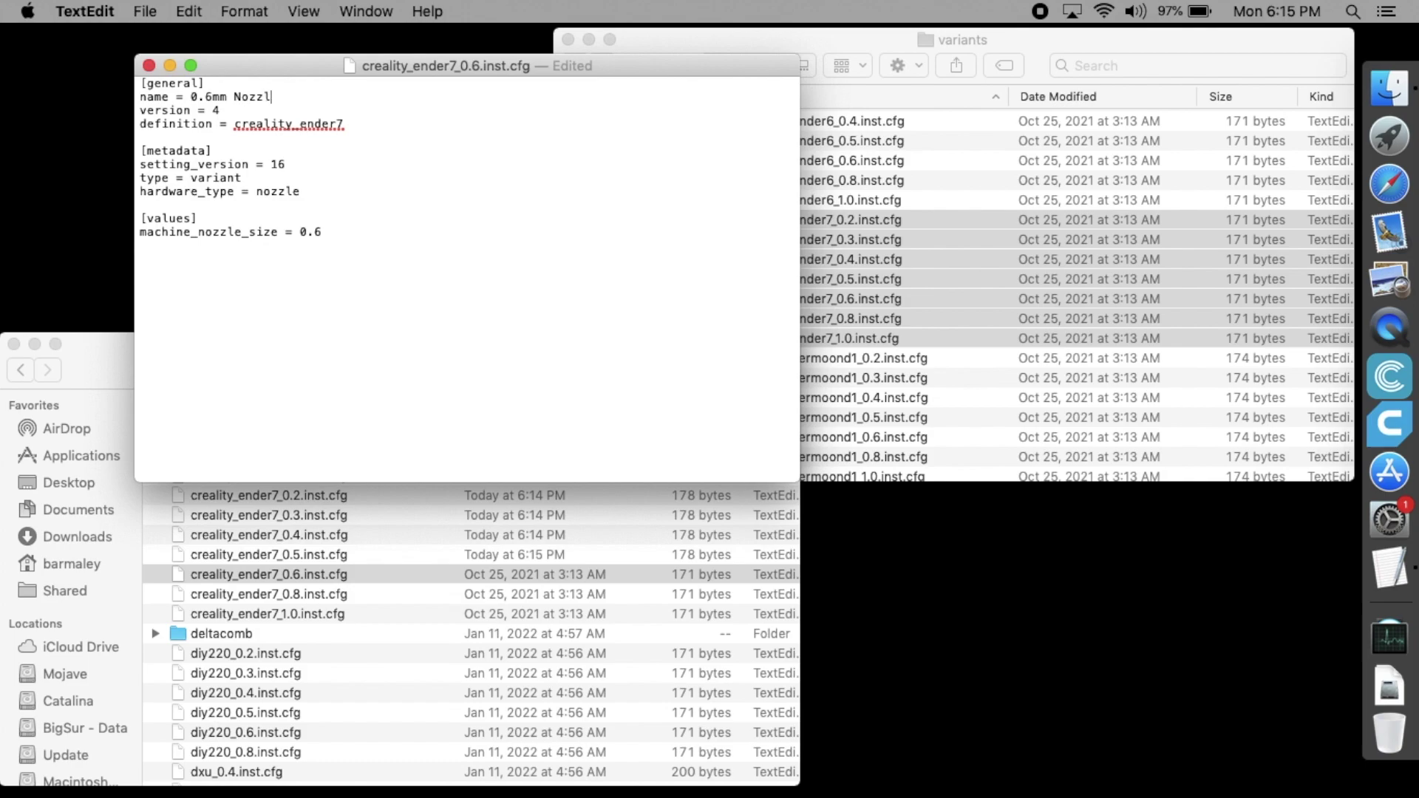
key("super+s")
key("super+q")
Rename the 0.8 variant to '0.8mm Nozzle', then edit the 1.0 variant's name line.
double_click(241, 596)
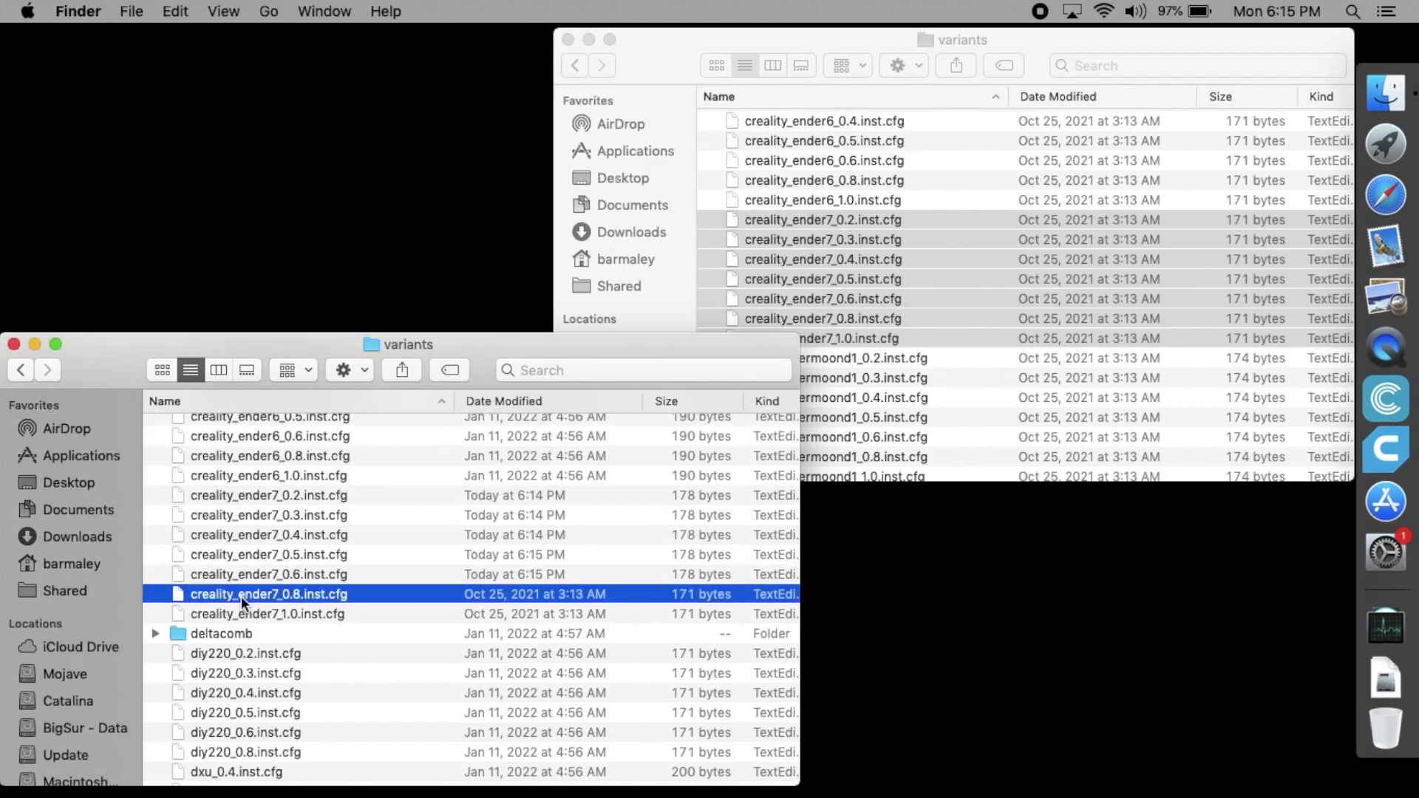
left_click(264, 97)
type("Nozzle")
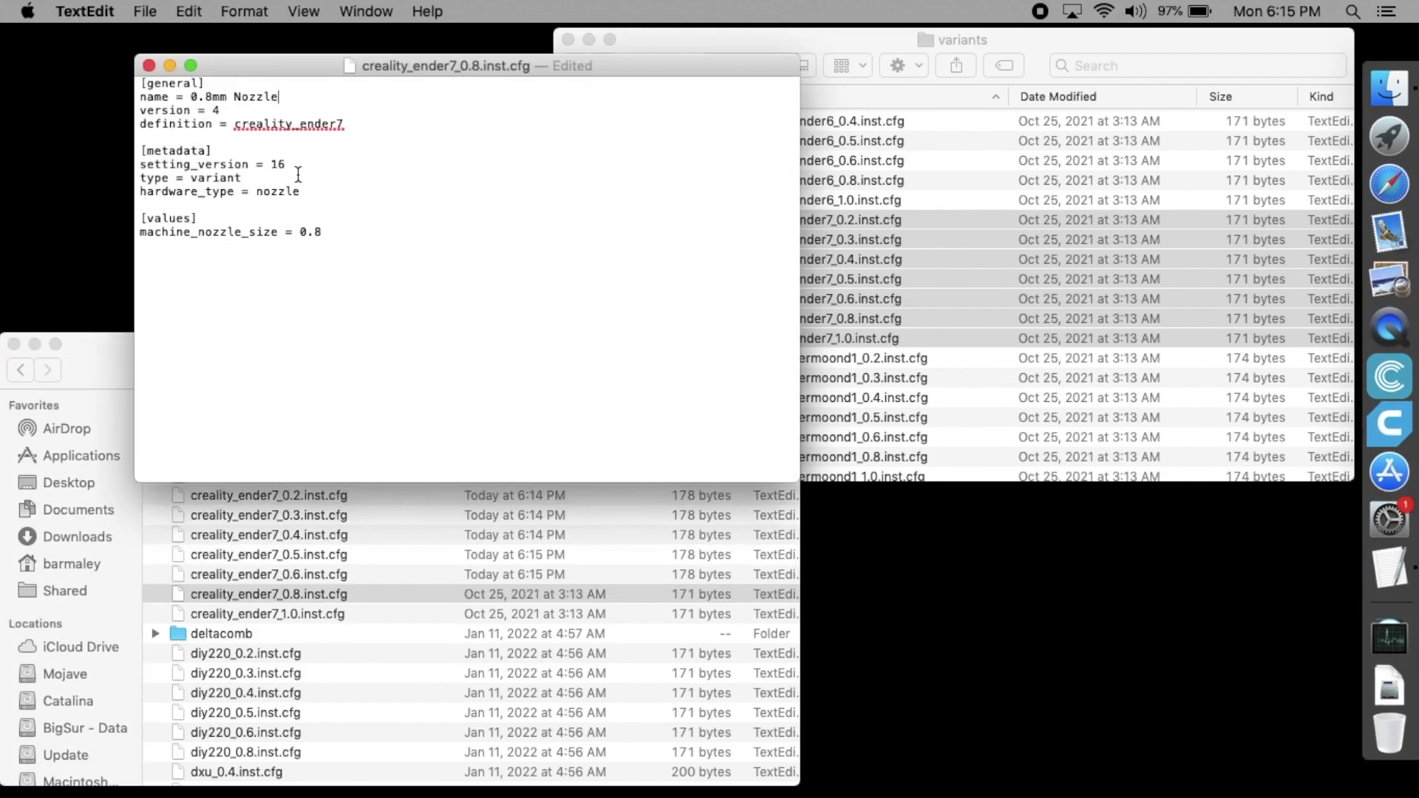
key("super+s")
key("super+q")
double_click(253, 613)
left_click(252, 97)
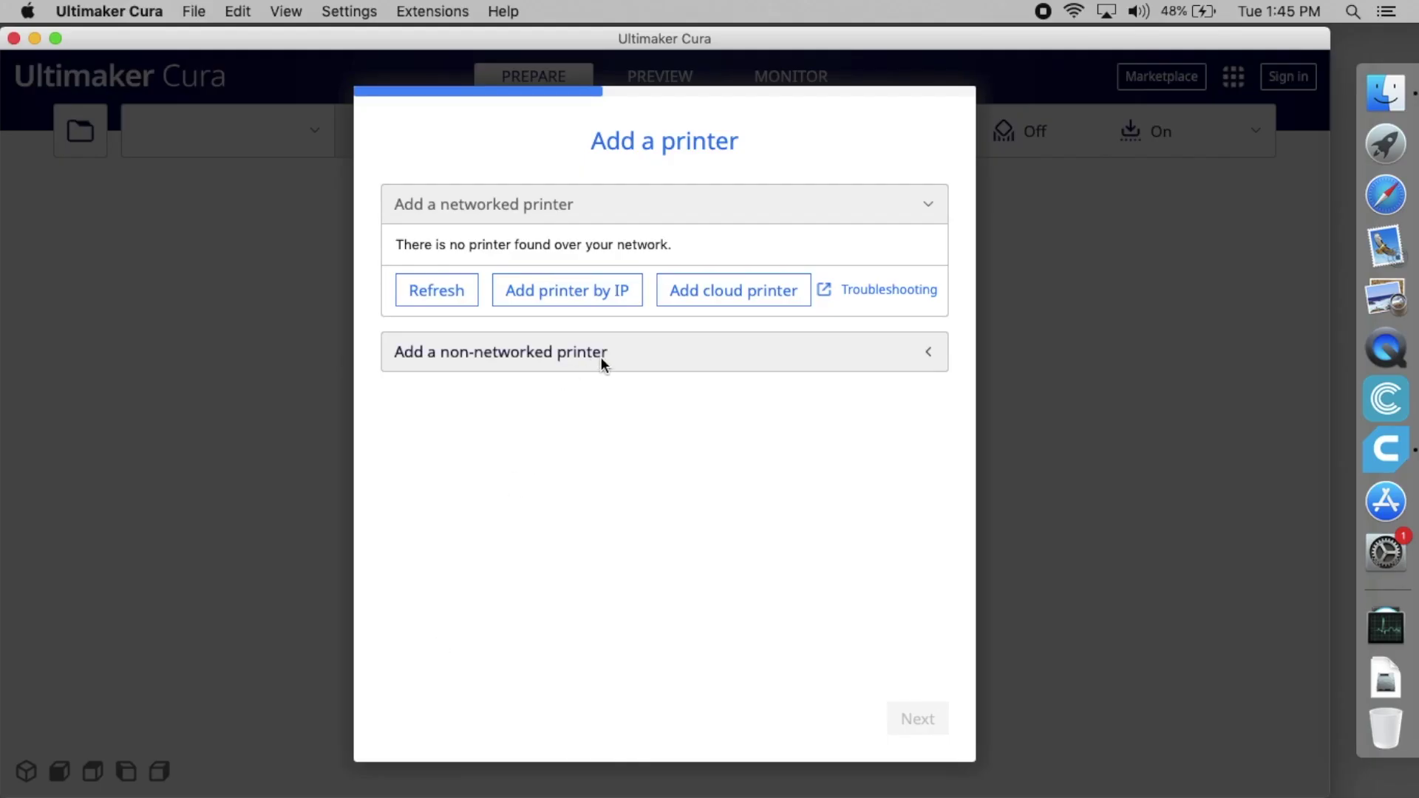
Add Creality Ender-7 from the Creality3D non-networked printers and proceed to Machine Settings.
left_click(601, 359)
scroll(570, 544, "down", 15)
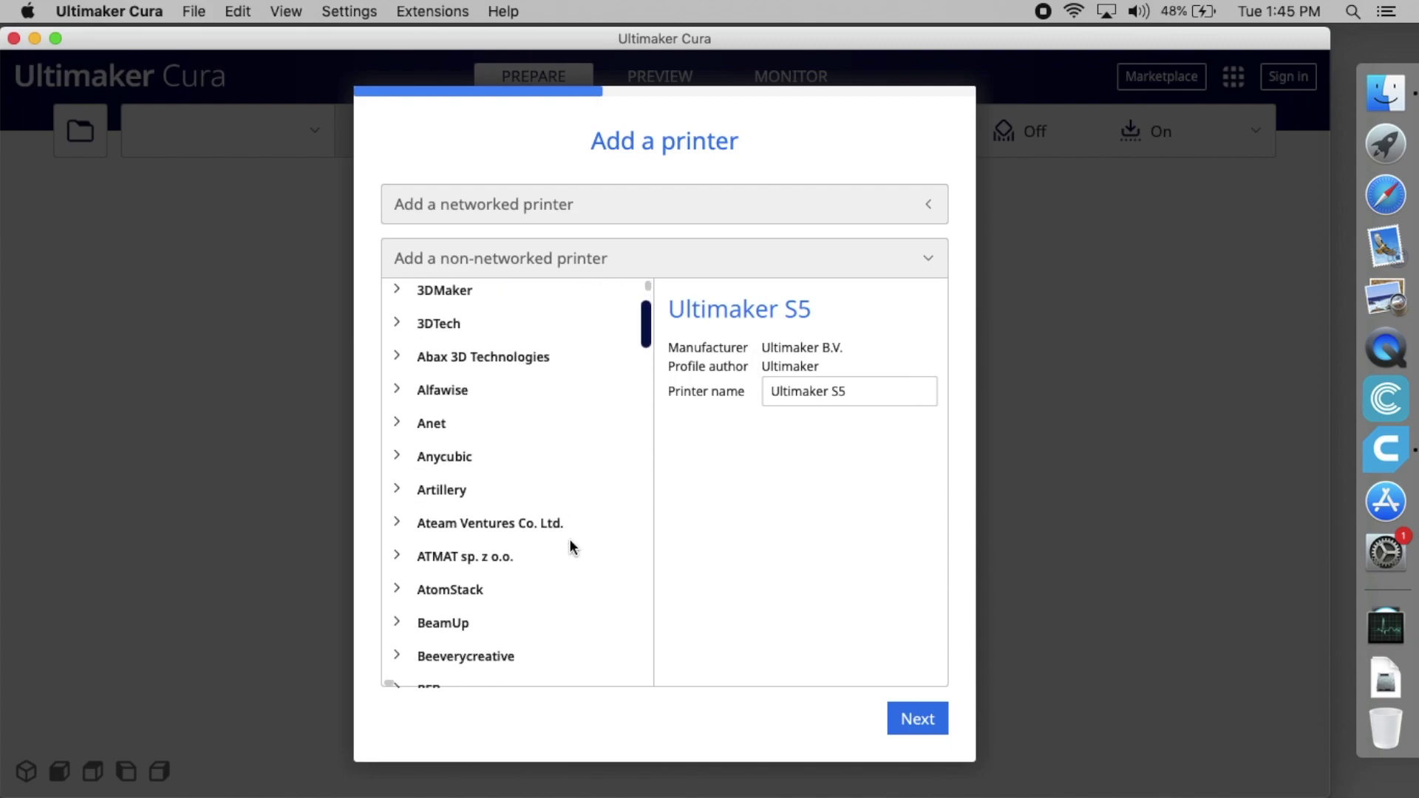
scroll(570, 543, "down", 5)
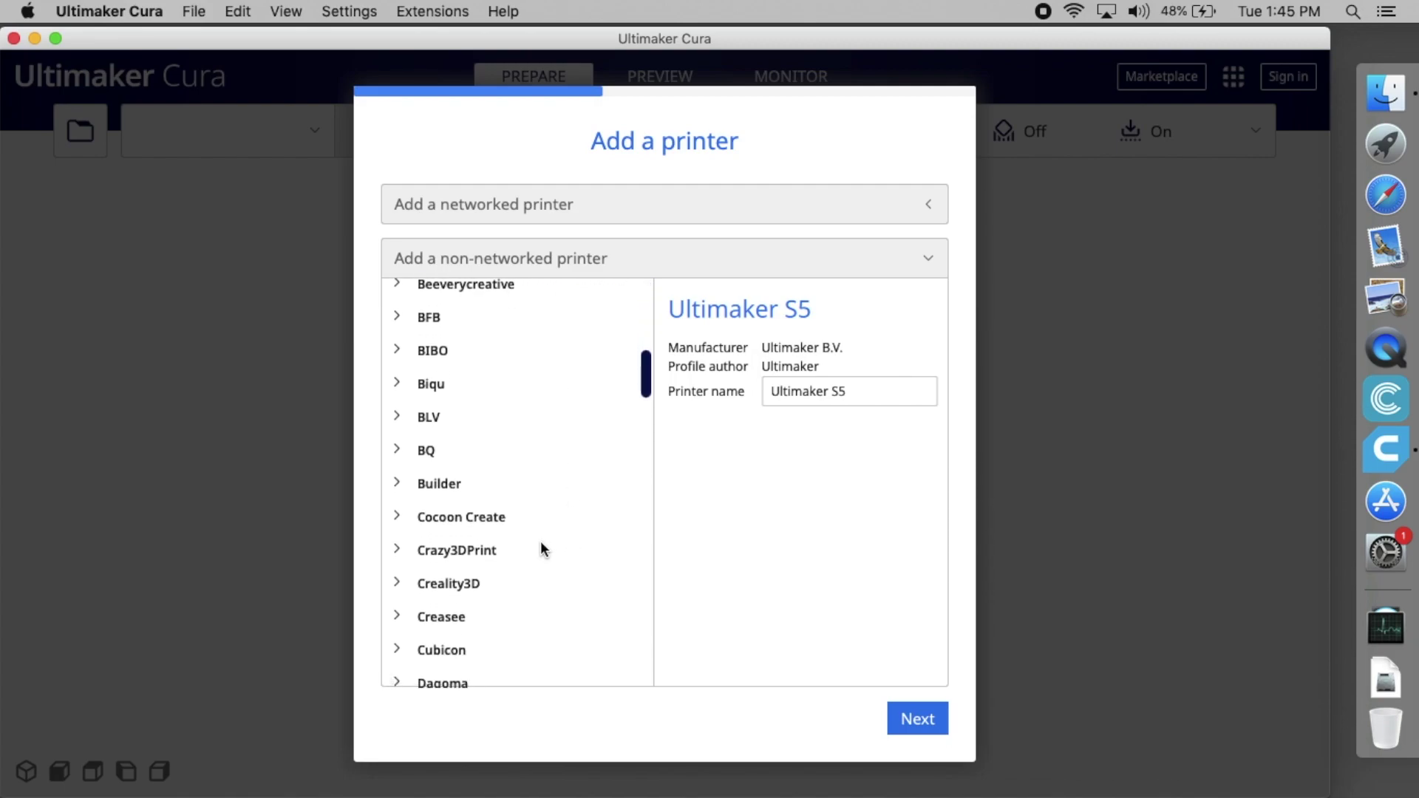
left_click(442, 584)
scroll(441, 583, "down", 10)
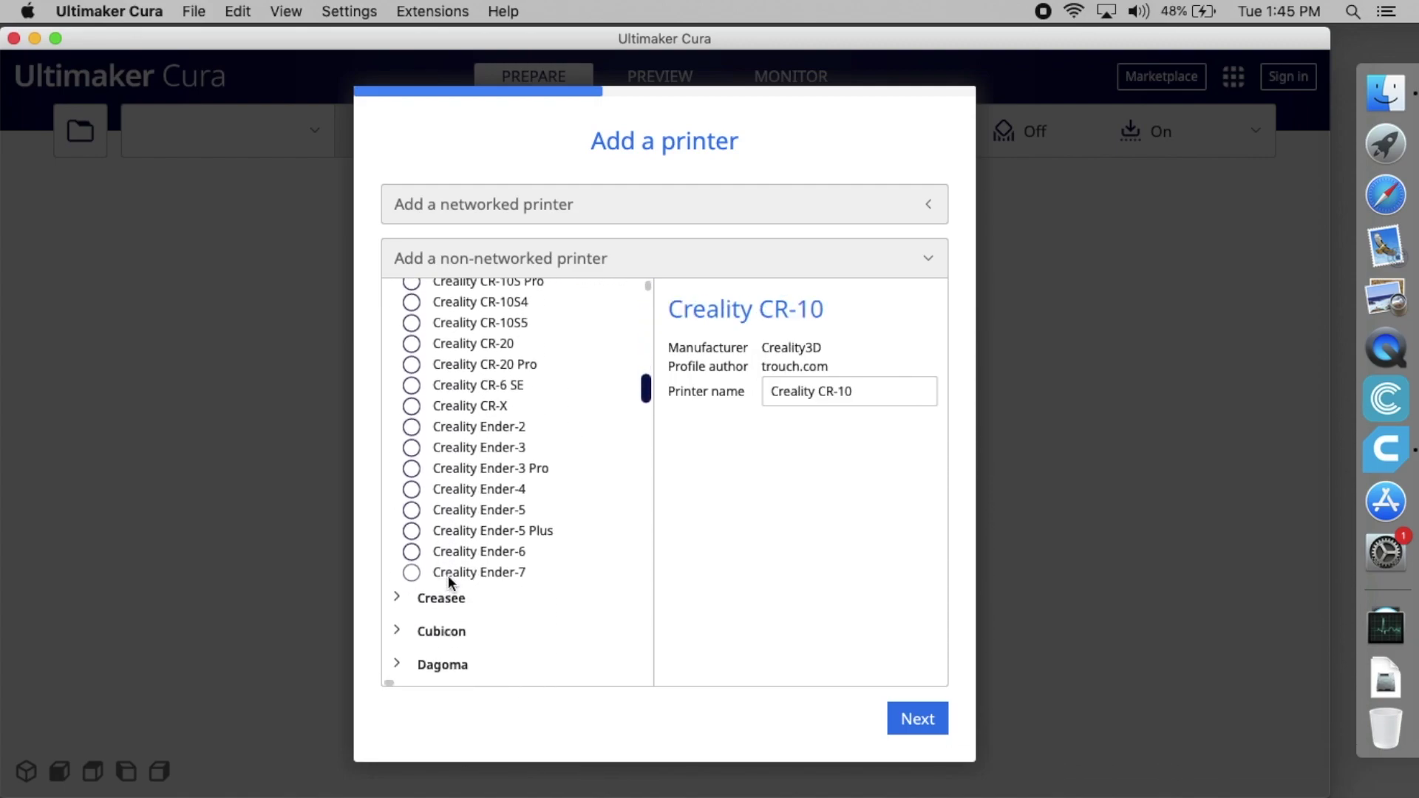
left_click(411, 573)
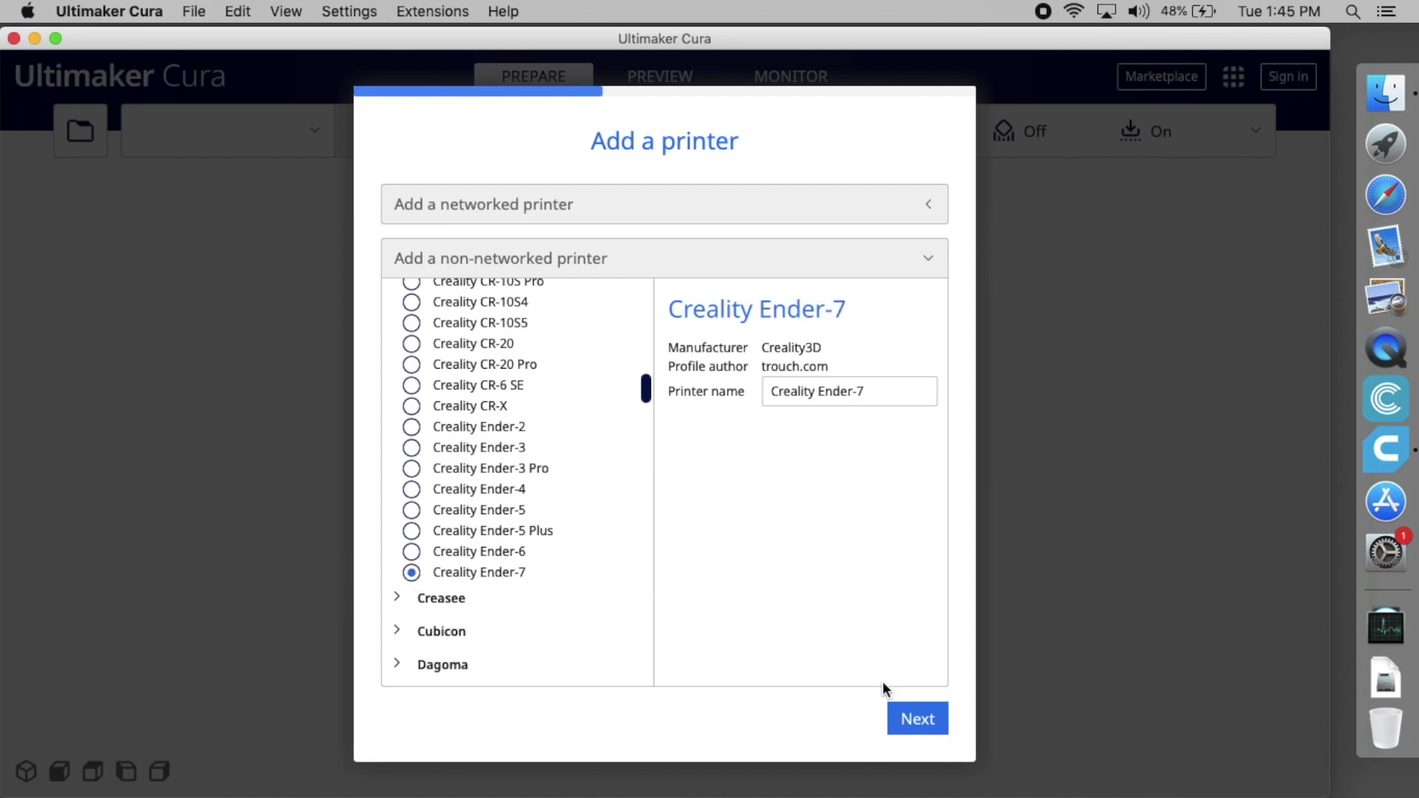
left_click(917, 719)
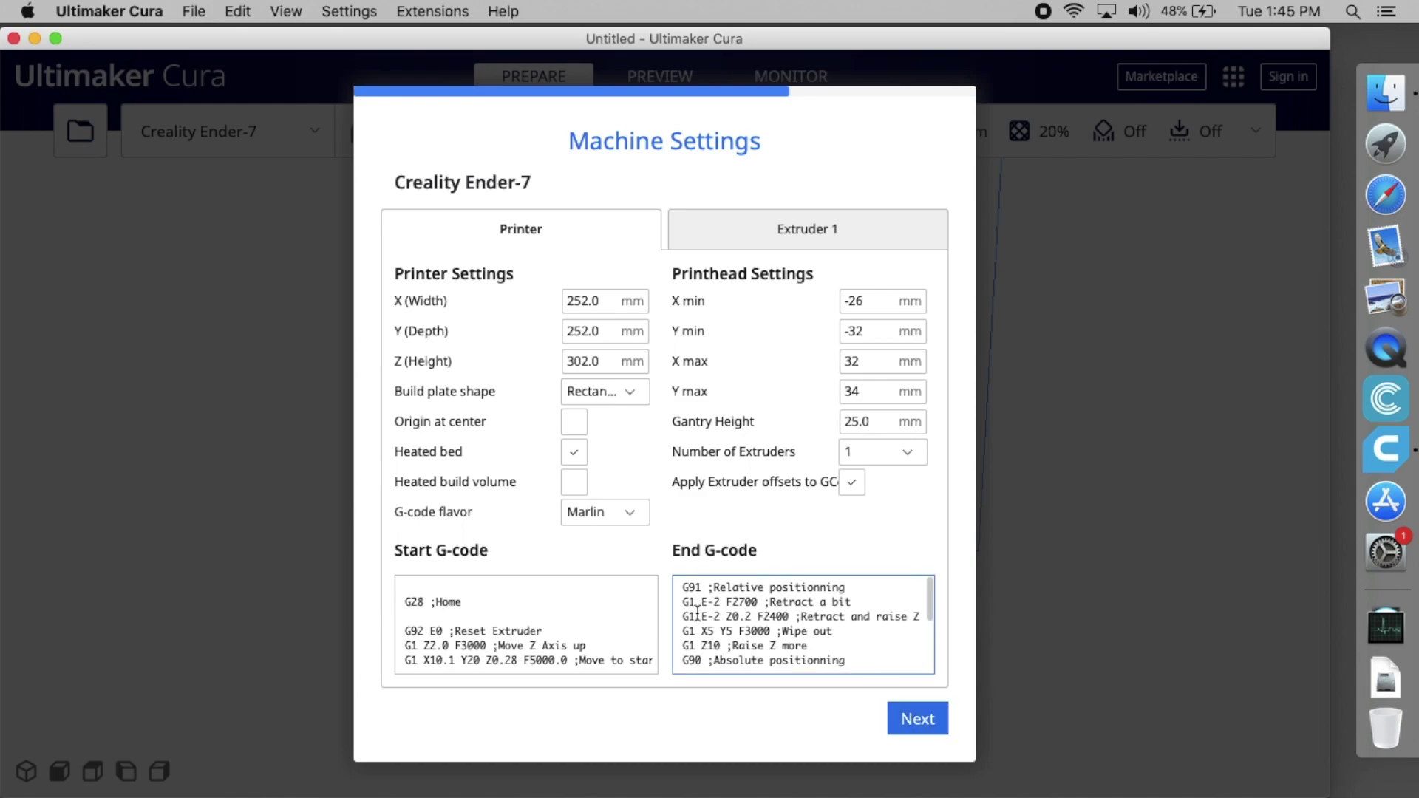
Check the Ender-7 Printer and Extruder 1 settings (1.75 mm material) and accept them.
mouse_move(655, 596)
left_mouse_down()
mouse_move(655, 624)
mouse_move(667, 593)
left_mouse_up()
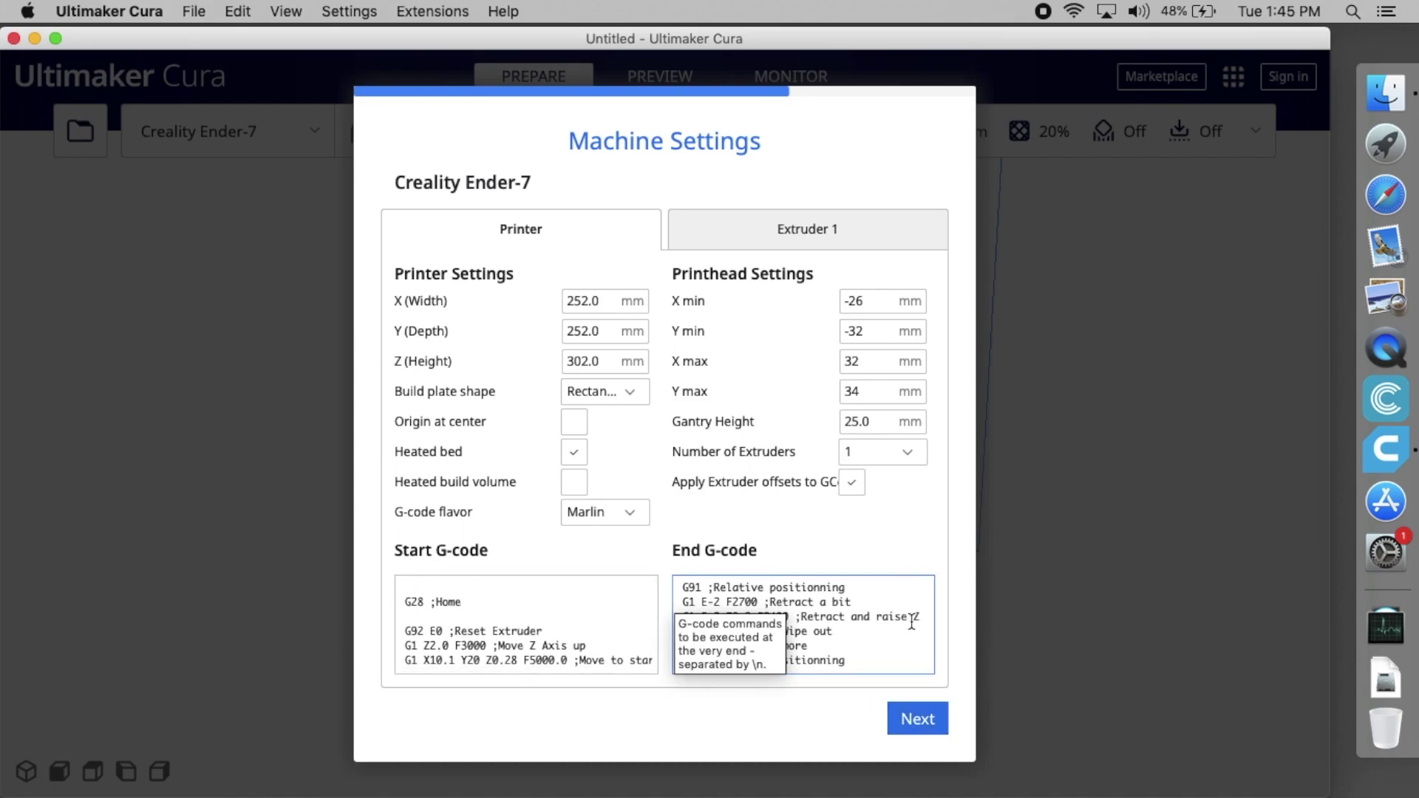
left_click(781, 225)
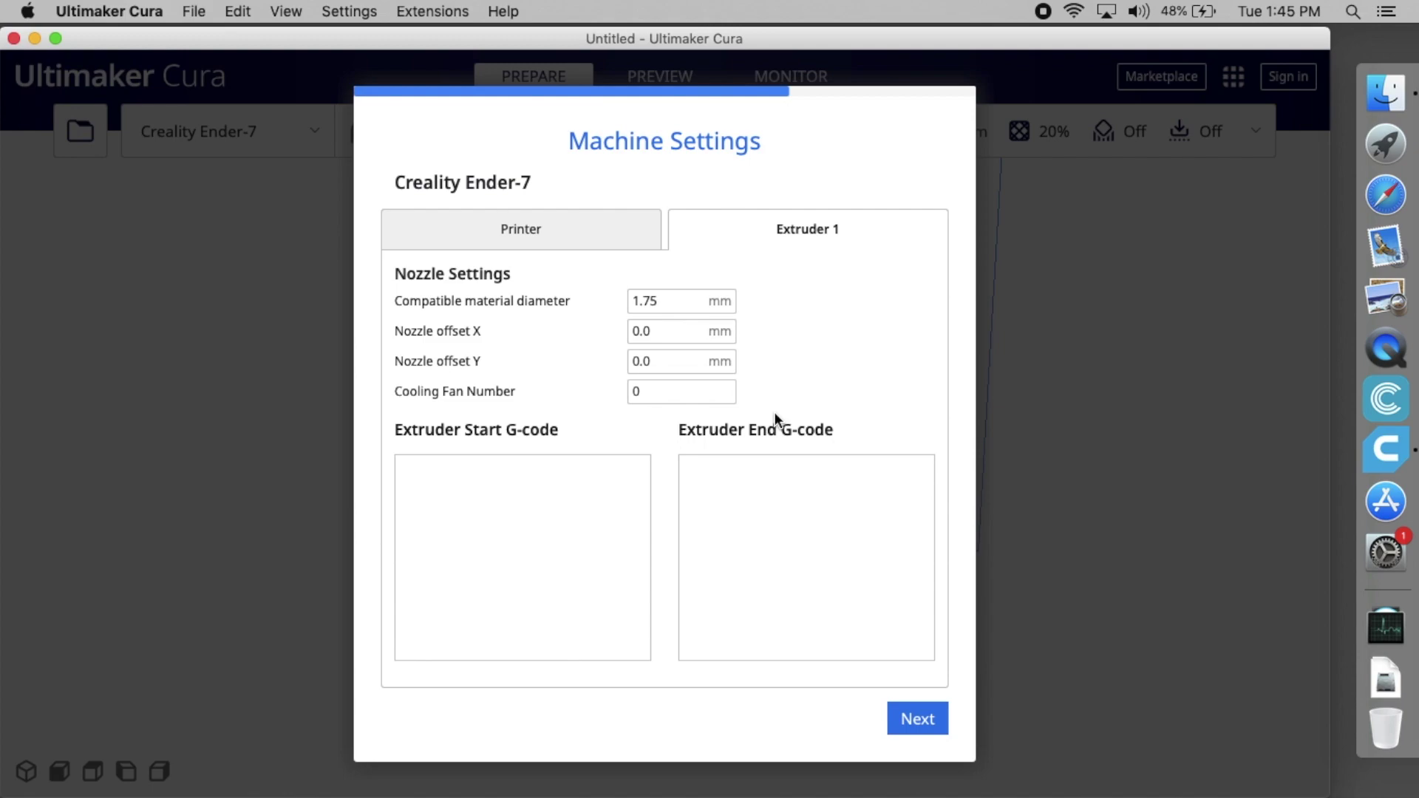
left_click(919, 720)
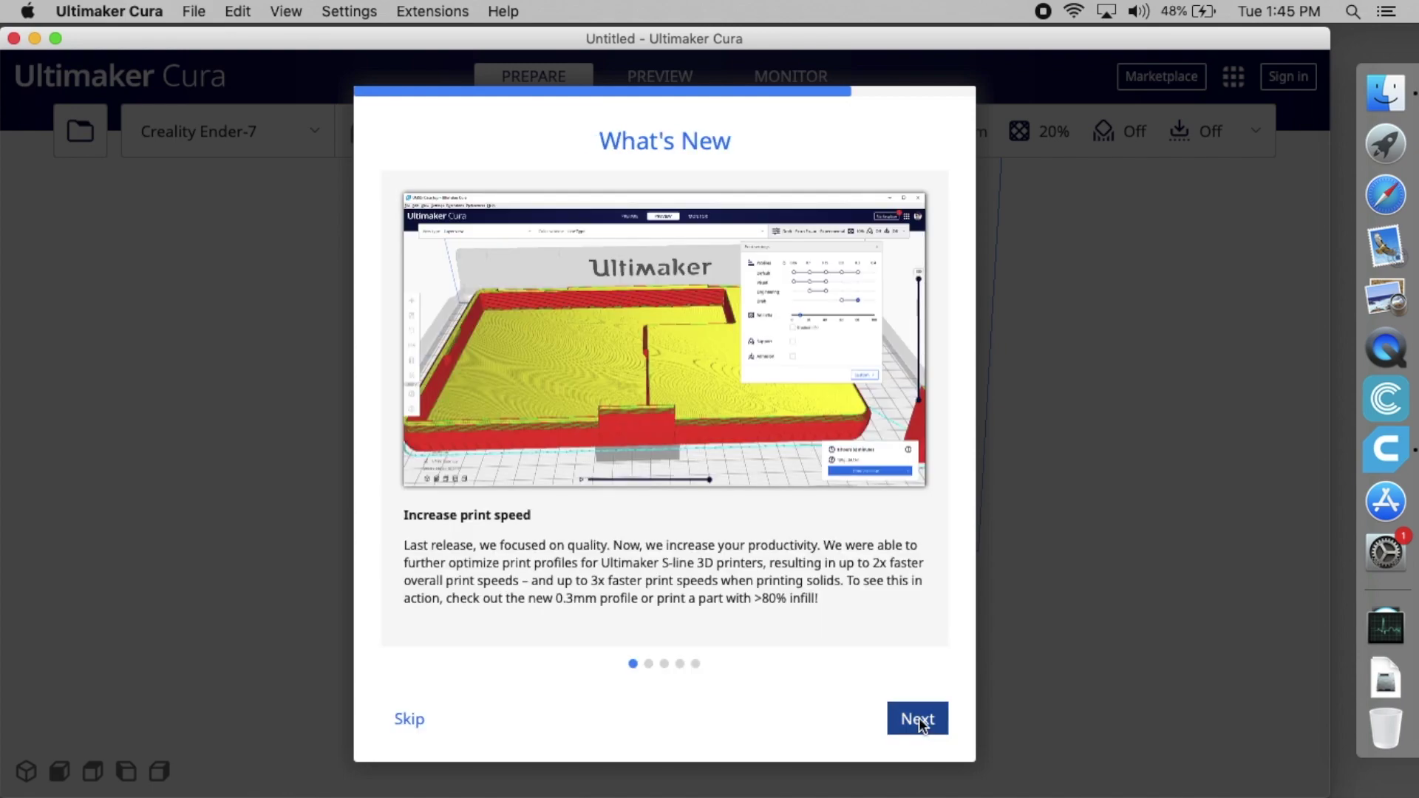
Finish printer setup, try the 0.12 to 0.28 quality profiles, and settle on Standard Quality 0.2.
left_click(410, 719)
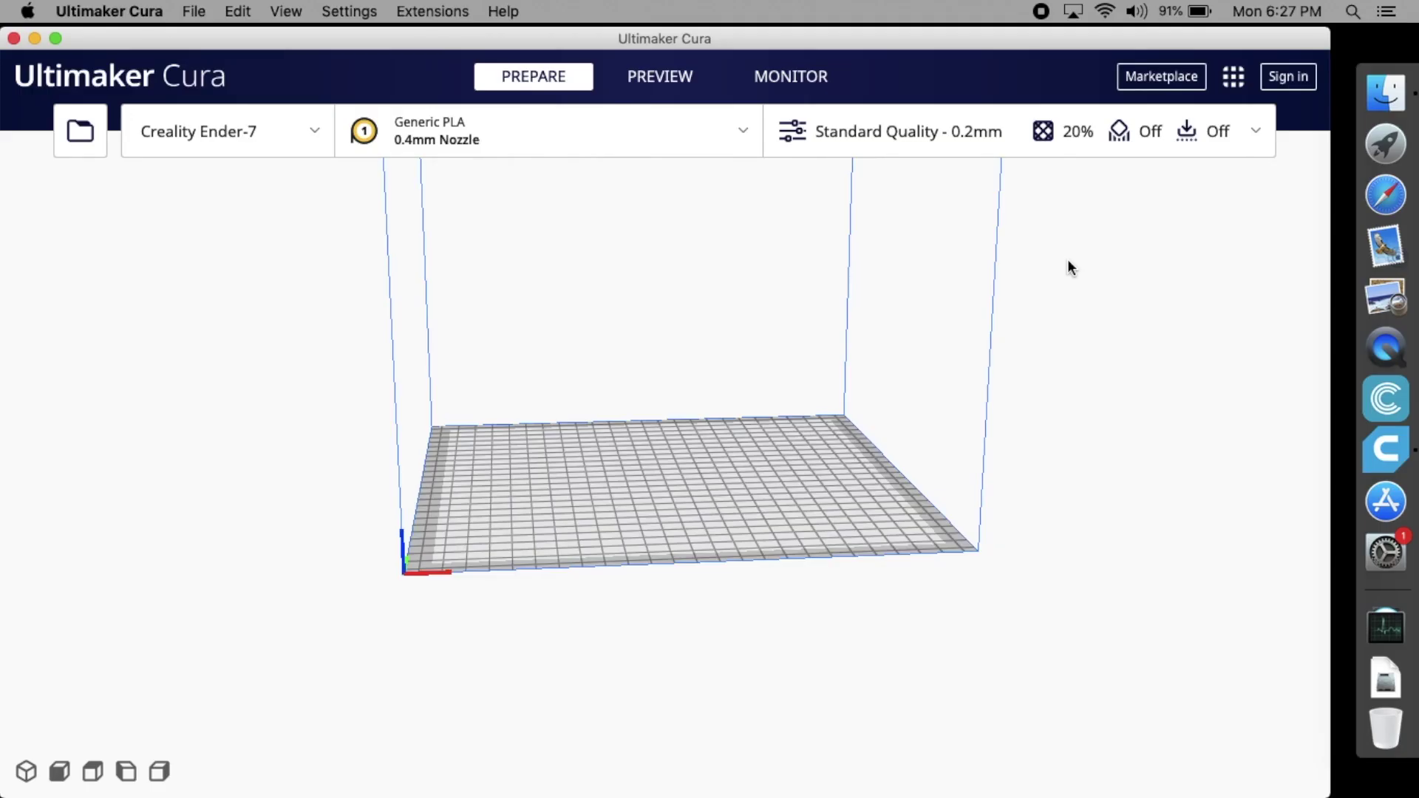
left_click(1017, 141)
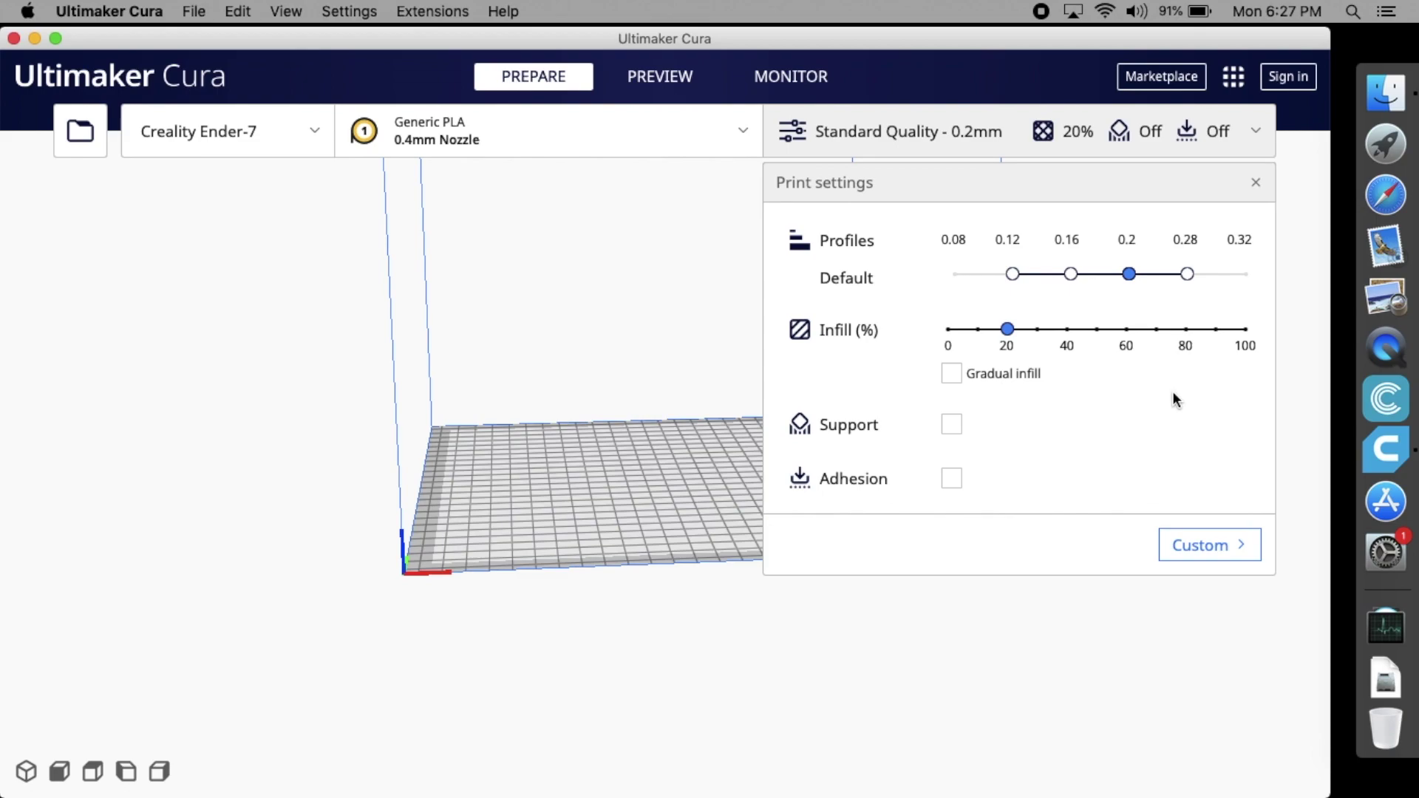
left_click(1013, 274)
left_click(1071, 274)
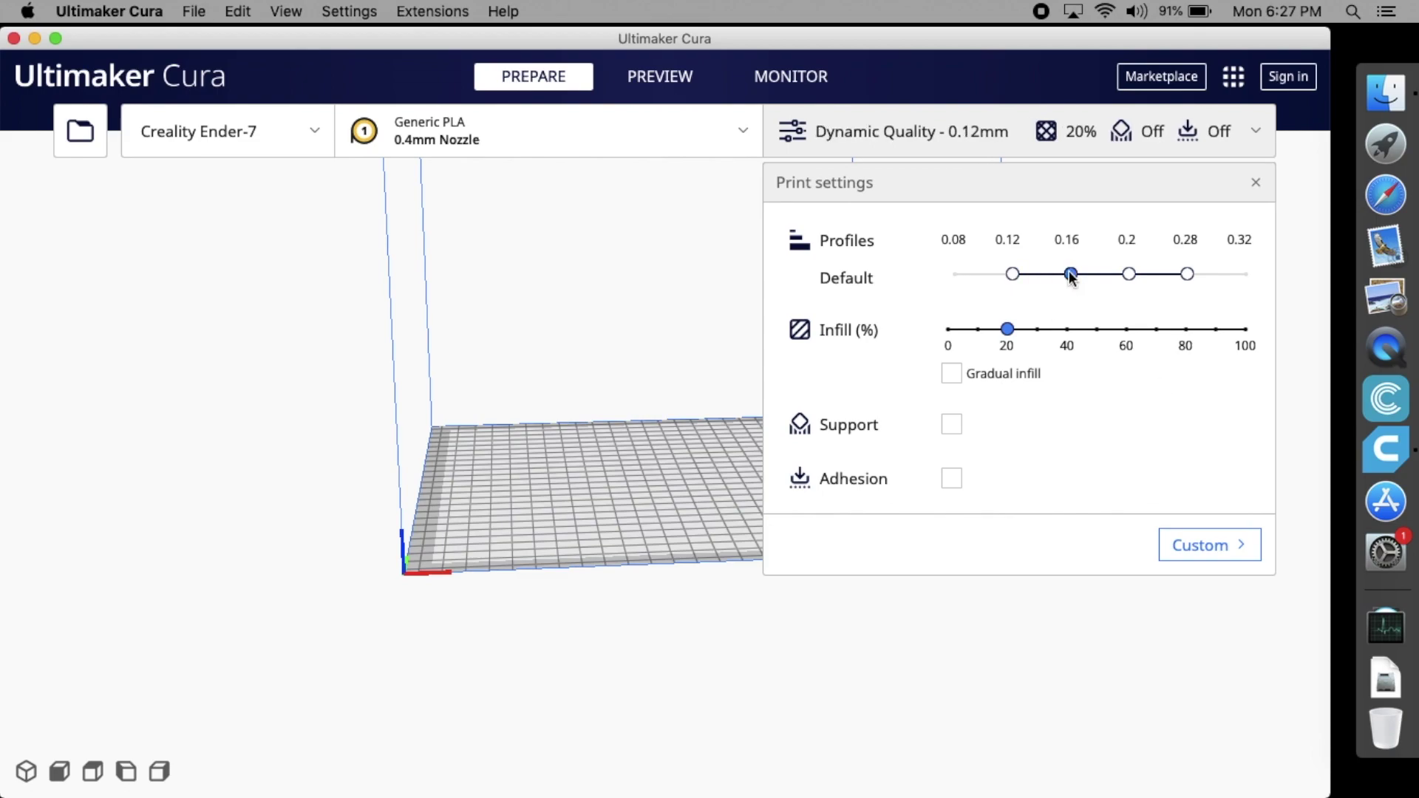
left_click(1129, 275)
left_click(1187, 274)
left_click(742, 134)
left_click(743, 133)
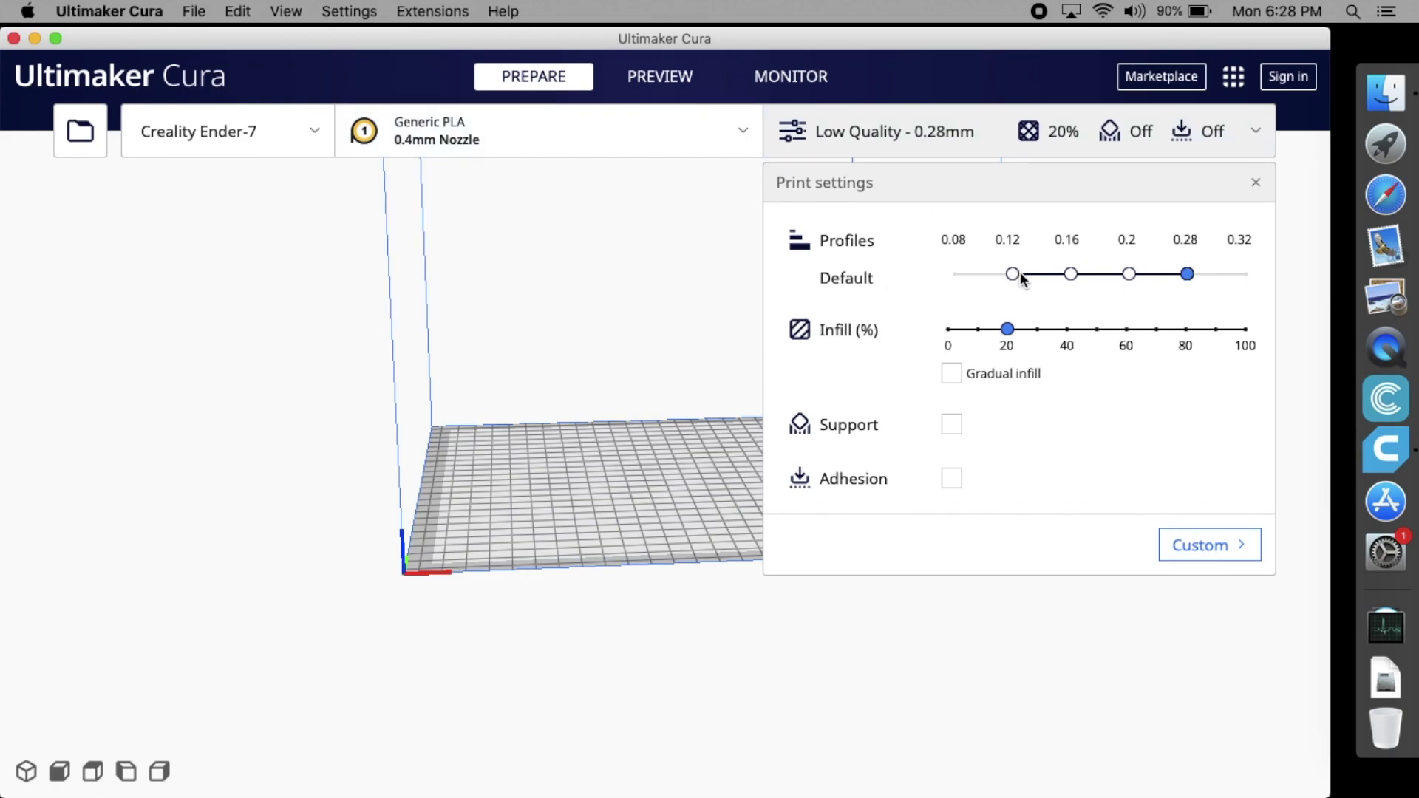
left_click(1129, 274)
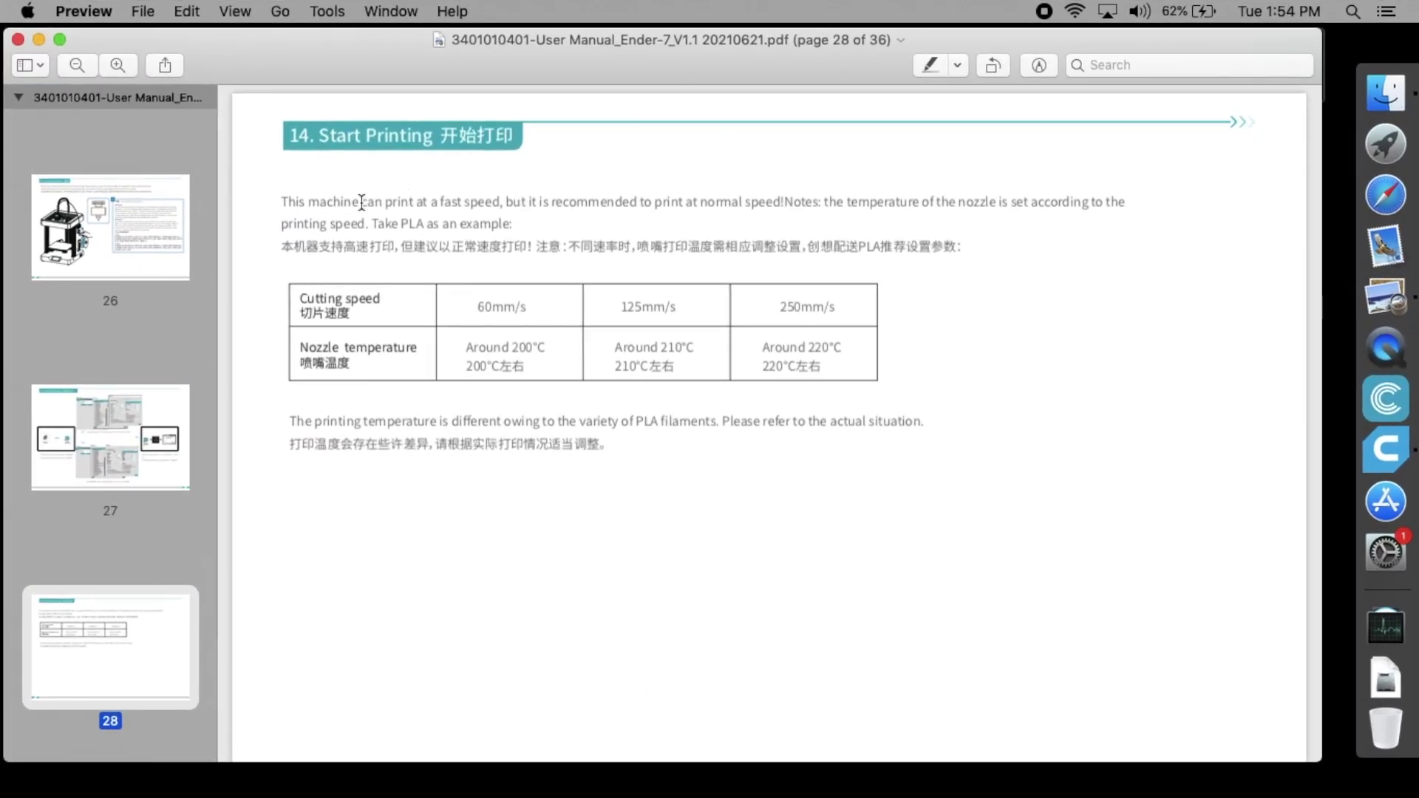
Highlight the 125mm/s cutting speed in the manual's Start Printing table.
left_click_drag(283, 201, 786, 203)
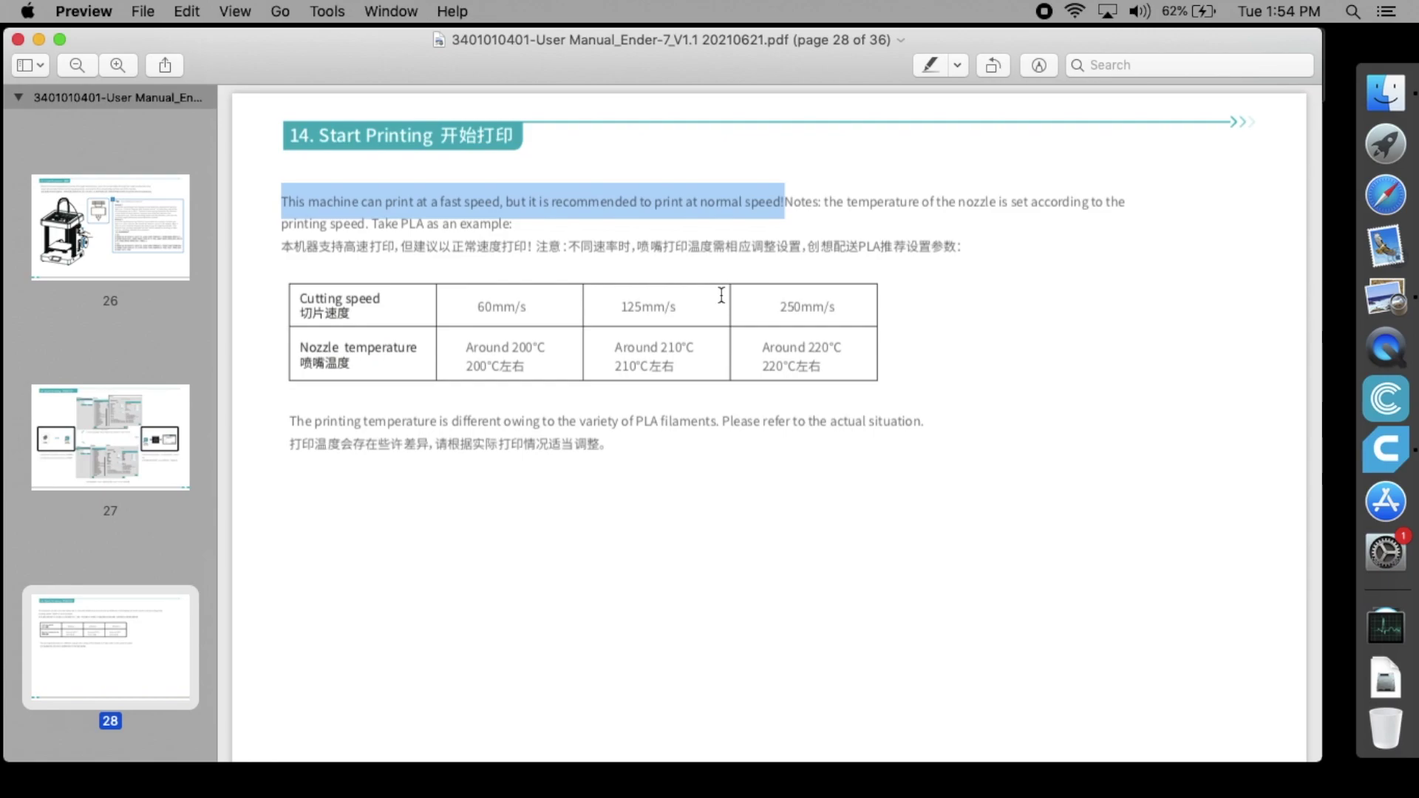
left_click_drag(618, 305, 676, 306)
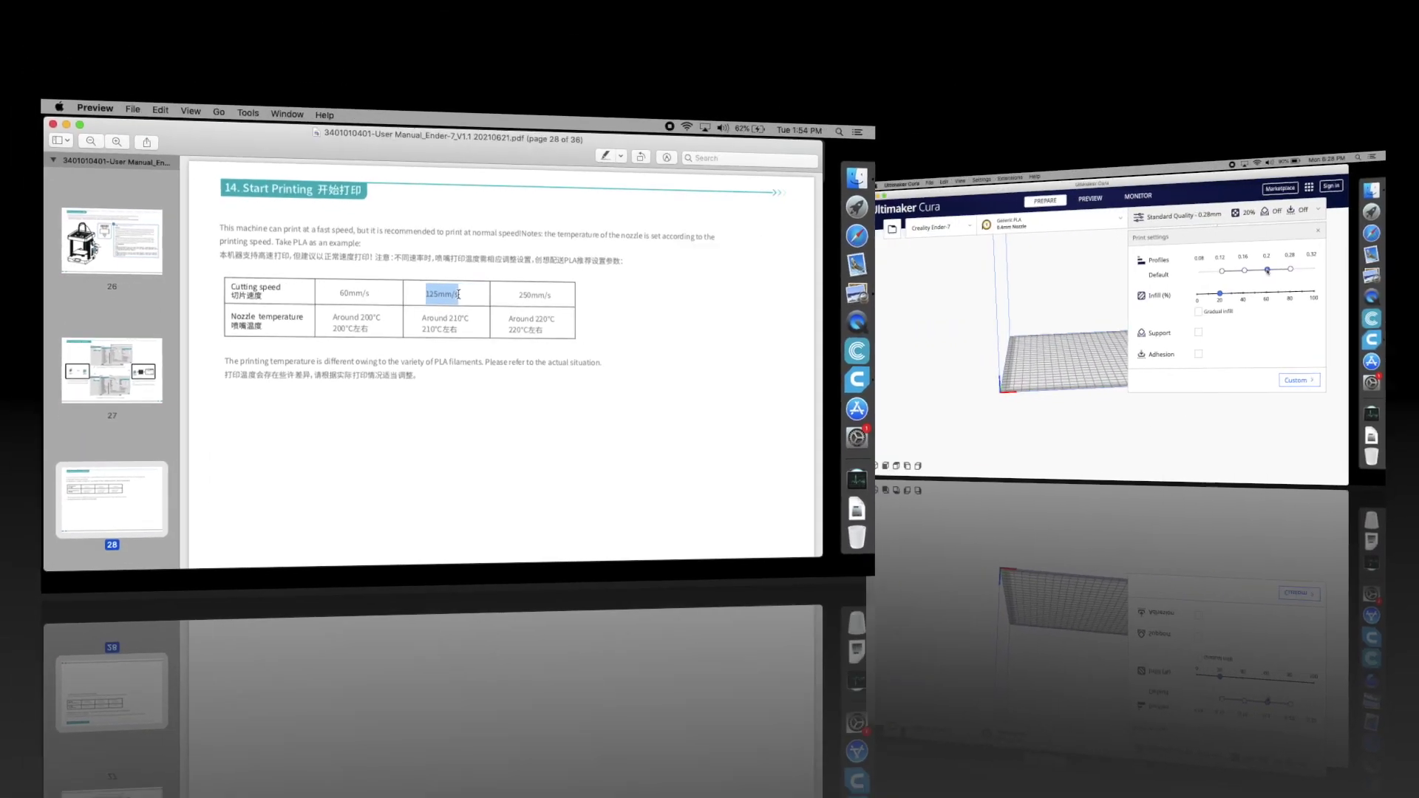
Switch print settings to Custom mode with all settings visible and expand Speed.
left_click(1230, 502)
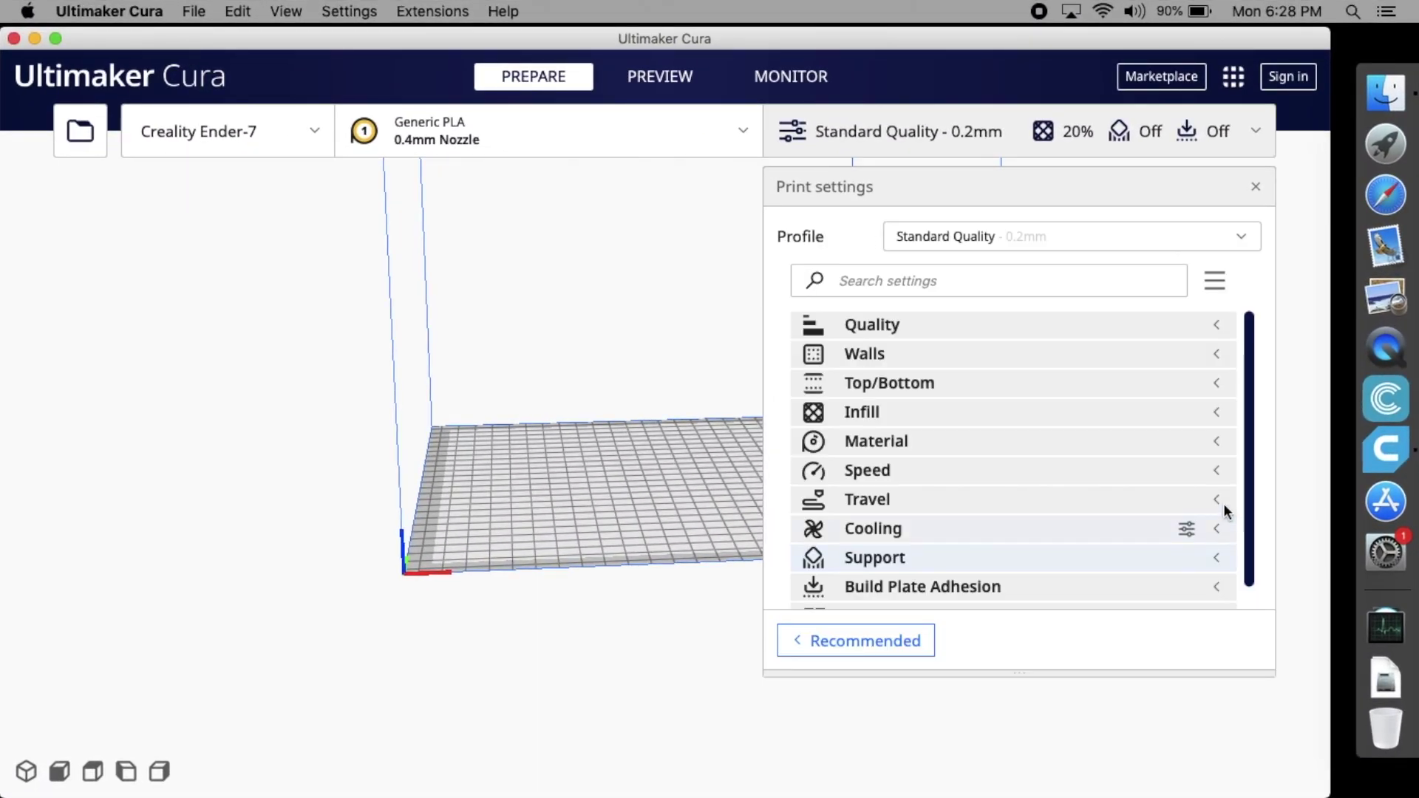
left_click(1215, 281)
left_click(1069, 445)
left_click(1215, 473)
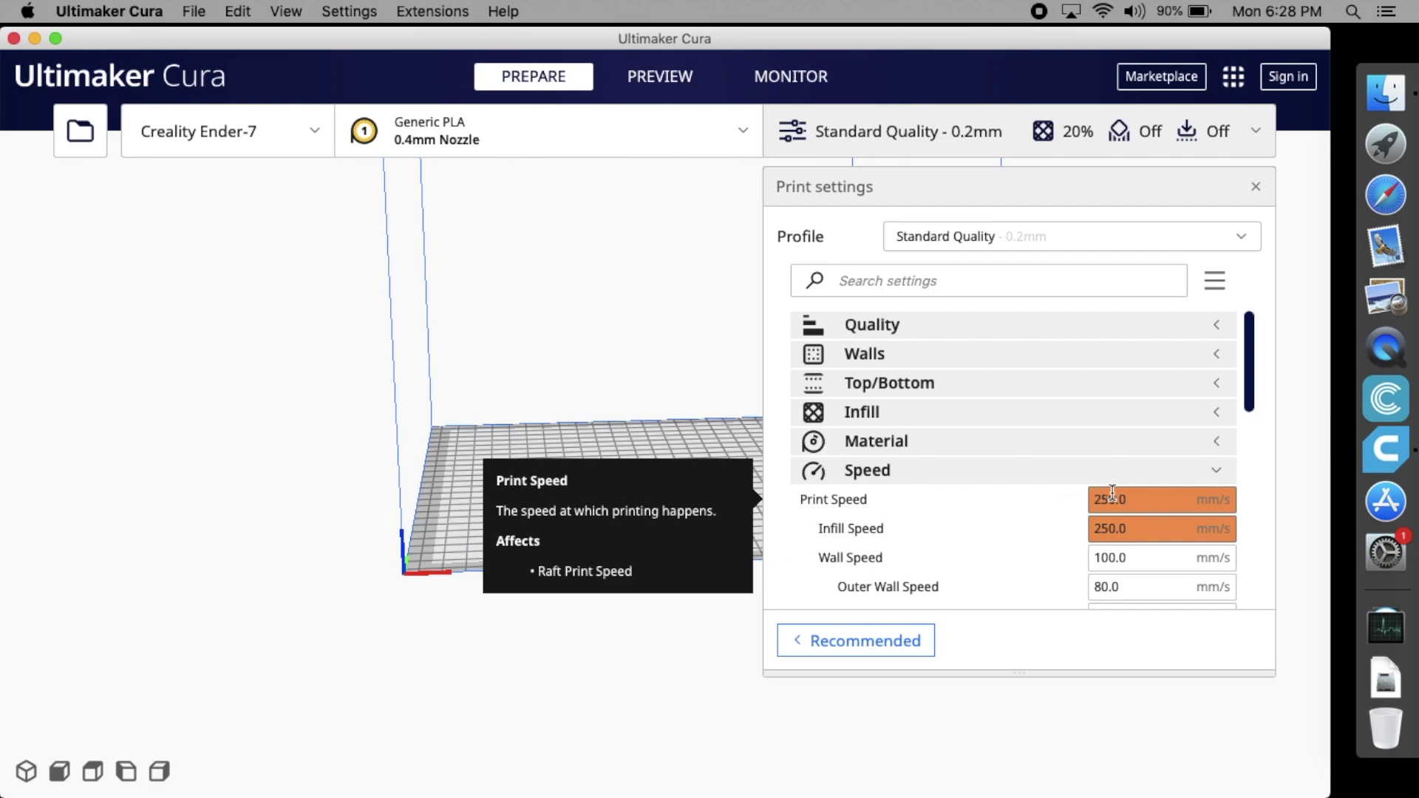
Set Print and Infill Speed to 125 mm/s and Top/Bottom Speed to 80 mm/s.
scroll(1112, 491, "down", 5)
double_click(1093, 350)
type("12")
key("Tab")
type("1")
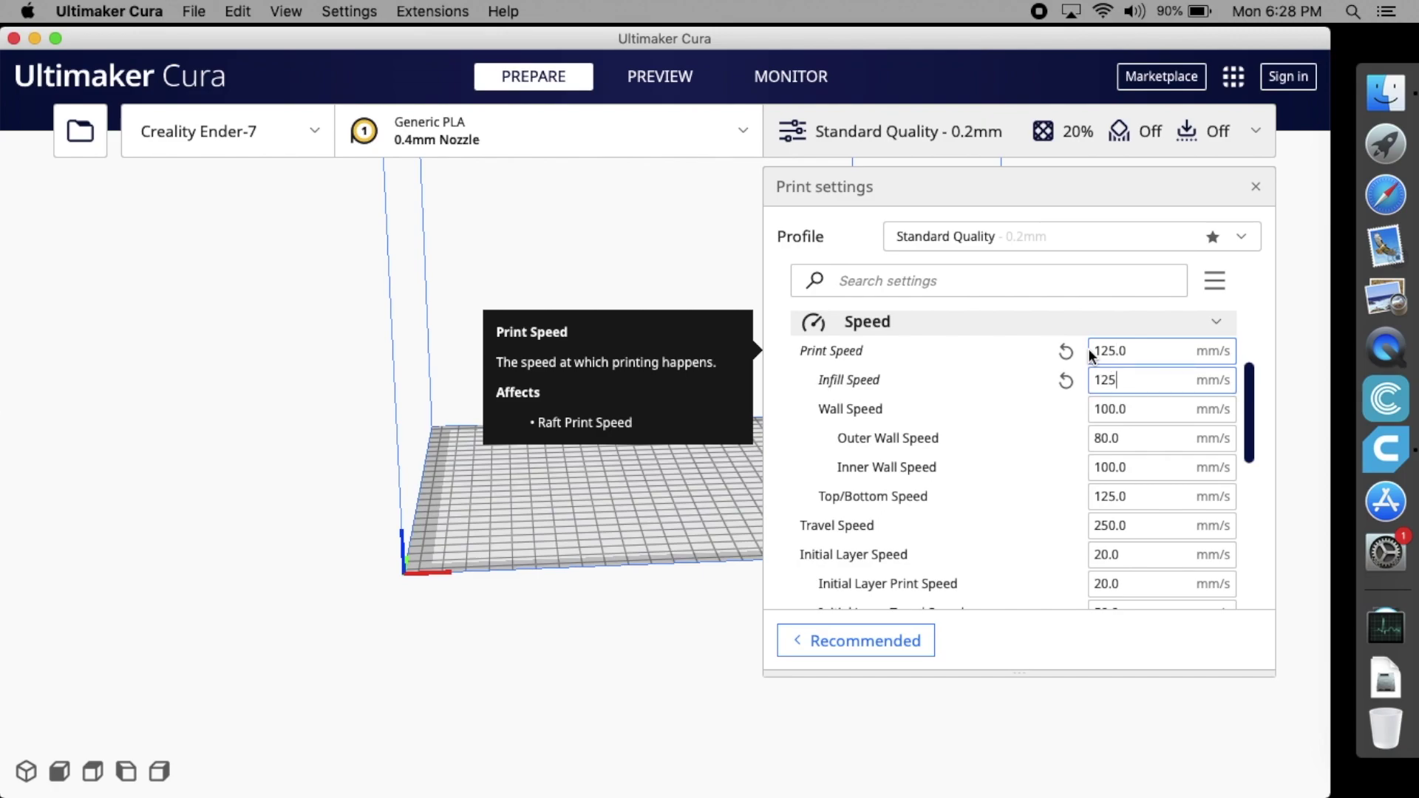
type("25")
key("Tab")
key("Tab")
key("Tab")
key("Tab")
type("80")
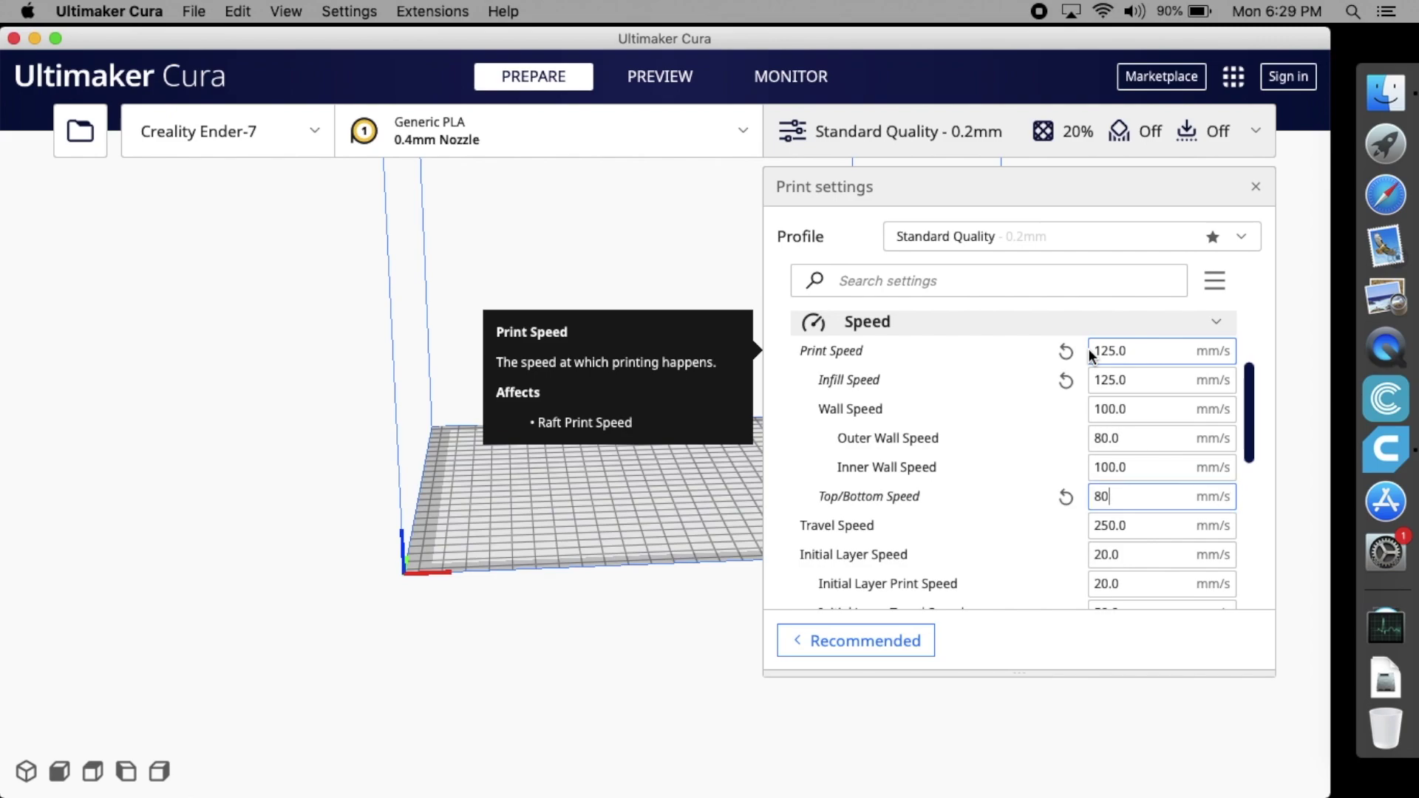
key("Tab")
left_click(1217, 325)
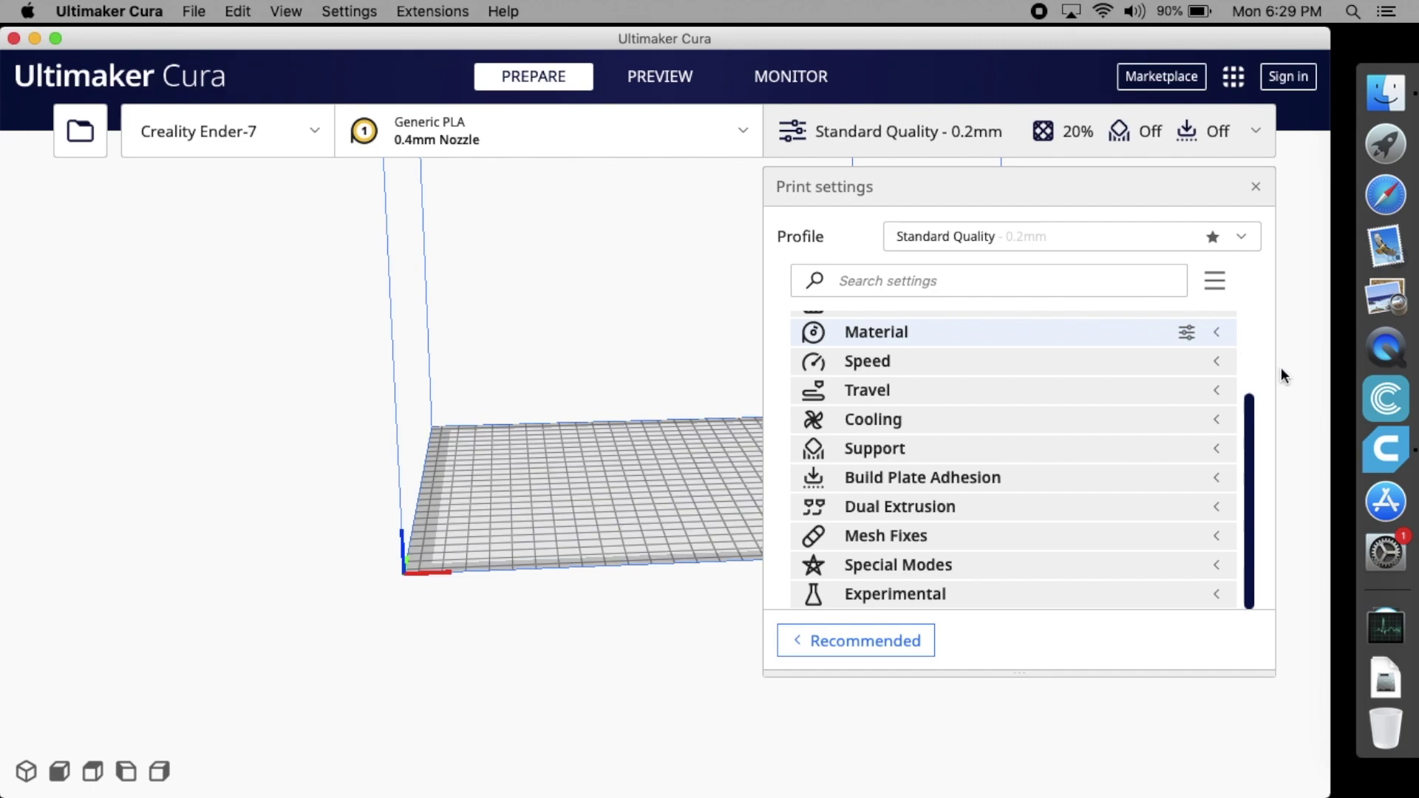
left_click(1254, 189)
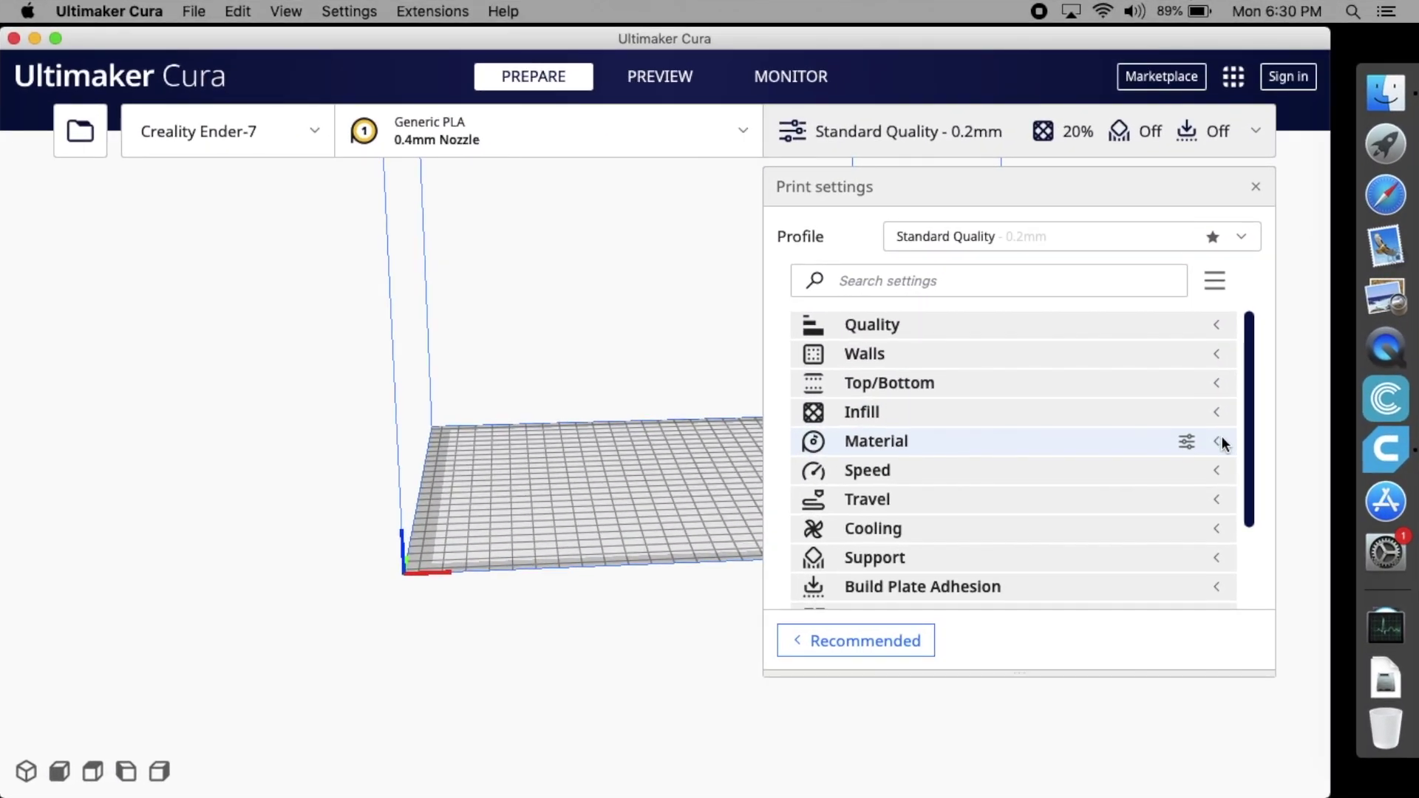
Under Material, set Printing Temperature to 210 °C and Build Plate Temperature to 70 °C.
left_click(1218, 442)
left_click_drag(1114, 470, 1097, 473)
type("210")
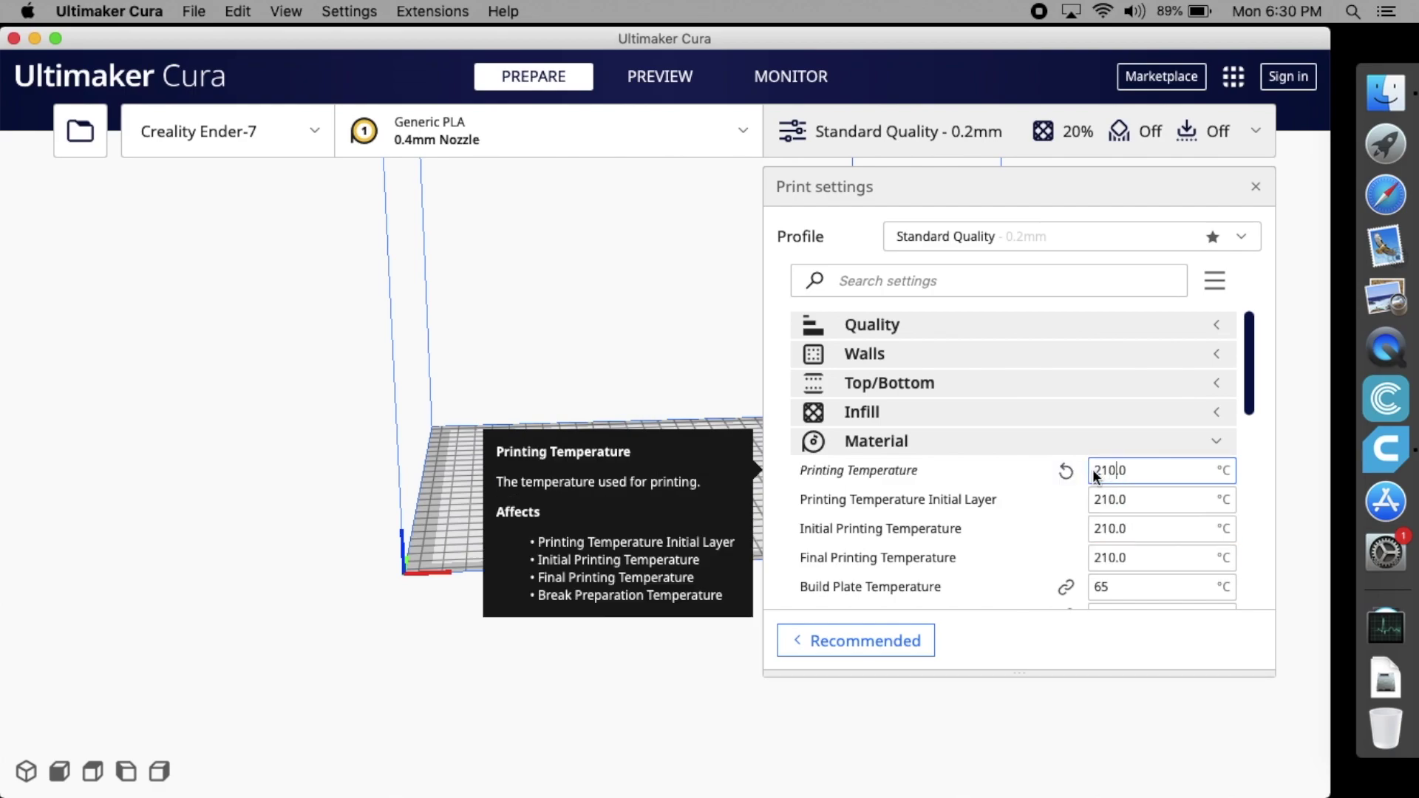
key("Tab")
key("Tab")
key("Tab")
key("Tab")
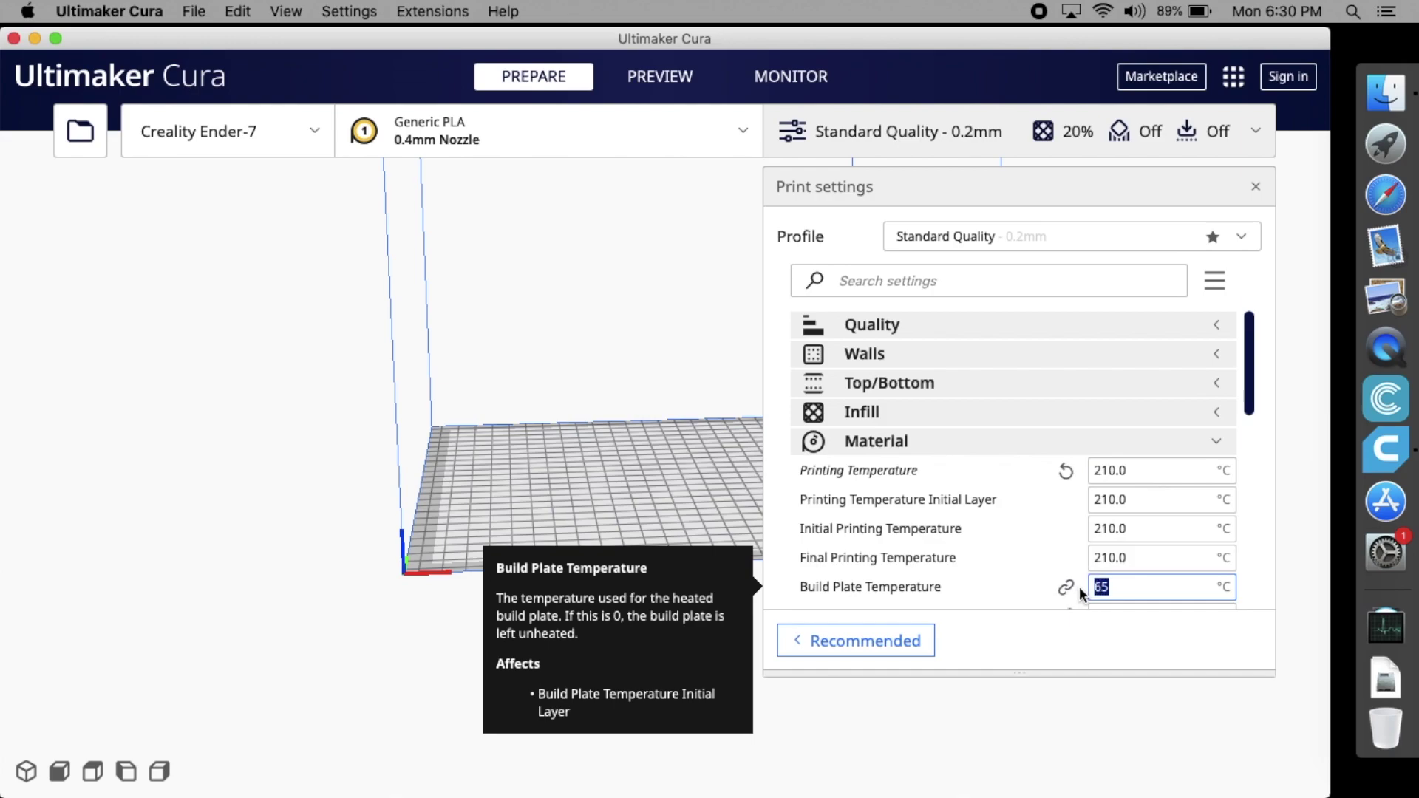
type("70")
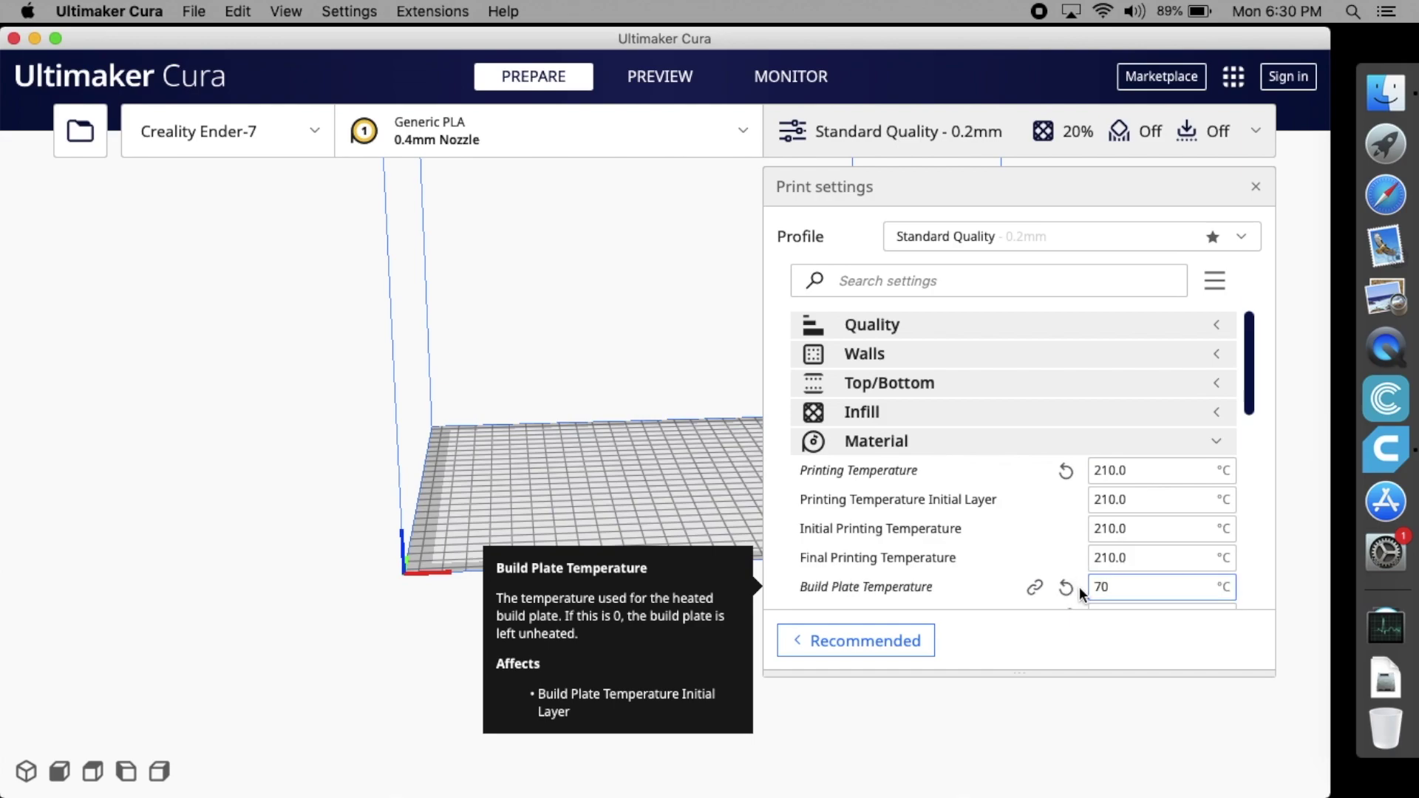
scroll(1079, 587, "down", 3)
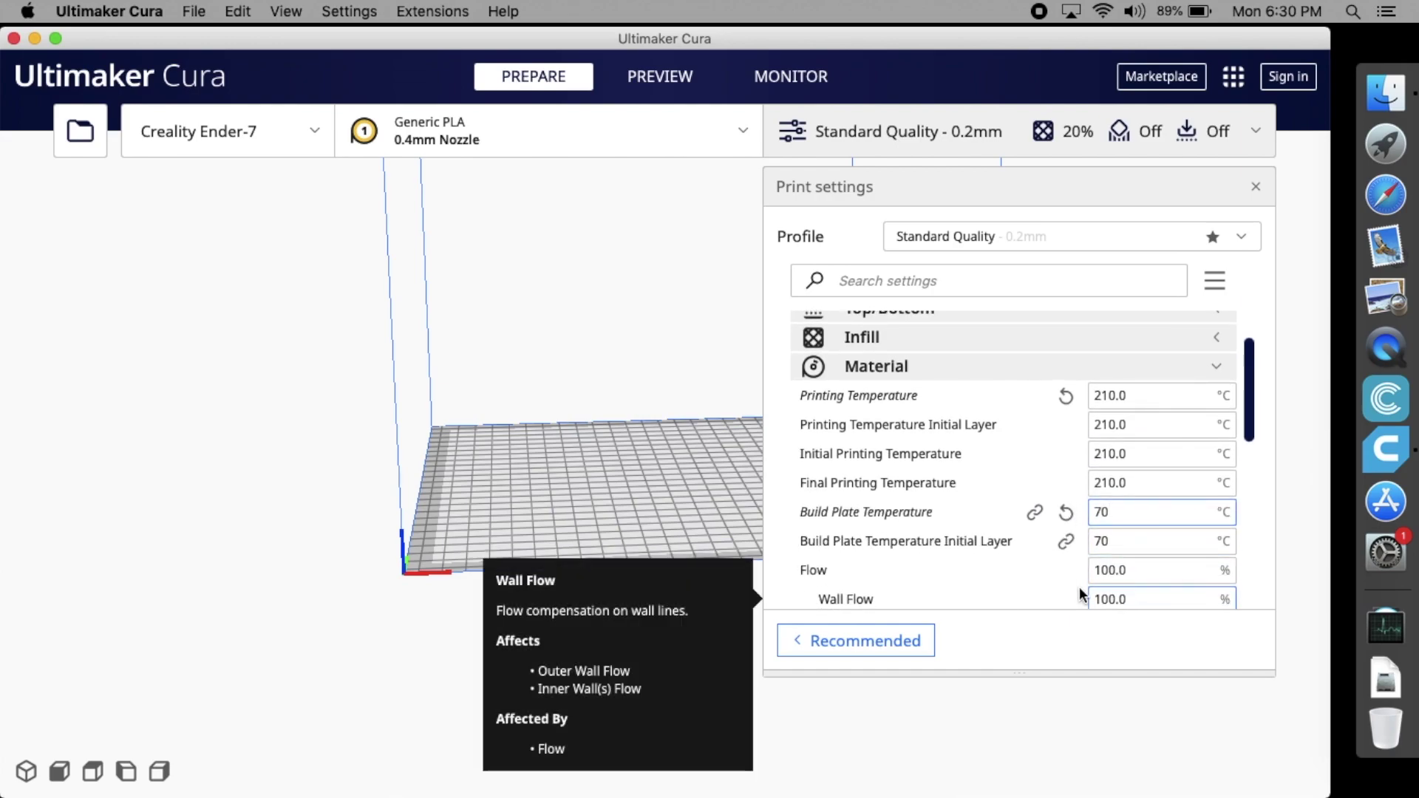
scroll(1080, 586, "down", 5)
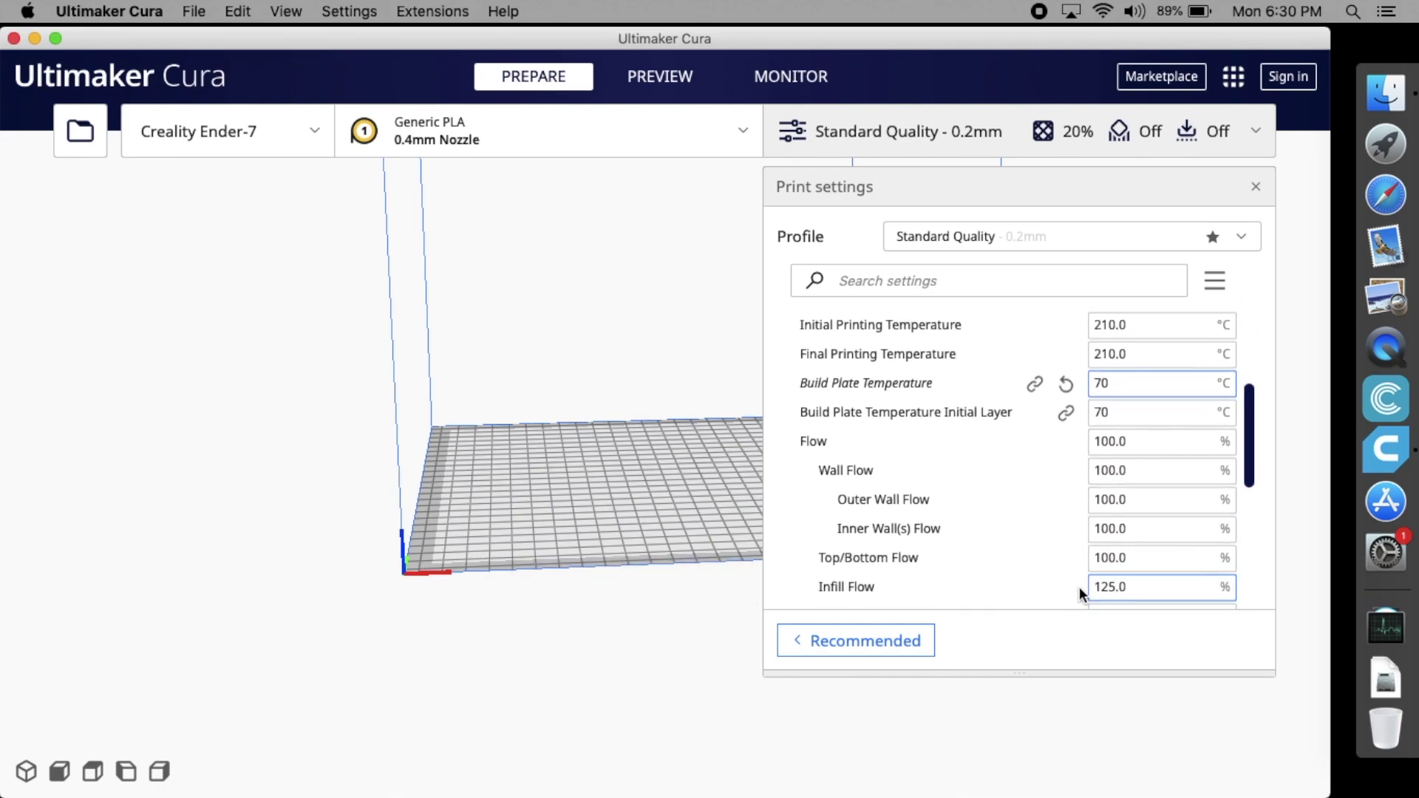
scroll(1079, 587, "down", 3)
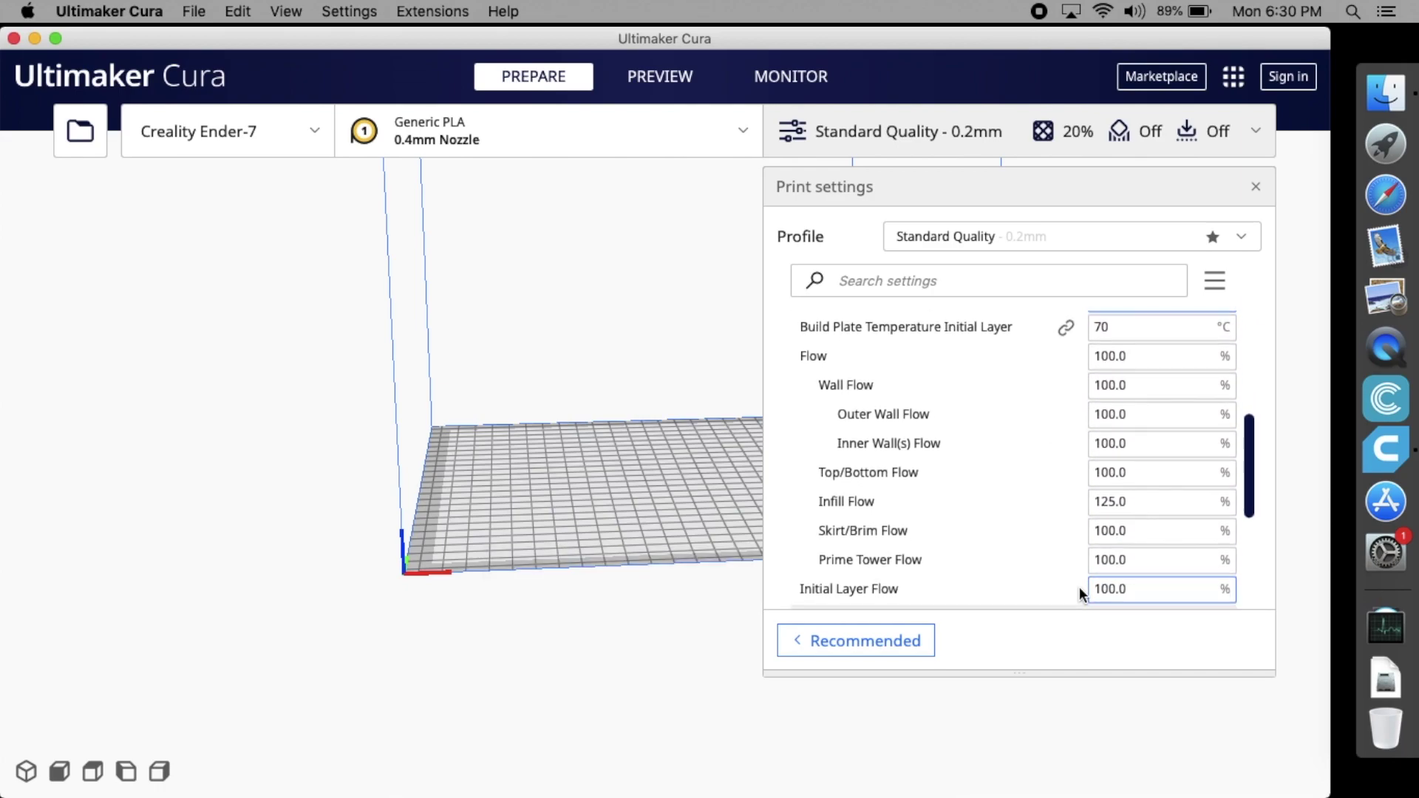
scroll(1079, 587, "down", 2)
scroll(1079, 587, "up", 2)
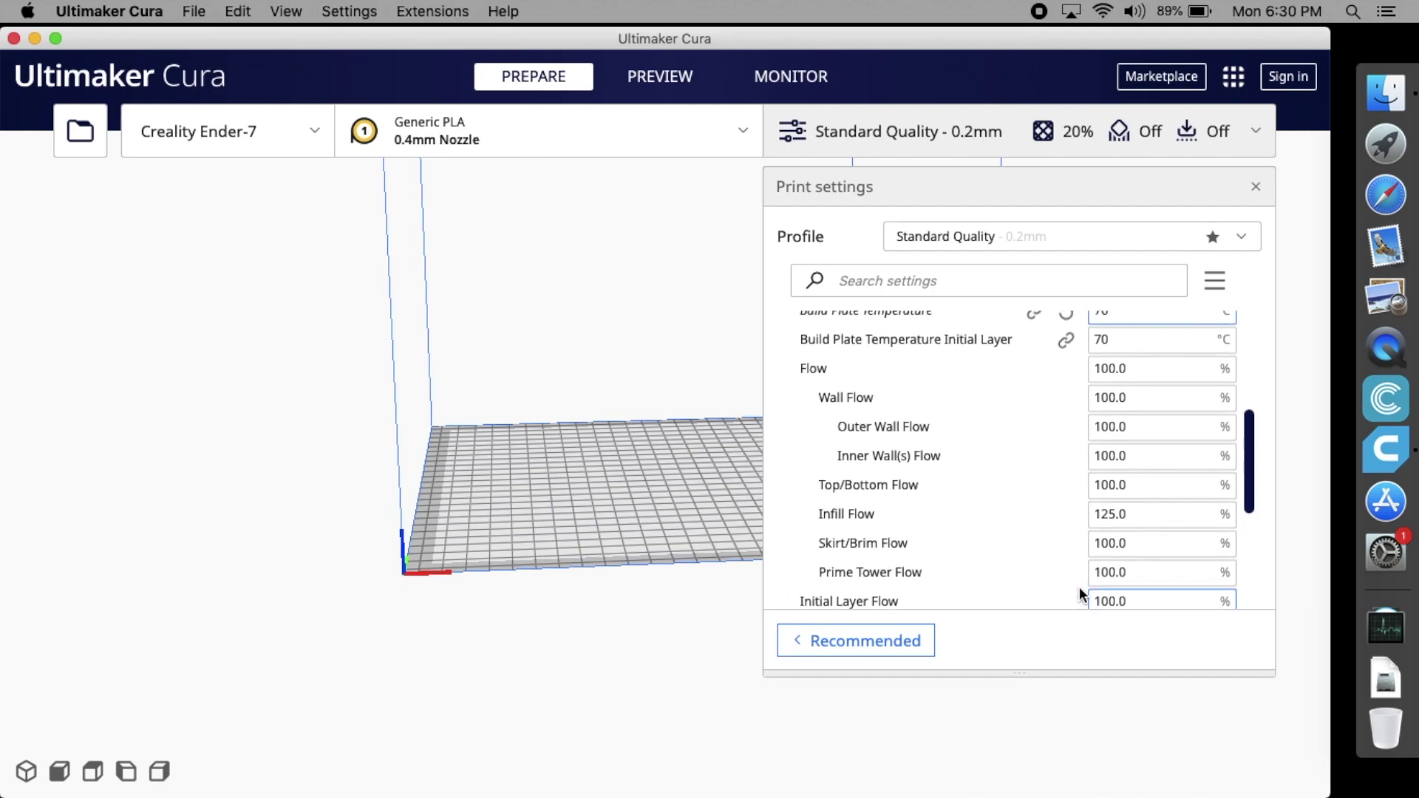
scroll(1079, 587, "up", 5)
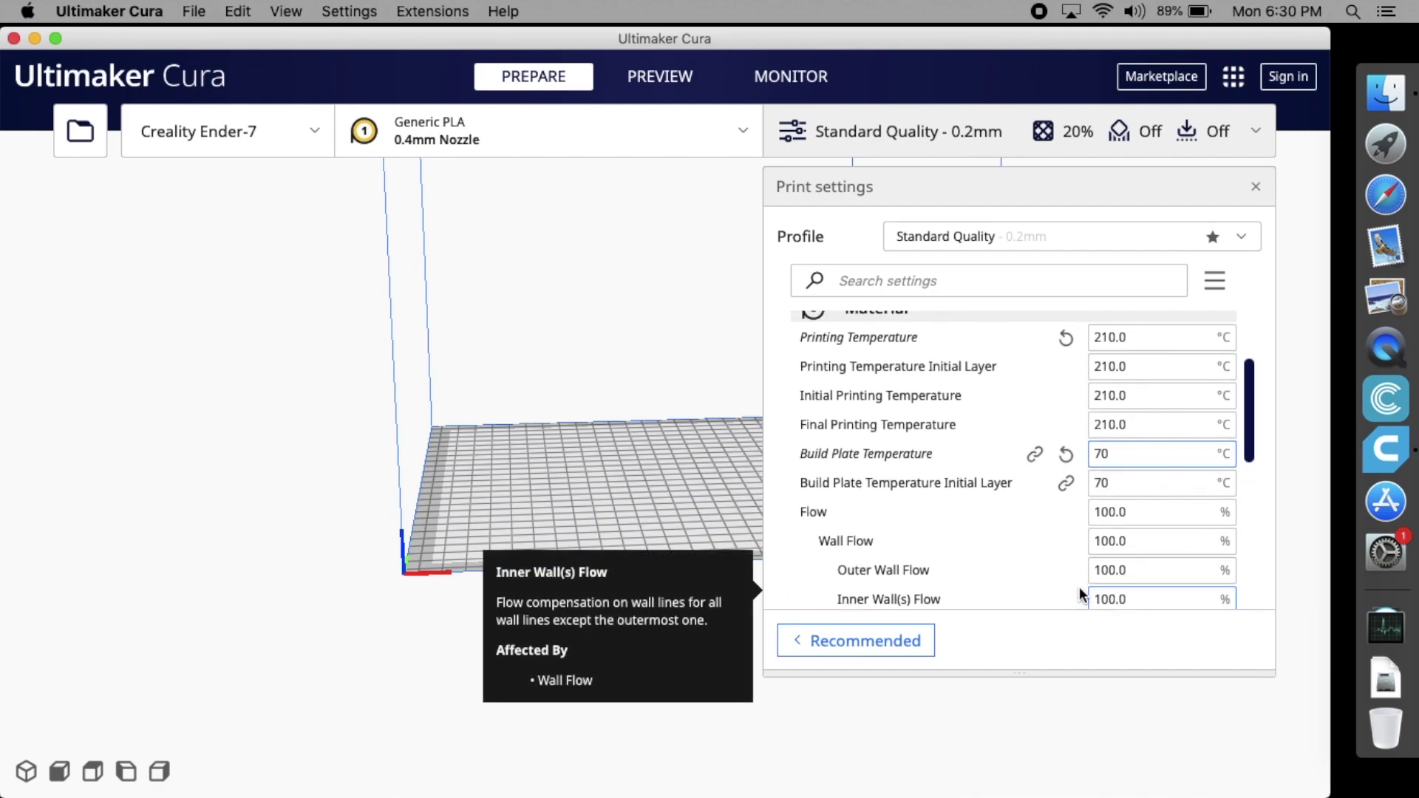
scroll(1079, 587, "up", 1)
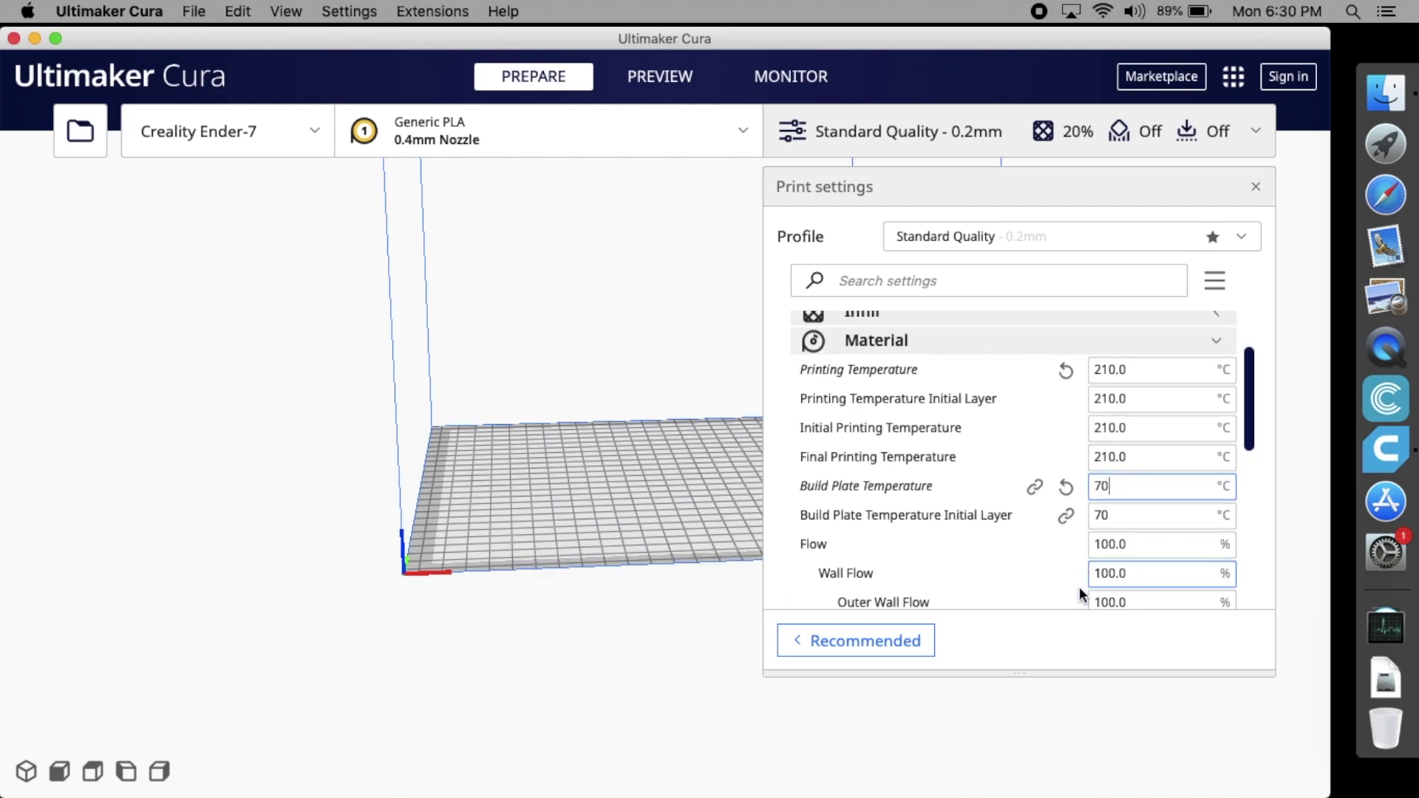
left_click(1217, 351)
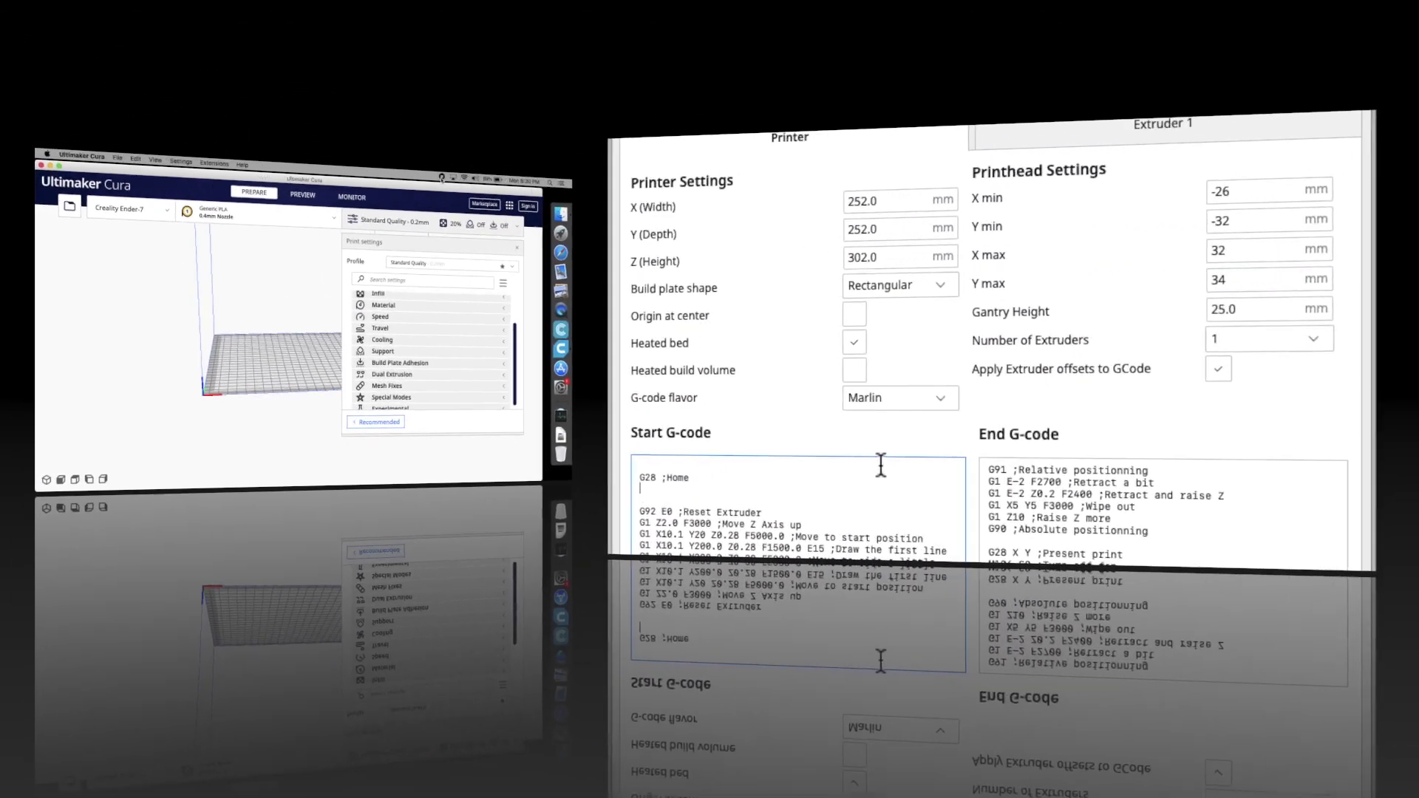
Add the line ';G29 ;Auto Bed Leveling if any' below G28 in the Start G-code.
type(";G29")
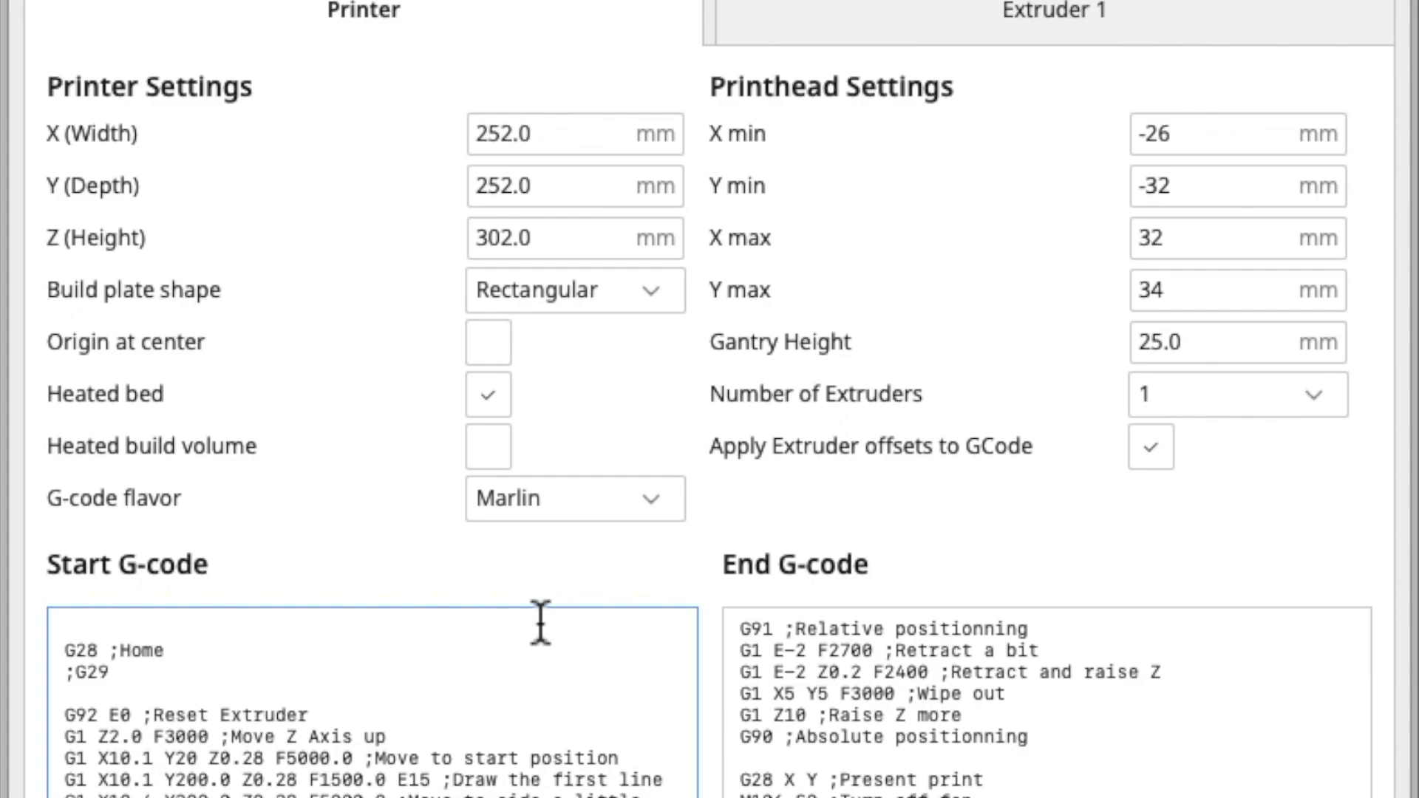
type(" ;Auto Bed Leveling if any")
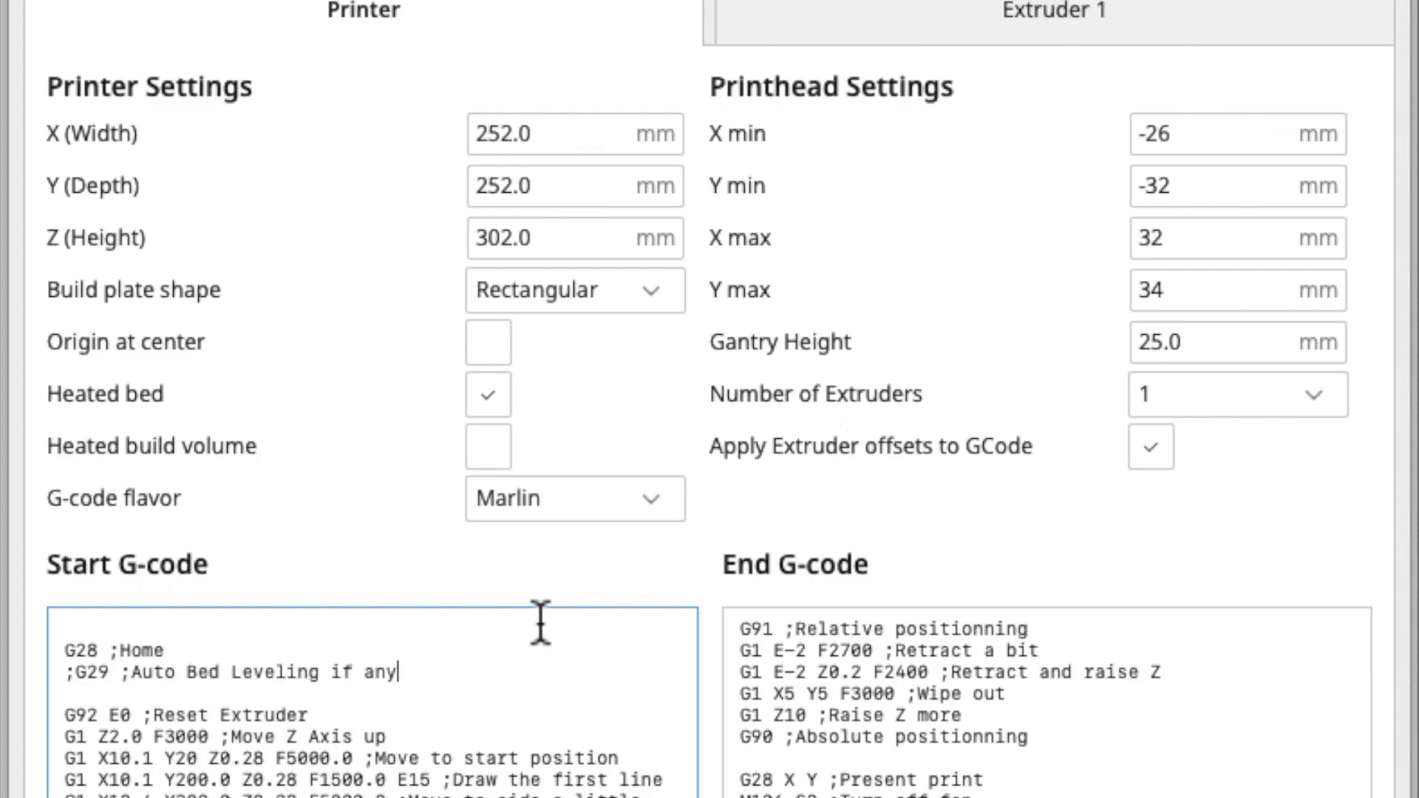
key("Return")
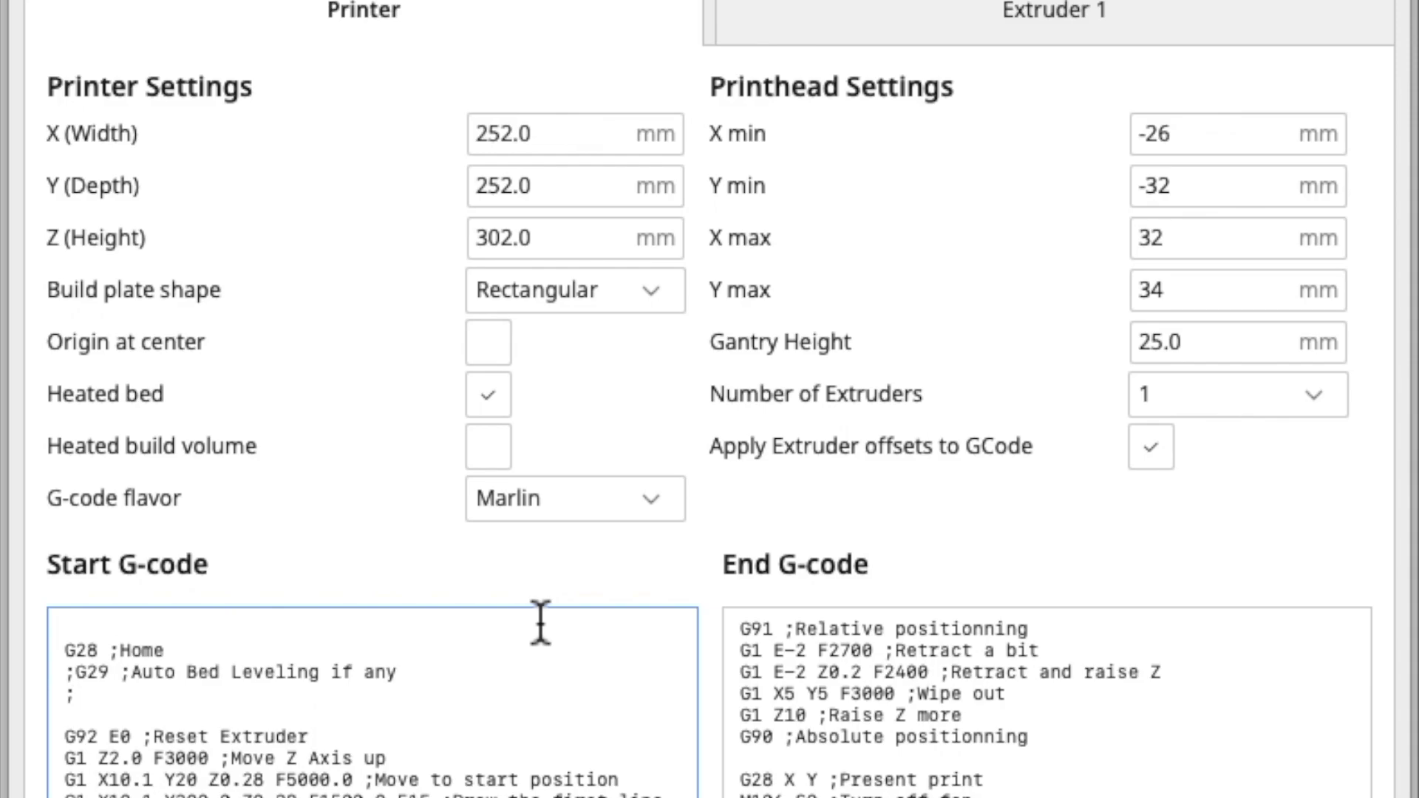